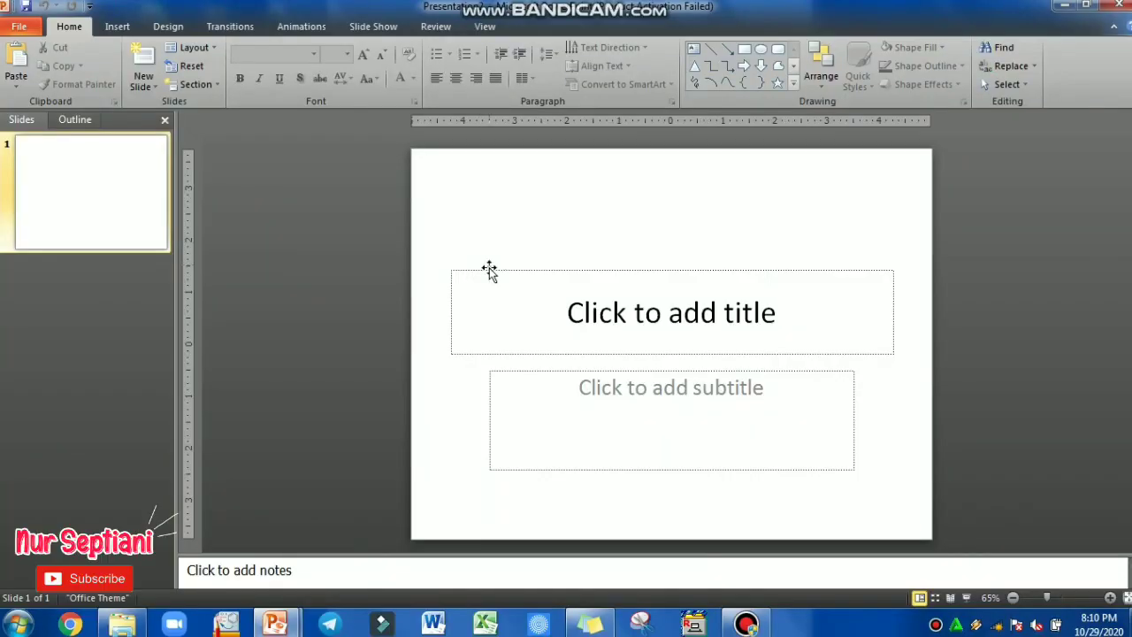
# Step: Delete the title and subtitle placeholders from slide 1
pyautogui.click(488, 268)
pyautogui.press('Delete')
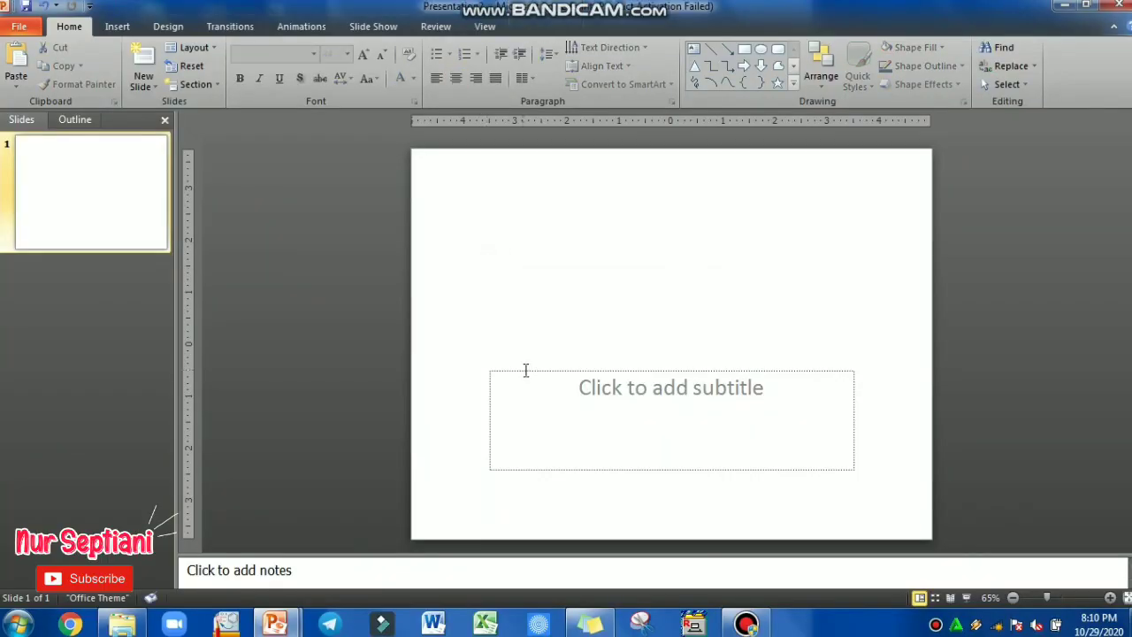
pyautogui.click(534, 368)
pyautogui.press('Delete')
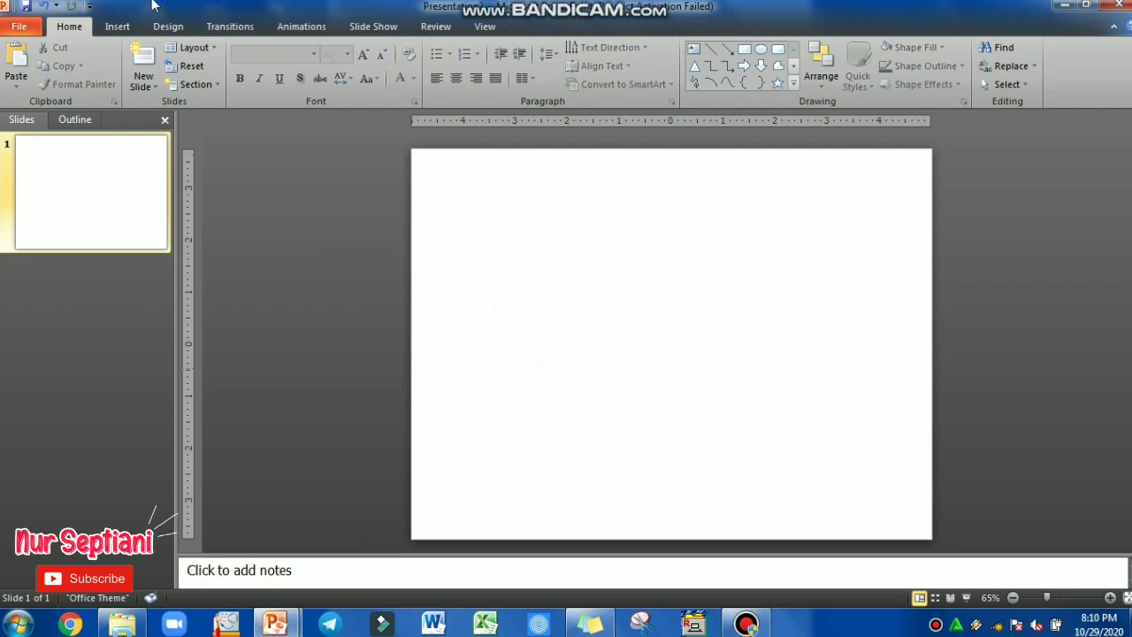
# Step: Insert the dark starry night image from the ppt folder onto slide 1
pyautogui.click(129, 29)
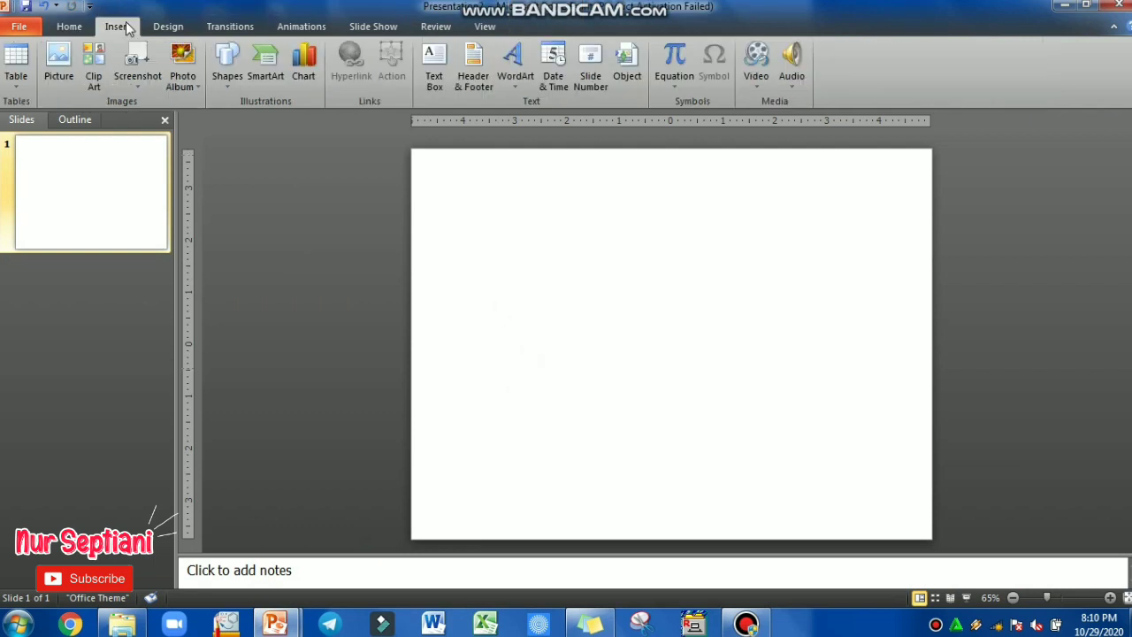
pyautogui.click(65, 76)
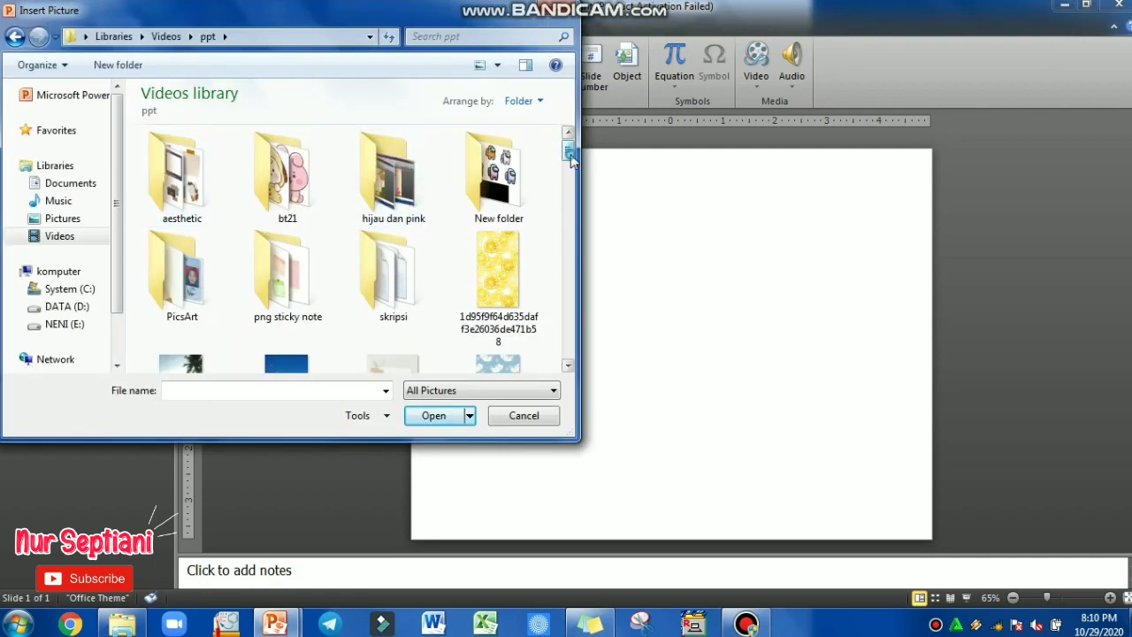
pyautogui.moveTo(568, 150); pyautogui.dragTo(566, 317)
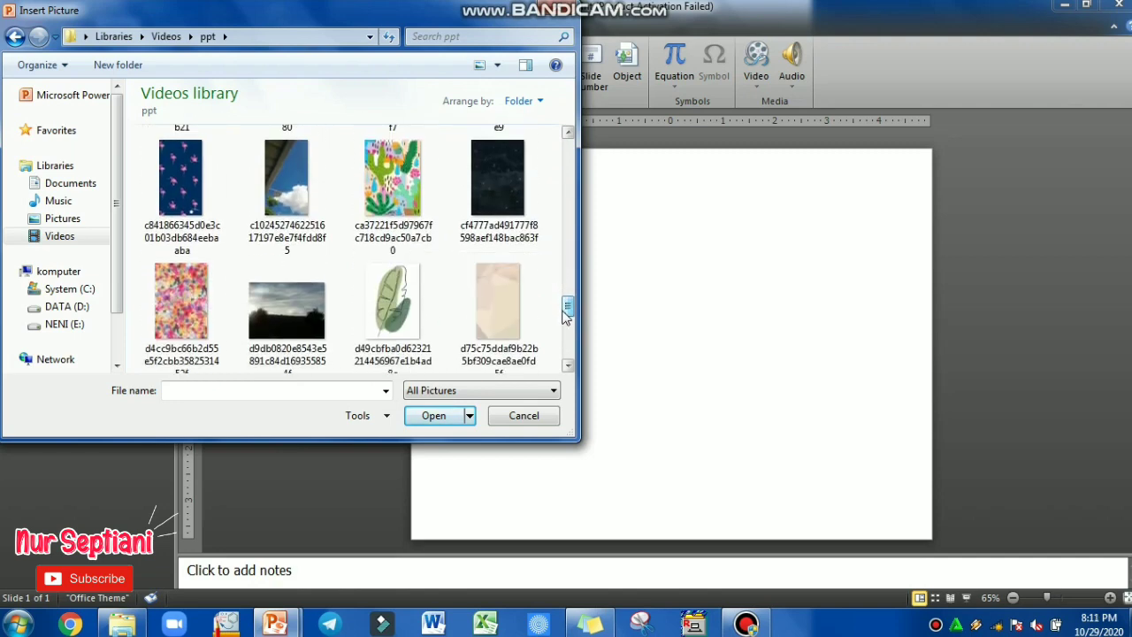
pyautogui.click(516, 223)
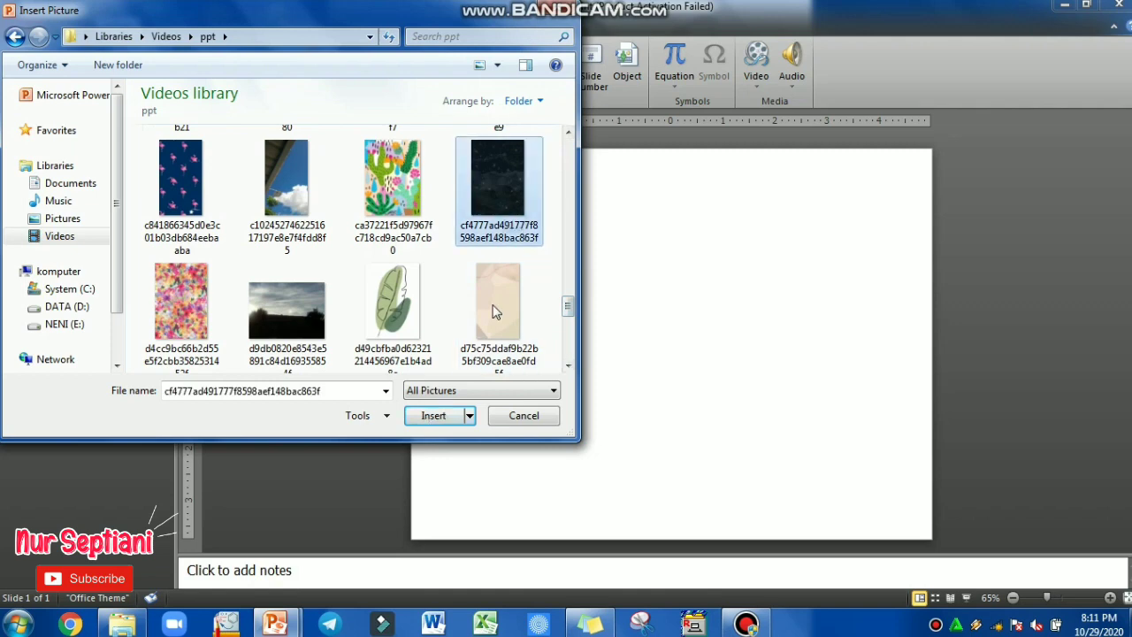
pyautogui.click(433, 418)
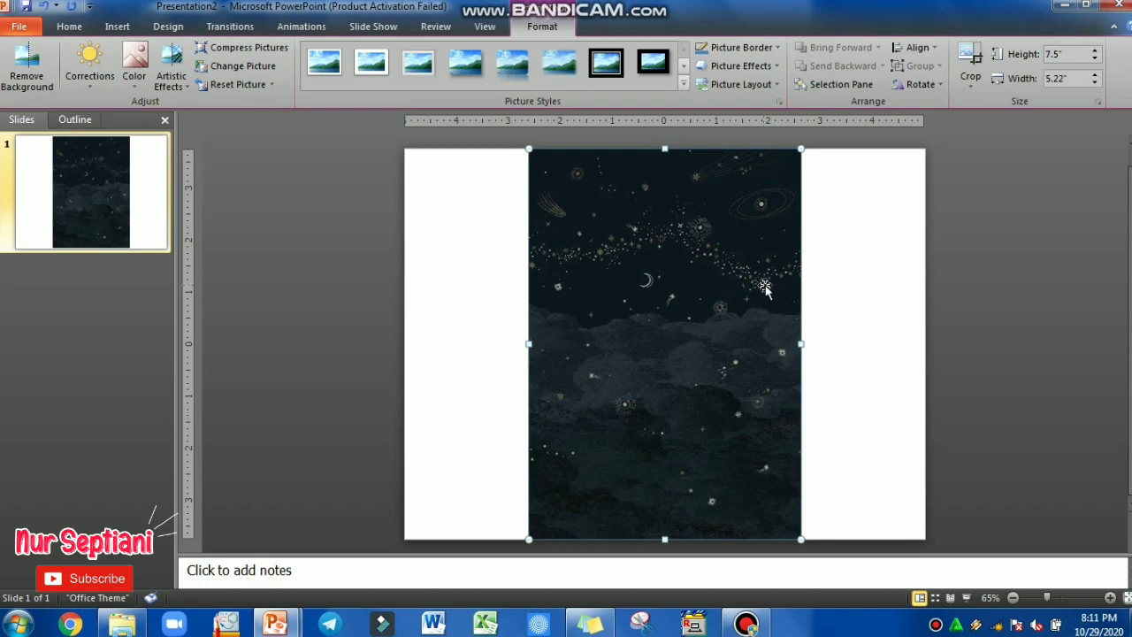
# Step: Rotate the starry picture left 90°, move it to the top-left corner and enlarge it
pyautogui.click(924, 86)
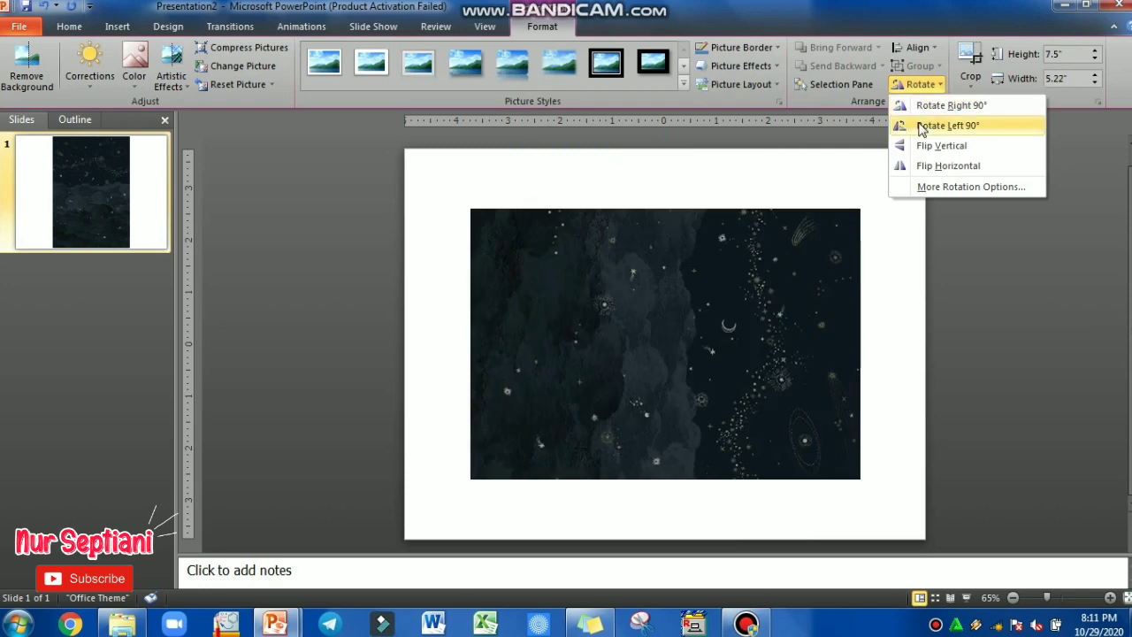
pyautogui.click(929, 125)
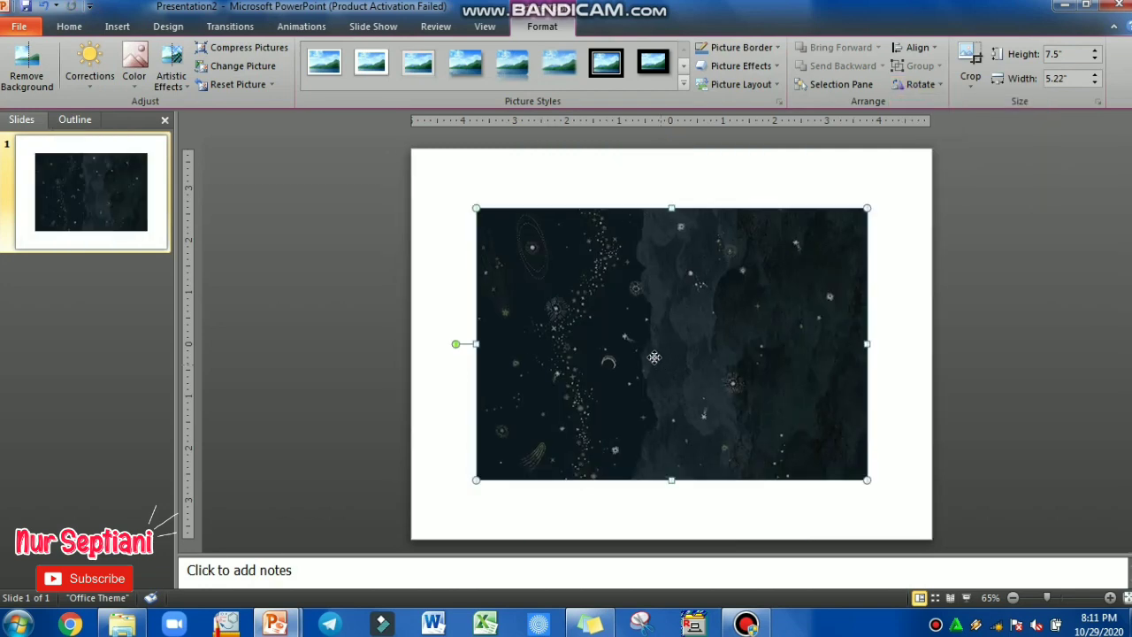
pyautogui.moveTo(655, 358); pyautogui.dragTo(601, 309)
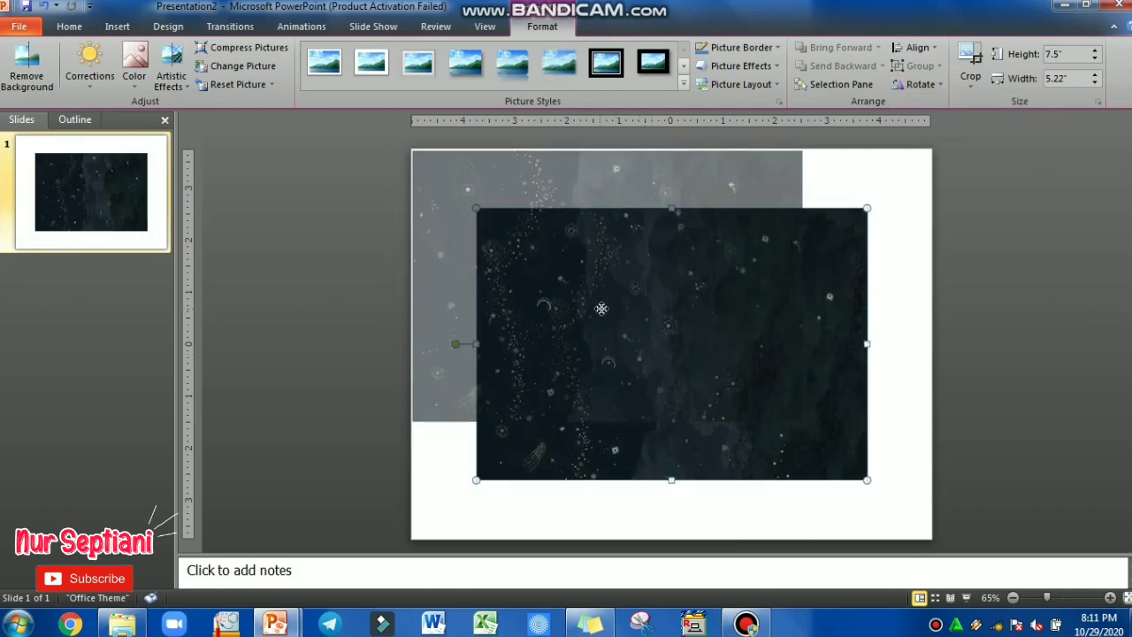
pyautogui.moveTo(602, 305); pyautogui.dragTo(596, 303)
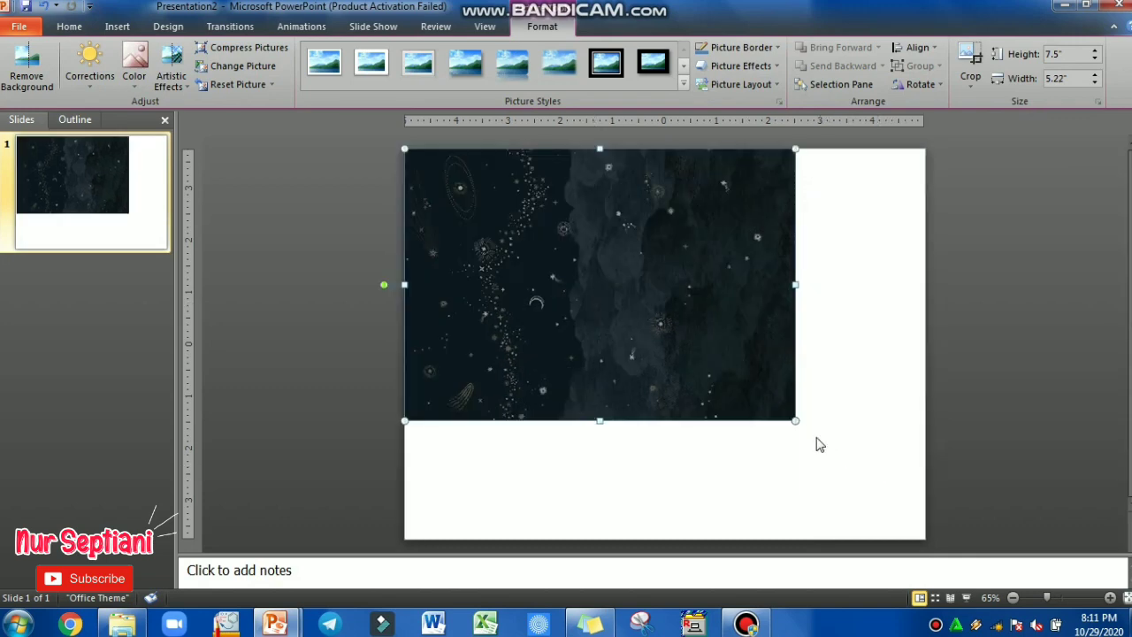
pyautogui.moveTo(796, 421)
pyautogui.mouseDown()
pyautogui.moveTo(864, 473)
pyautogui.moveTo(886, 522)
pyautogui.moveTo(876, 517)
pyautogui.mouseUp()
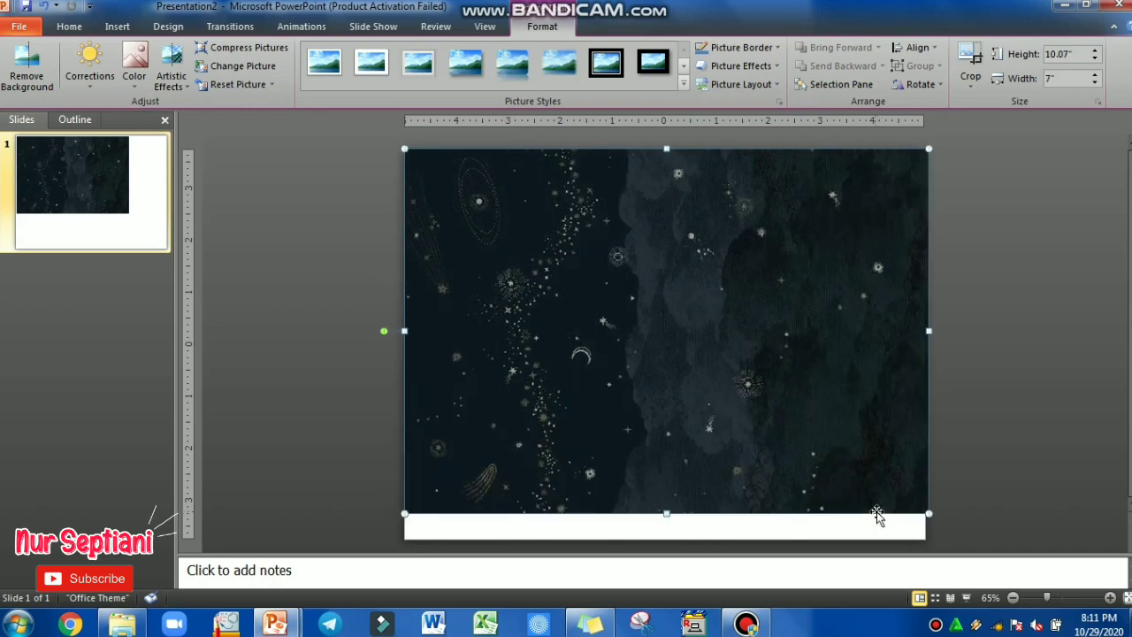
# Step: Crop the excess strip off the picture's right side and enlarge it to fill the slide
pyautogui.click(970, 79)
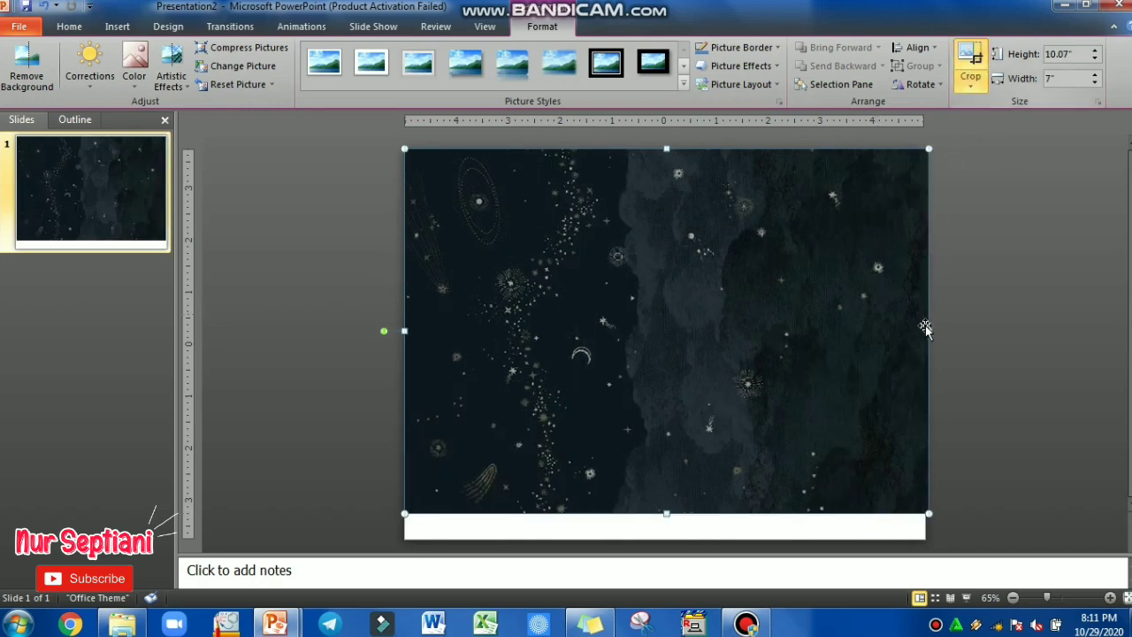
pyautogui.moveTo(920, 332); pyautogui.dragTo(862, 330)
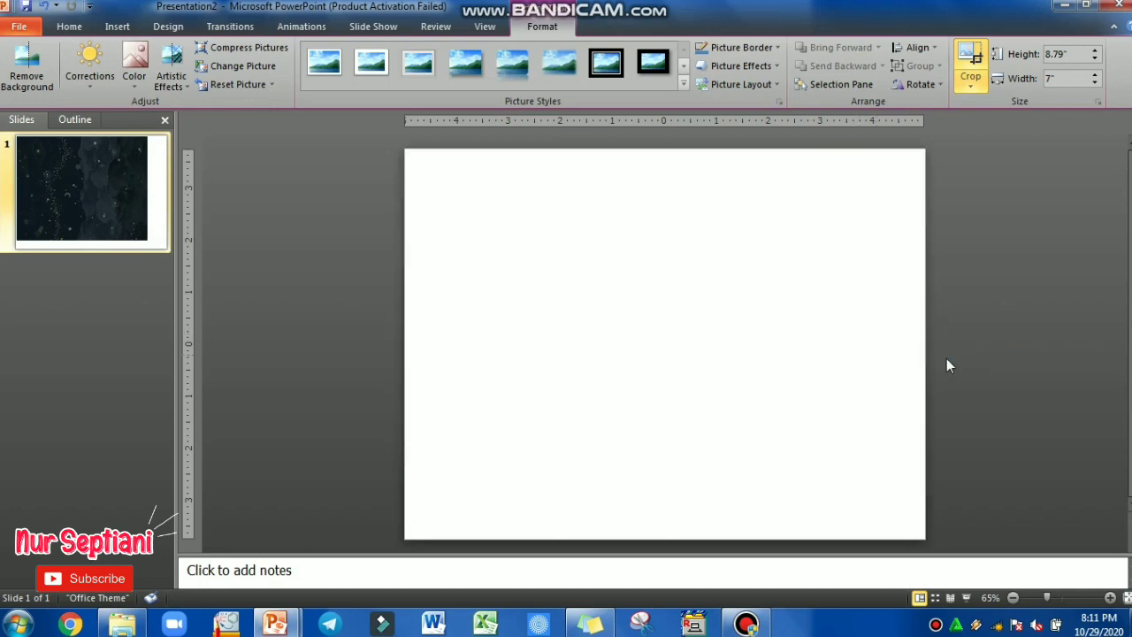
pyautogui.press('Escape')
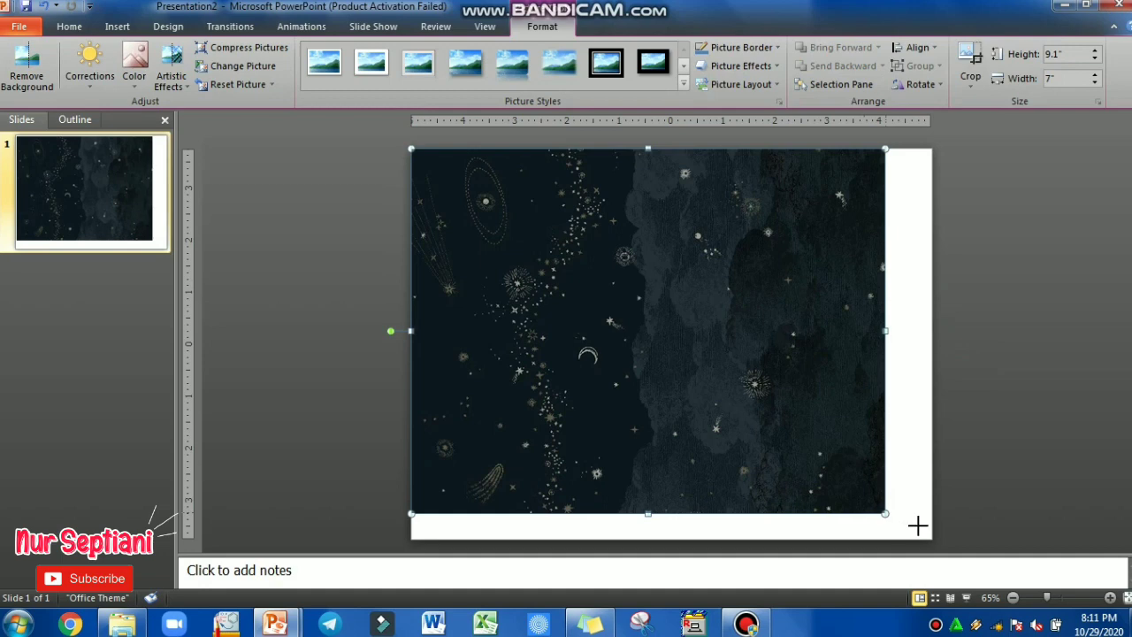
pyautogui.moveTo(913, 522); pyautogui.dragTo(927, 533)
pyautogui.click(1023, 477)
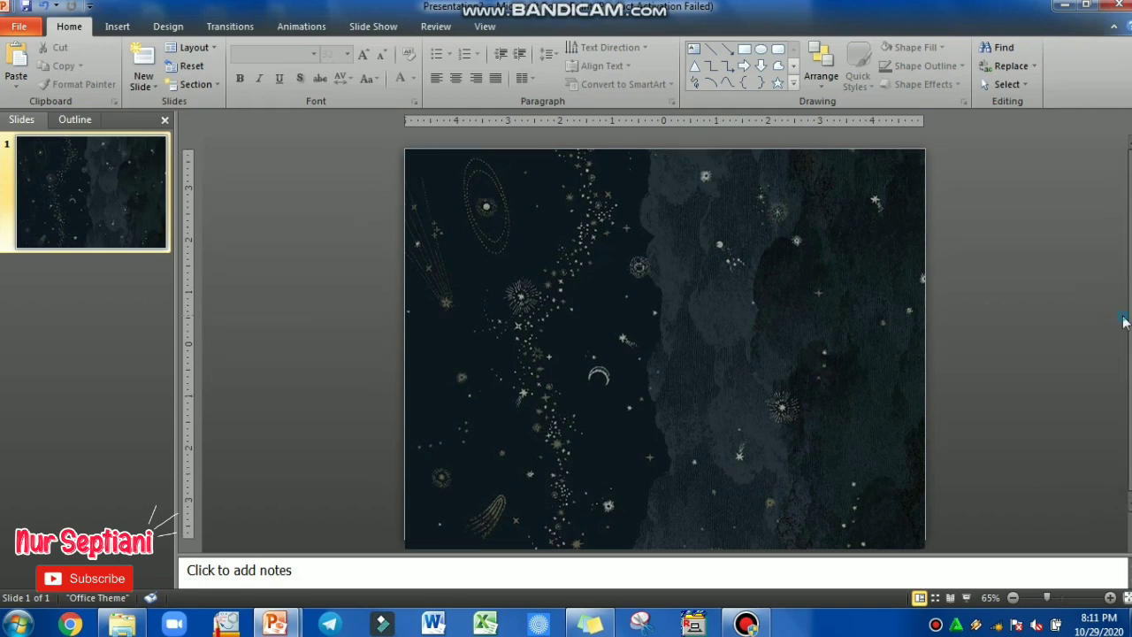
# Step: Insert PicsArt_10-04-12.43.30 from the aesthetic folder onto the starry background
pyautogui.click(120, 28)
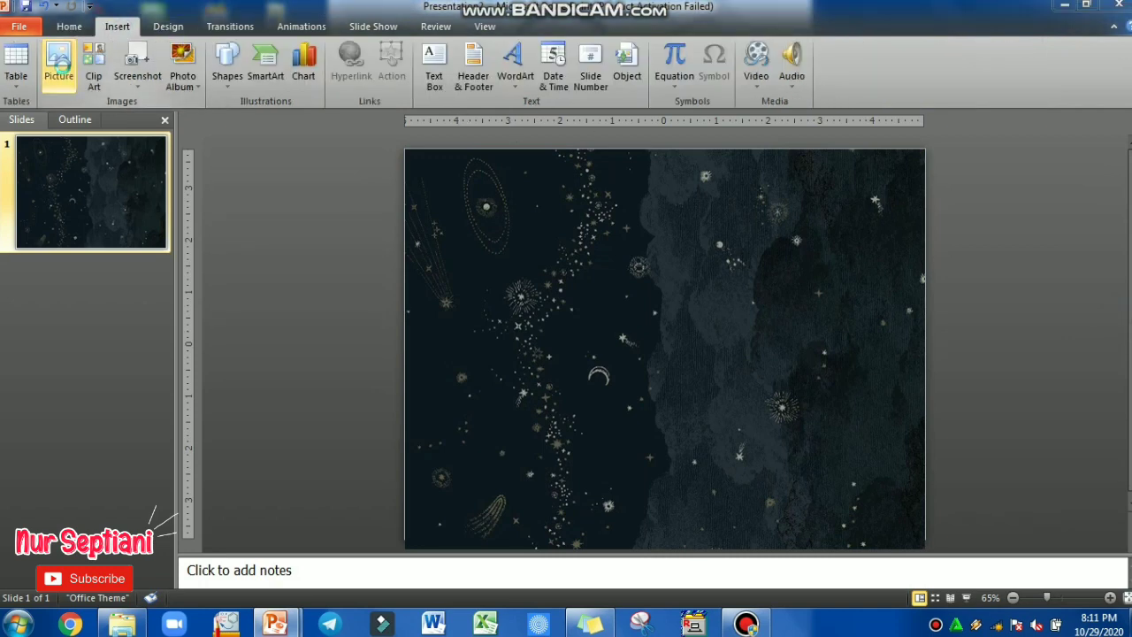
pyautogui.click(58, 70)
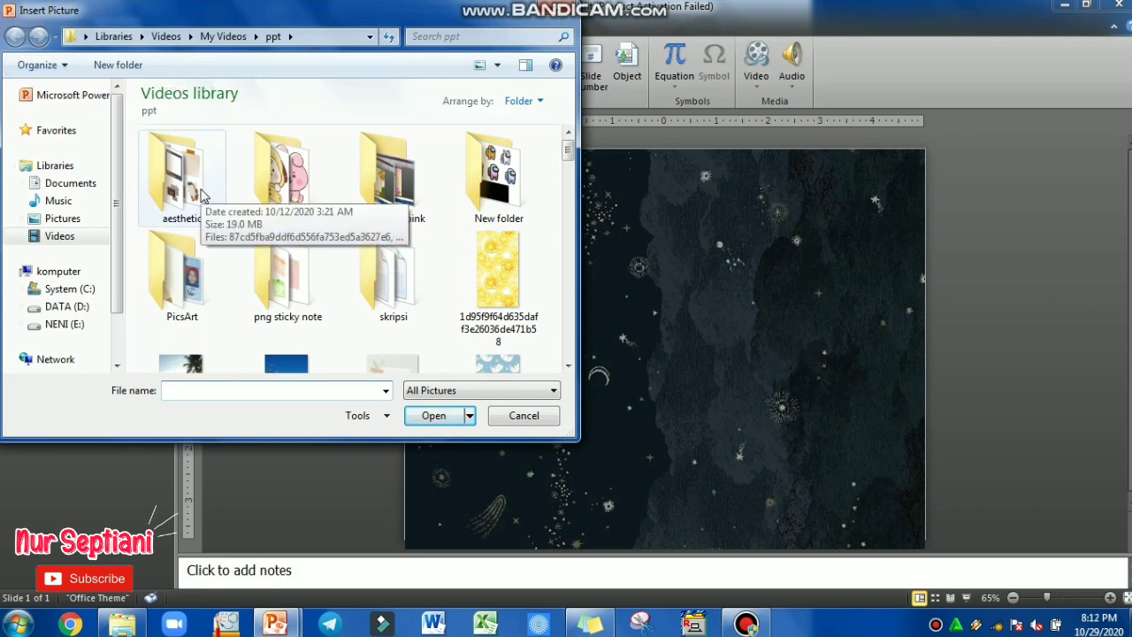
pyautogui.doubleClick(199, 190)
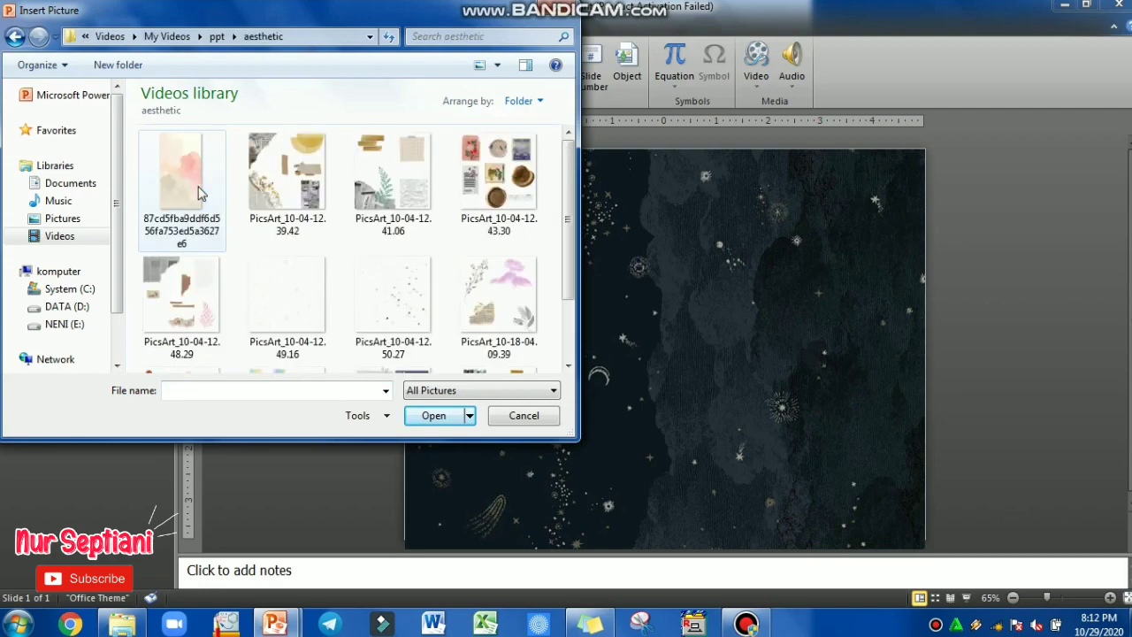
pyautogui.click(522, 212)
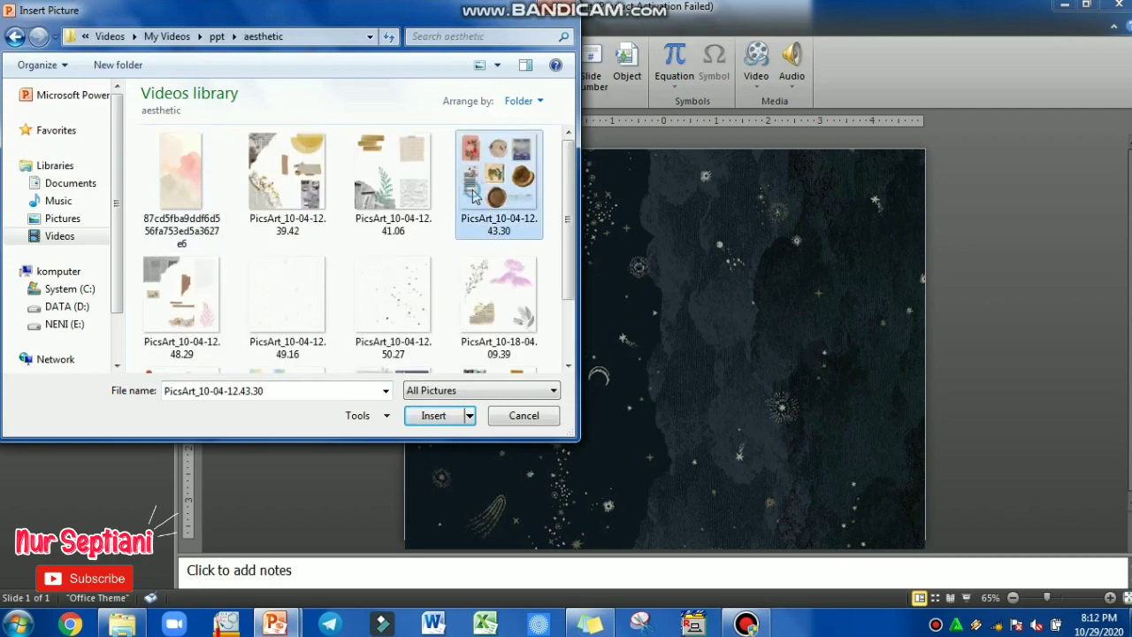
pyautogui.click(434, 416)
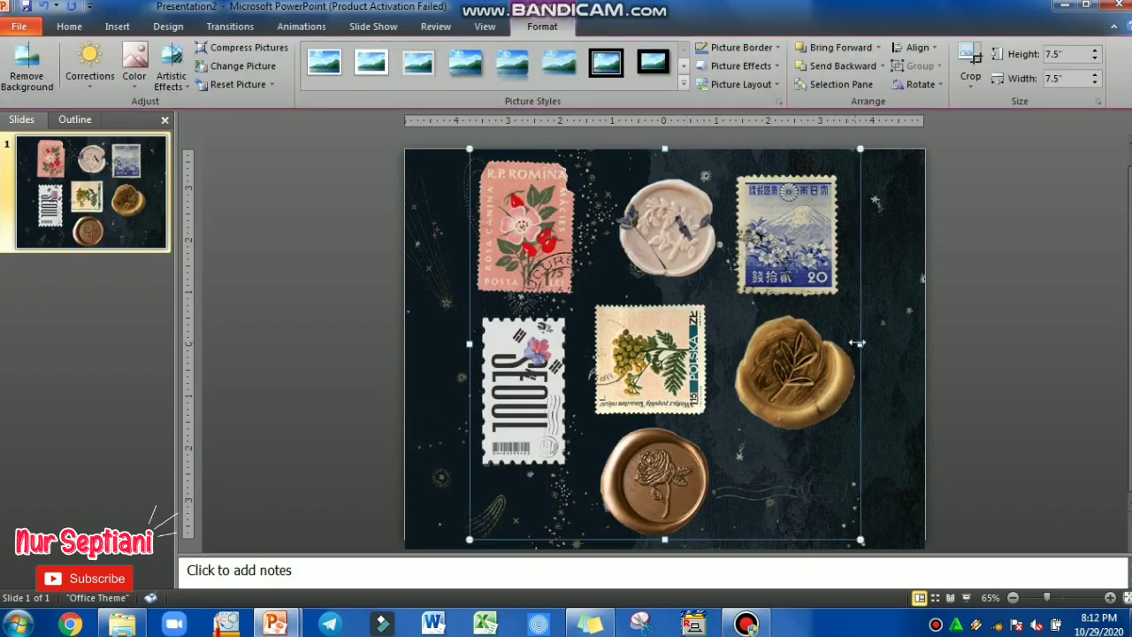
# Step: Crop the collage to its top stamp and wax seal, removing the right column and lower portion
pyautogui.click(970, 55)
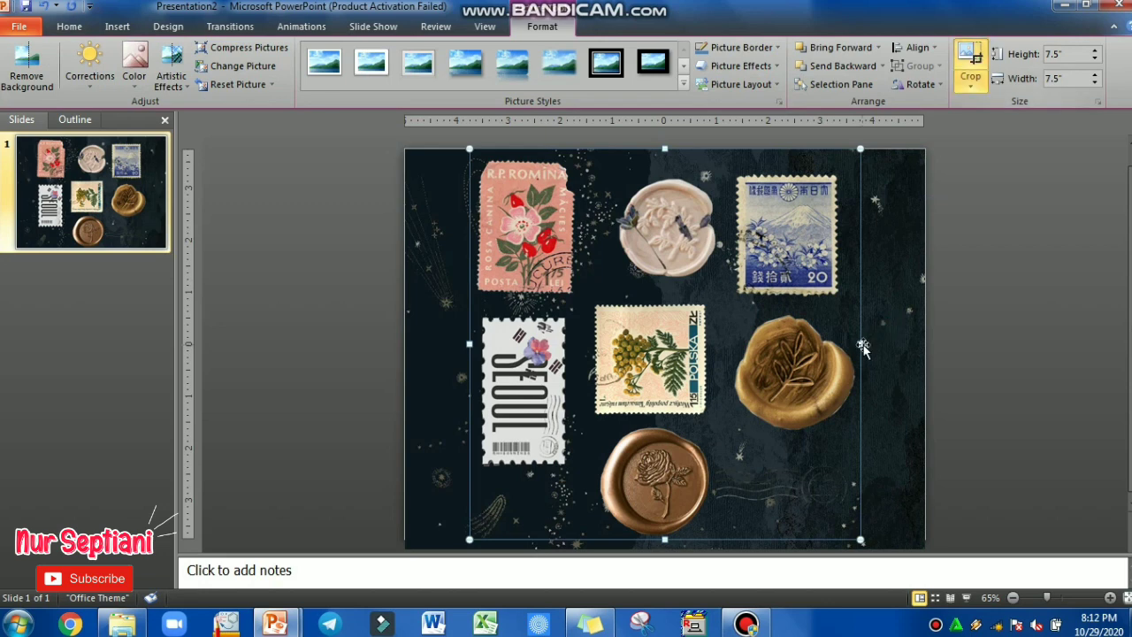
pyautogui.moveTo(787, 335); pyautogui.dragTo(728, 334)
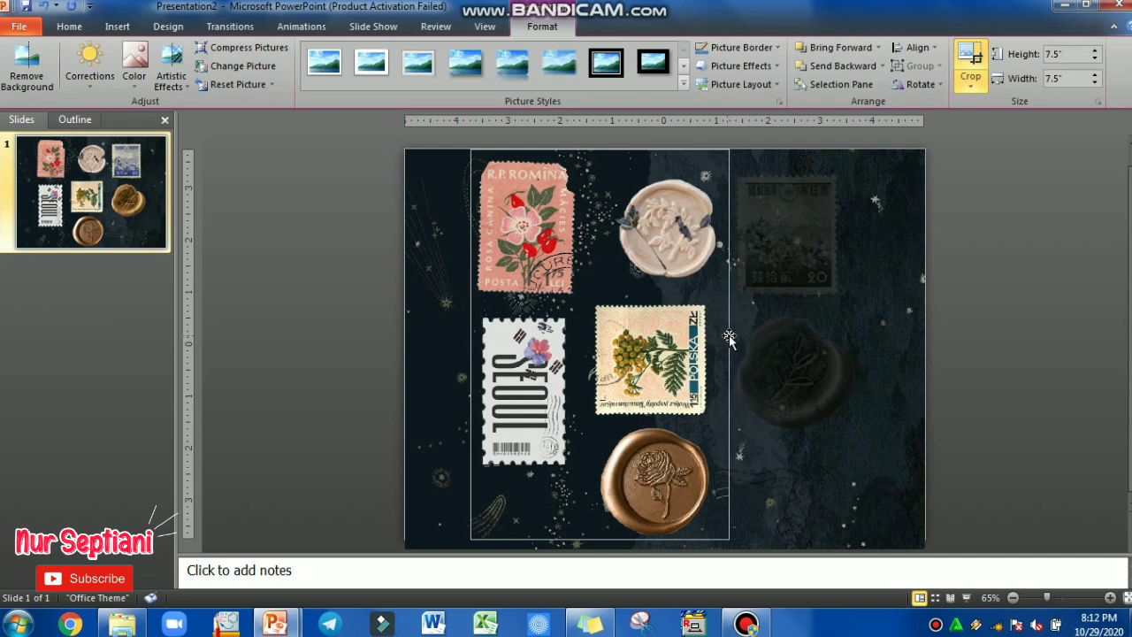
pyautogui.moveTo(599, 537); pyautogui.dragTo(556, 307)
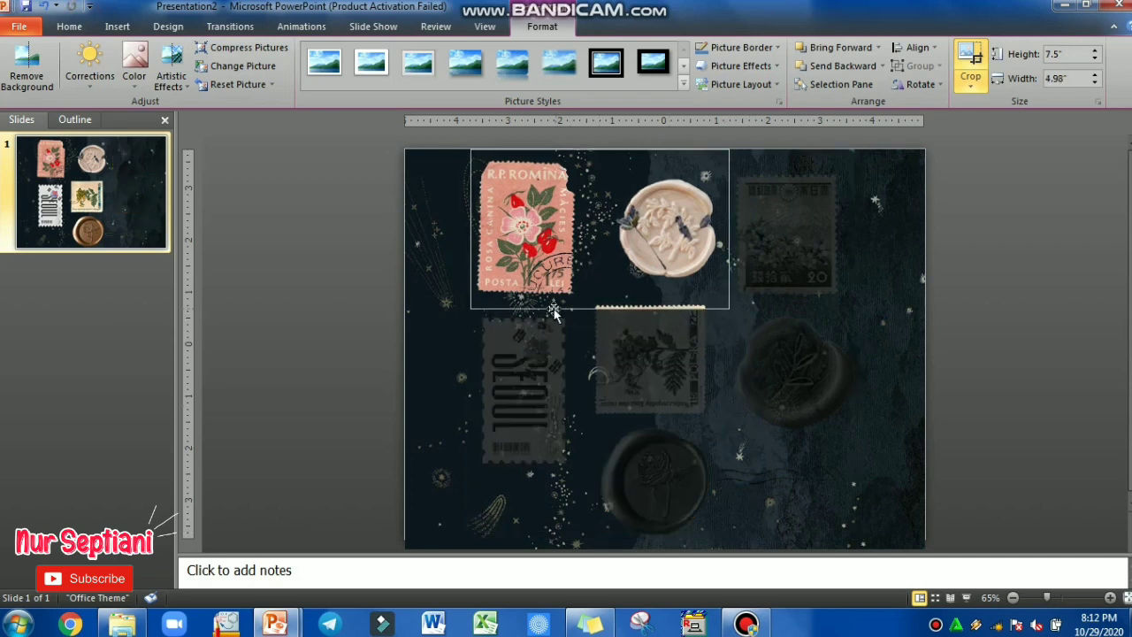
pyautogui.click(336, 328)
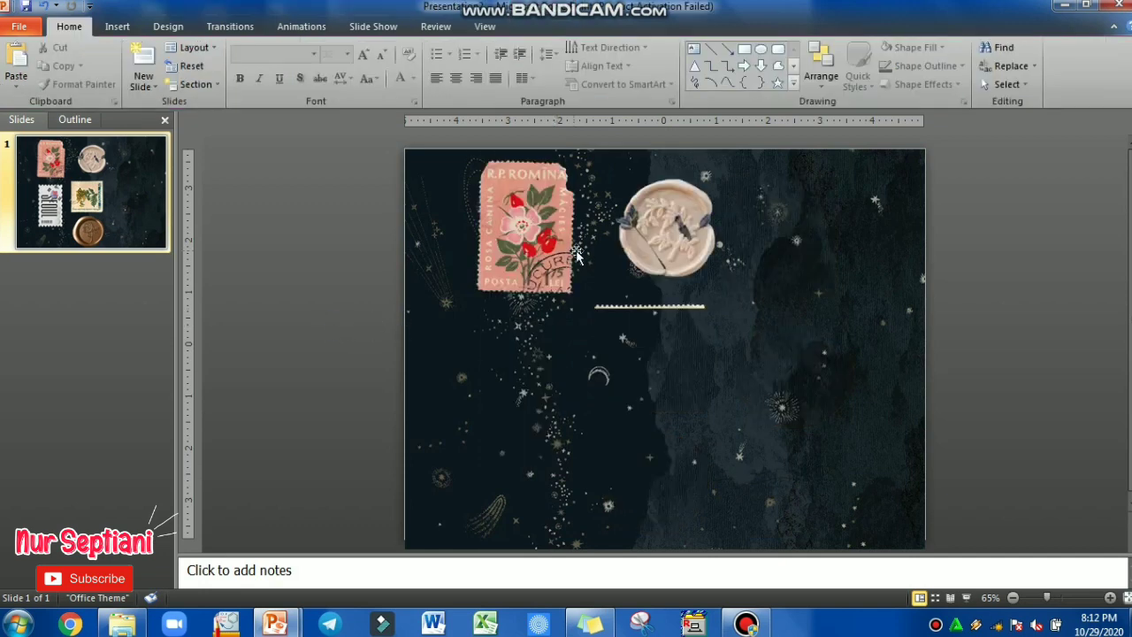
# Step: Duplicate the cropped stamp-and-seal picture and move the copy to the right
pyautogui.click(578, 256)
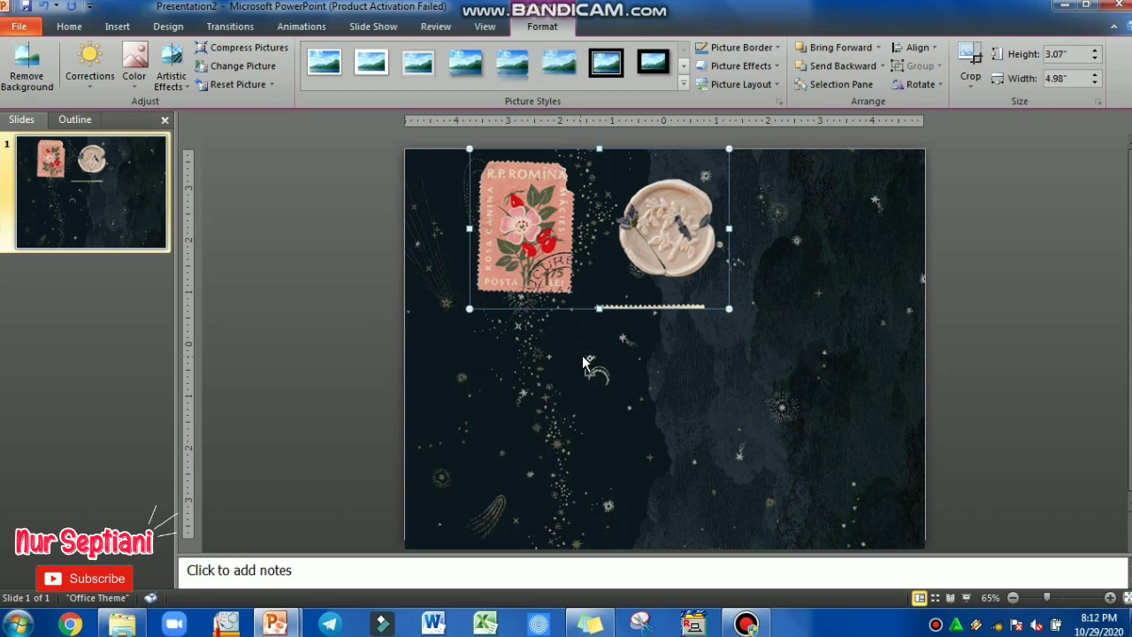
pyautogui.hotkey('ctrl', 'v')
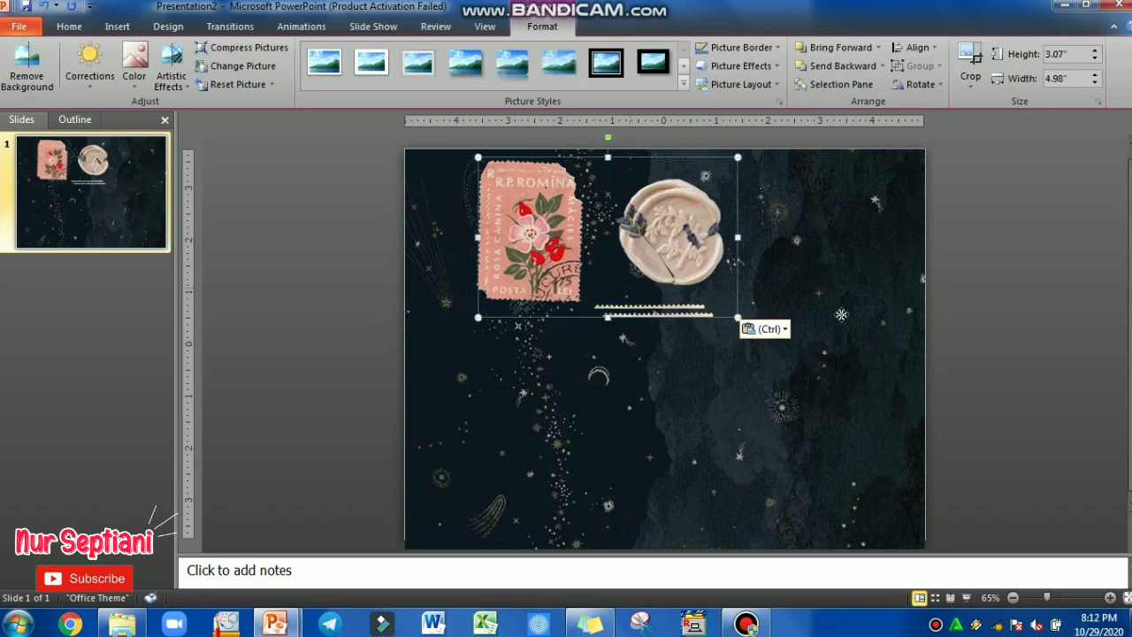
pyautogui.moveTo(841, 314); pyautogui.dragTo(1058, 354)
# Step: Crop the original picture down to just the rose stamp
pyautogui.click(619, 252)
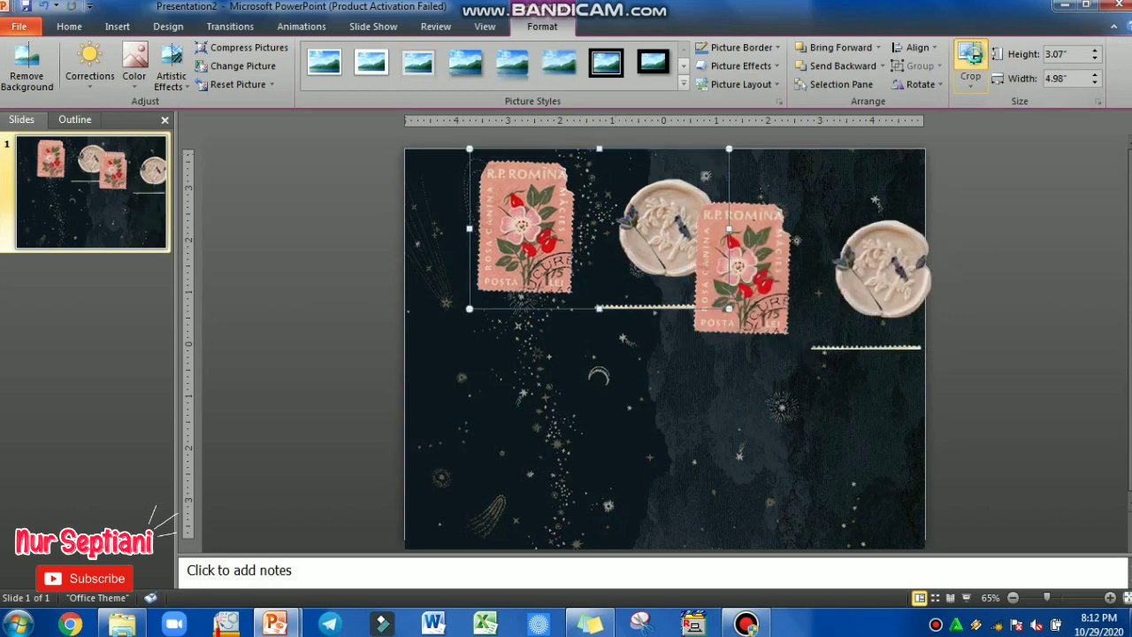
pyautogui.click(971, 53)
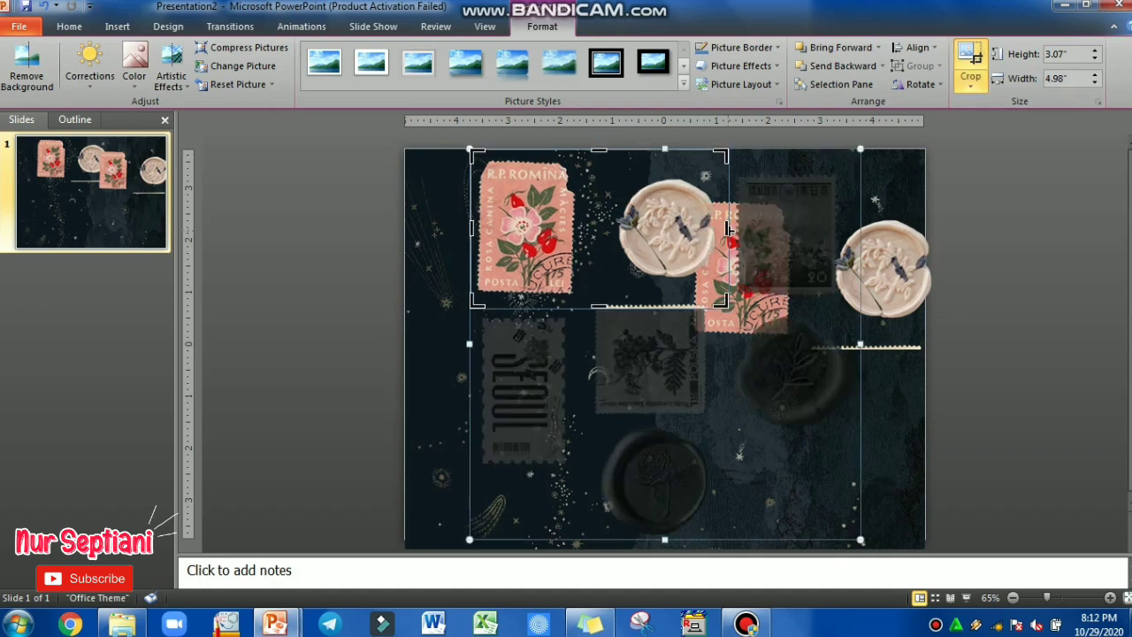
pyautogui.moveTo(725, 228); pyautogui.dragTo(587, 232)
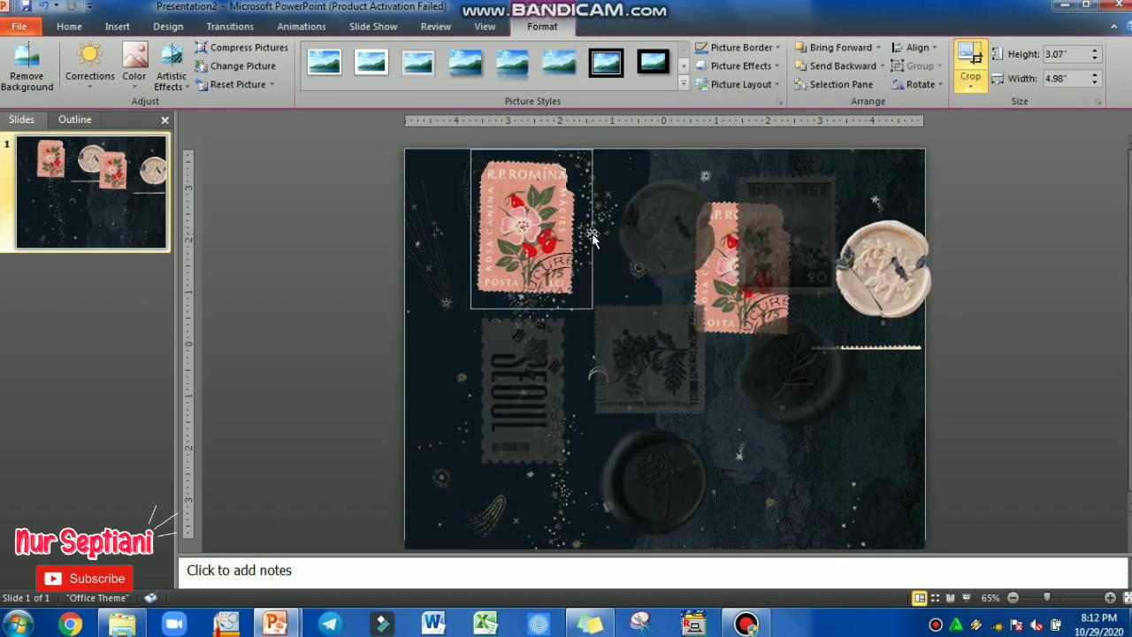
pyautogui.click(310, 291)
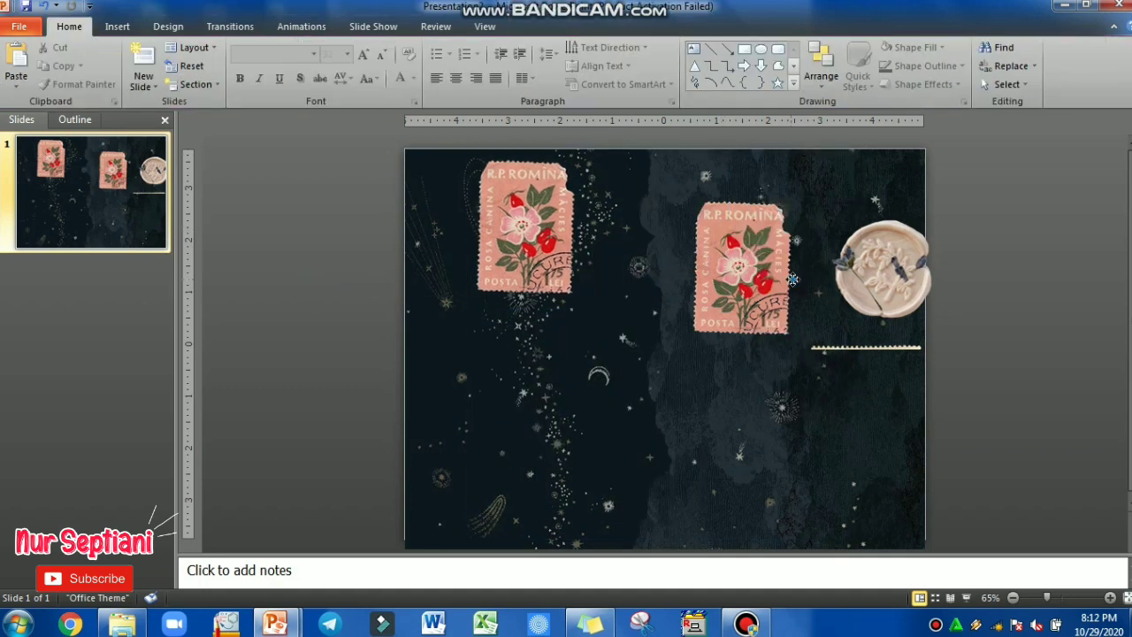
# Step: Crop the duplicate to frame only the wax seal
pyautogui.click(893, 199)
pyautogui.click(970, 55)
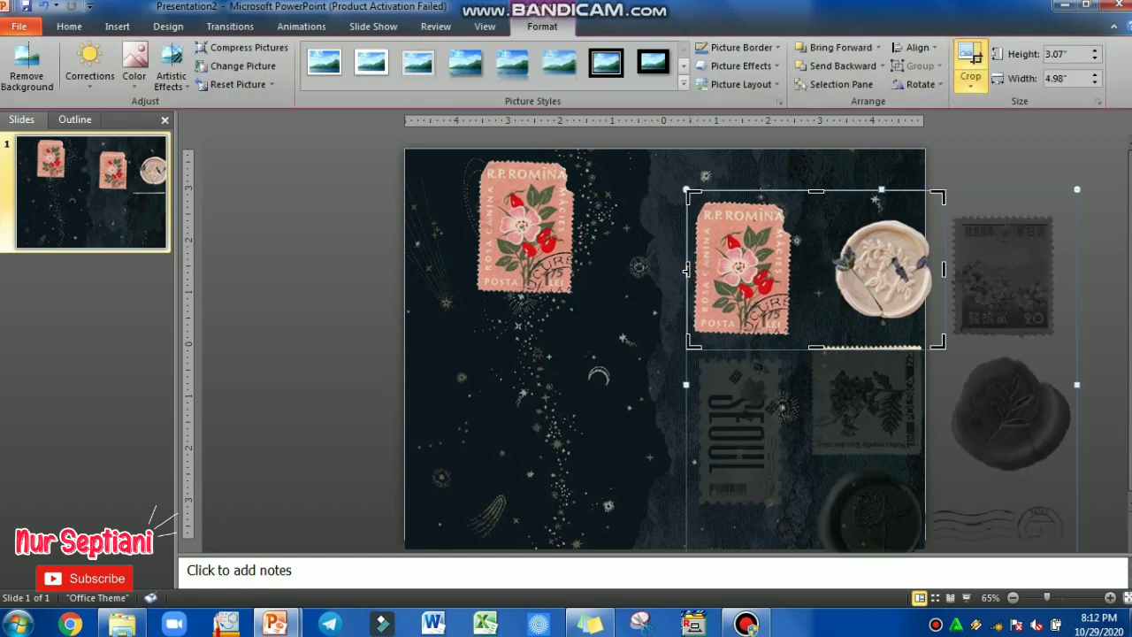
pyautogui.moveTo(689, 270); pyautogui.dragTo(818, 281)
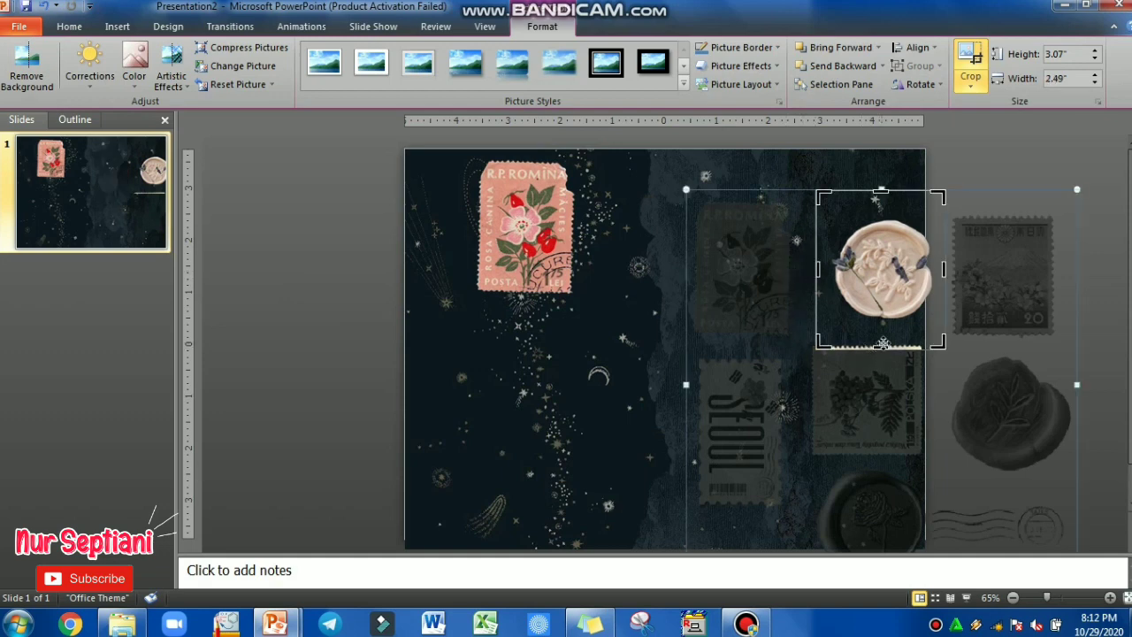
pyautogui.moveTo(881, 347); pyautogui.dragTo(881, 339)
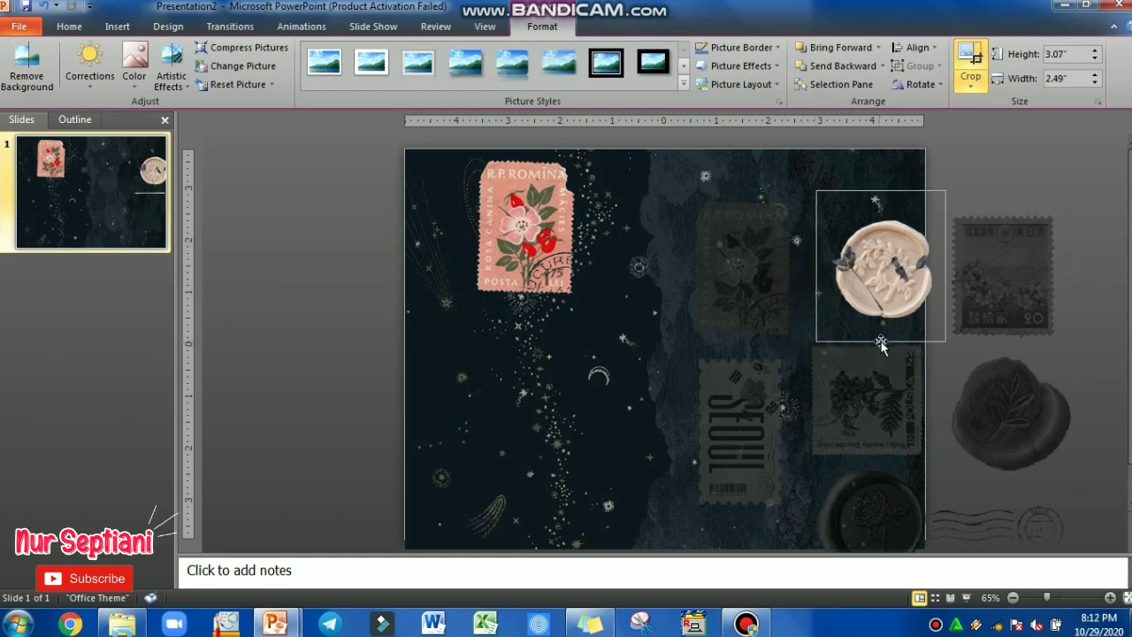
# Step: Shrink the rose stamp slightly and move it to the slide's lower-left corner
pyautogui.click(269, 363)
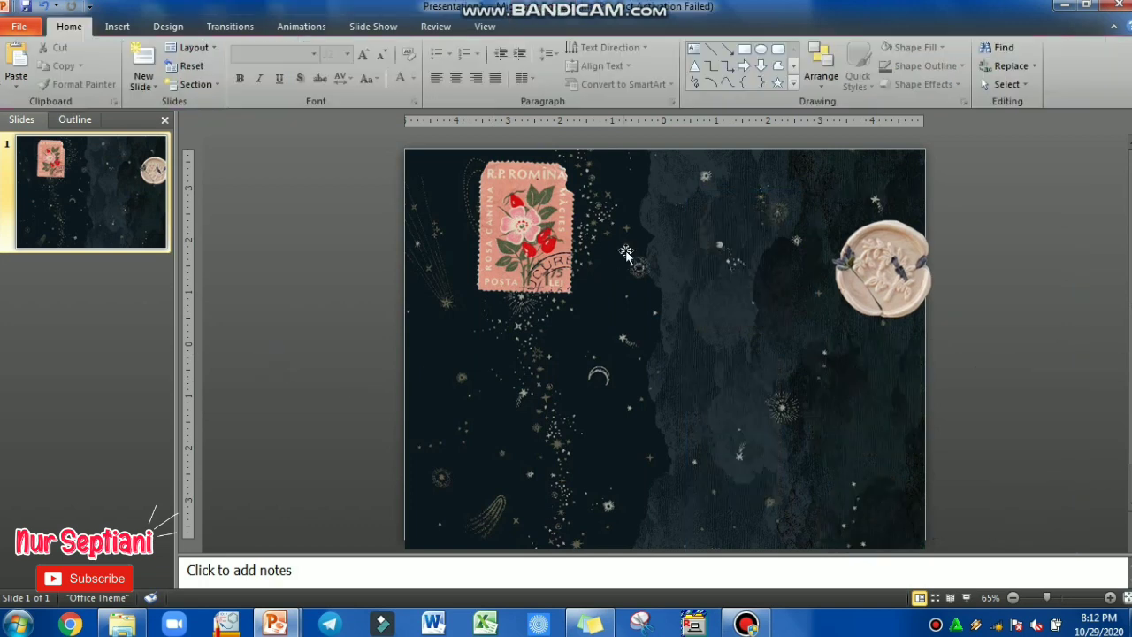
pyautogui.click(588, 300)
pyautogui.moveTo(591, 309); pyautogui.dragTo(583, 297)
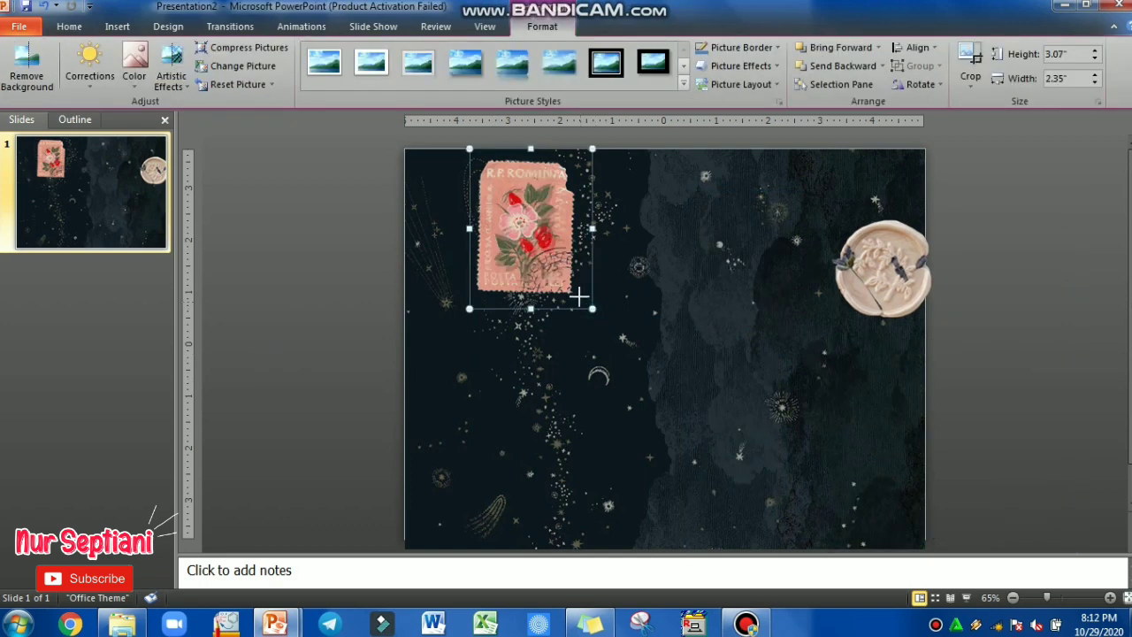
pyautogui.moveTo(538, 247)
pyautogui.mouseDown()
pyautogui.moveTo(418, 501)
pyautogui.moveTo(452, 502)
pyautogui.mouseUp()
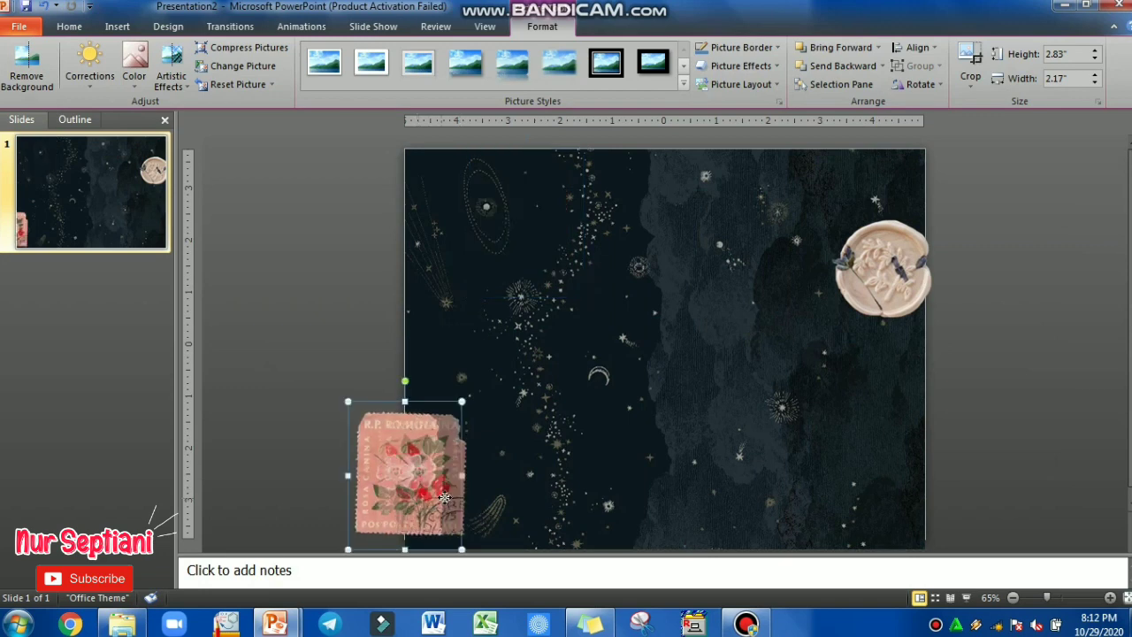
# Step: Tilt the wax seal, shrink it to 2.41" by 2.06", and overlap it on the stamp
pyautogui.click(922, 262)
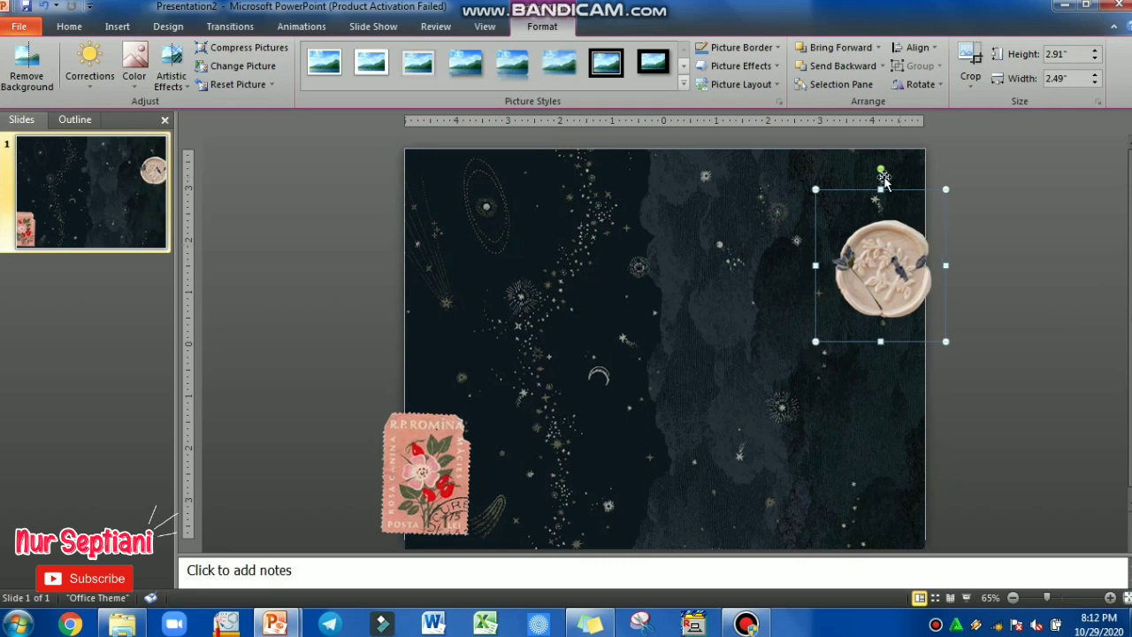
pyautogui.moveTo(881, 169); pyautogui.dragTo(856, 170)
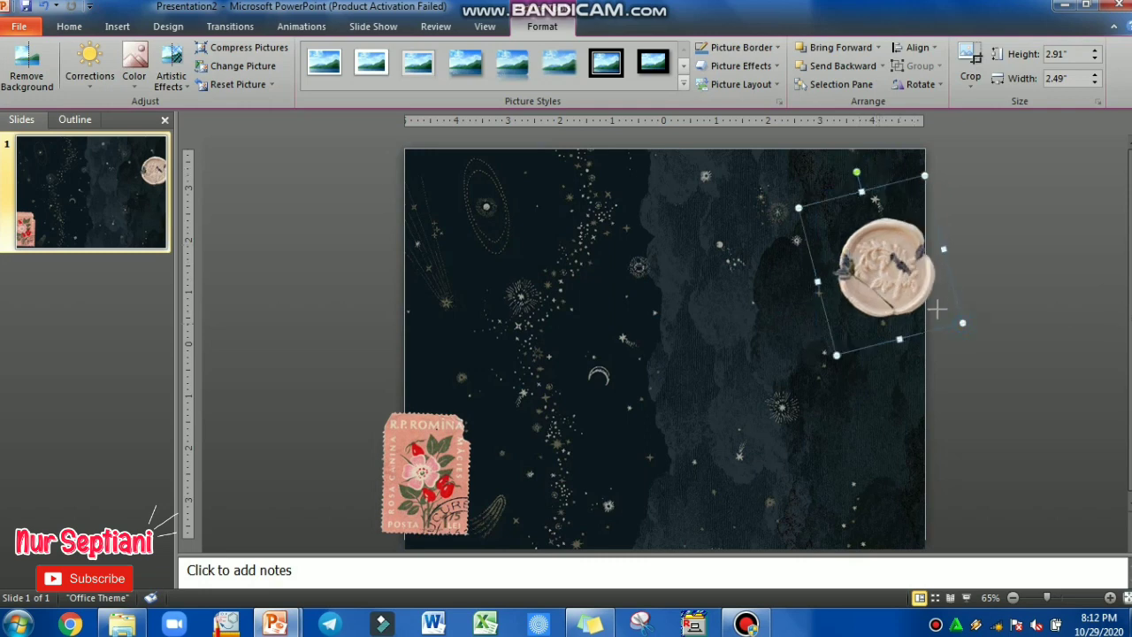
pyautogui.moveTo(937, 309)
pyautogui.mouseDown()
pyautogui.moveTo(916, 295)
pyautogui.moveTo(584, 370)
pyautogui.moveTo(468, 422)
pyautogui.mouseUp()
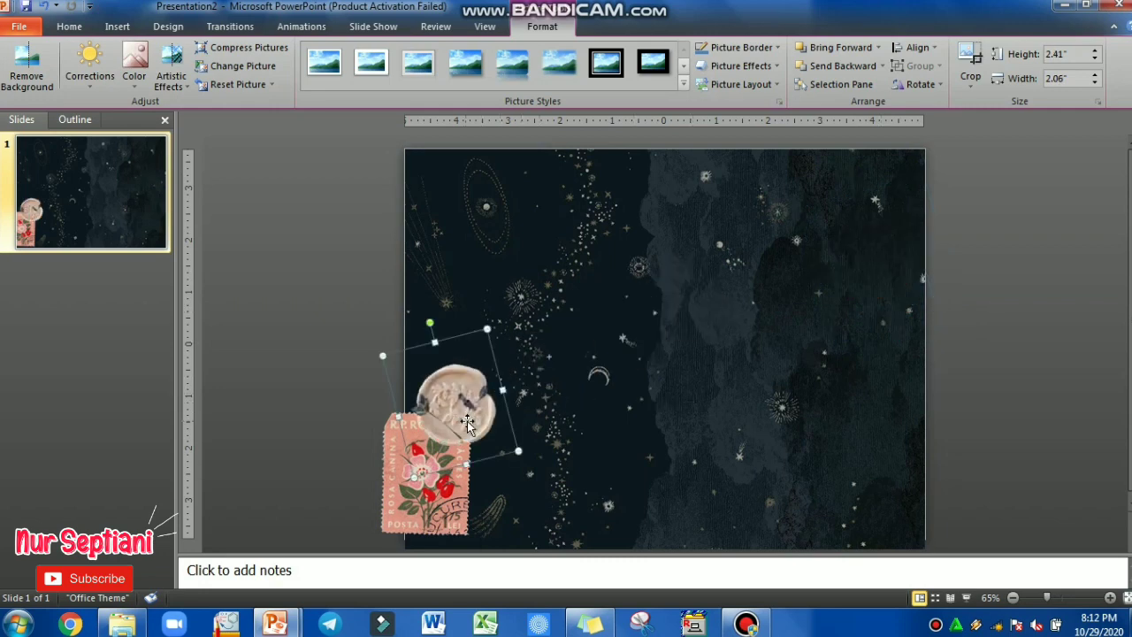
pyautogui.moveTo(468, 422); pyautogui.dragTo(470, 443)
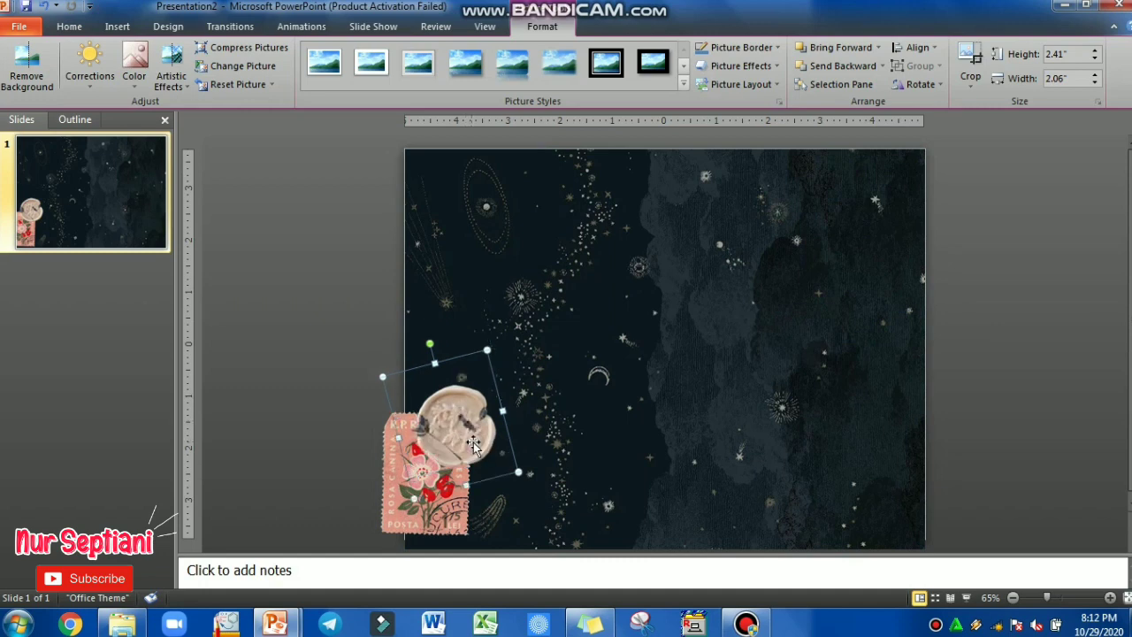
pyautogui.click(293, 346)
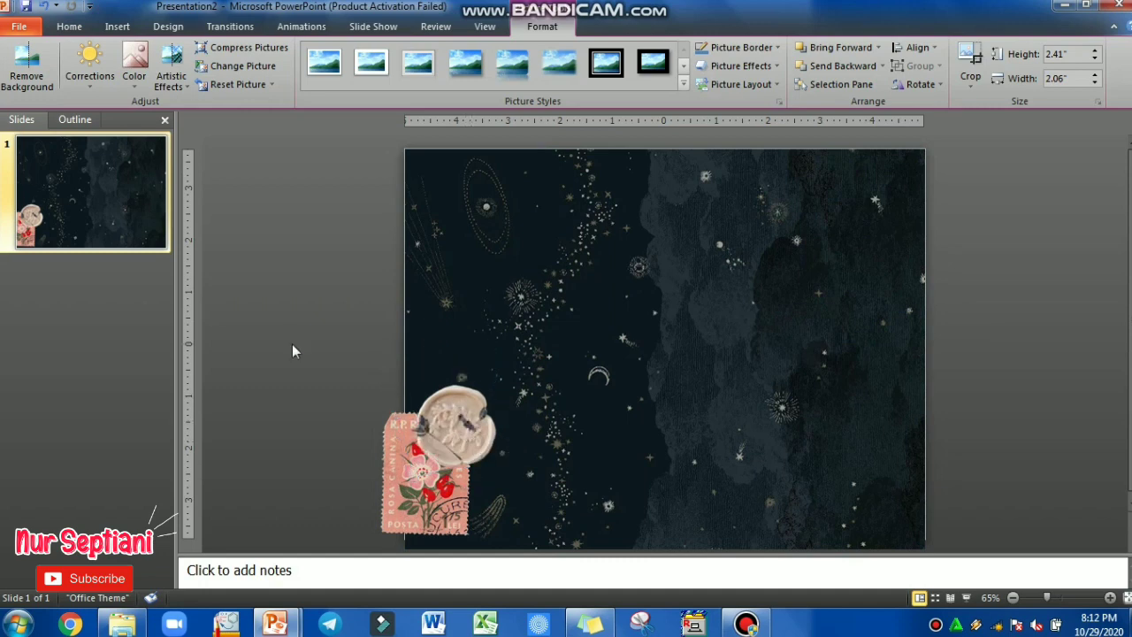
pyautogui.click(384, 506)
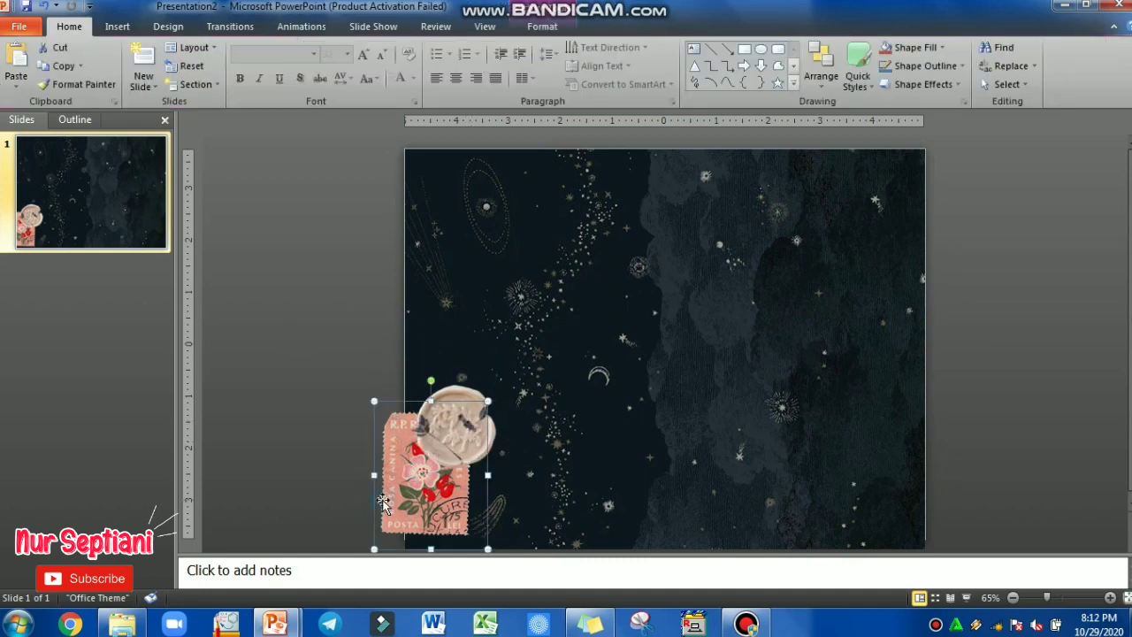
# Step: Apply the Grayscale recolor preset to the wax seal and rose stamp
pyautogui.click(539, 28)
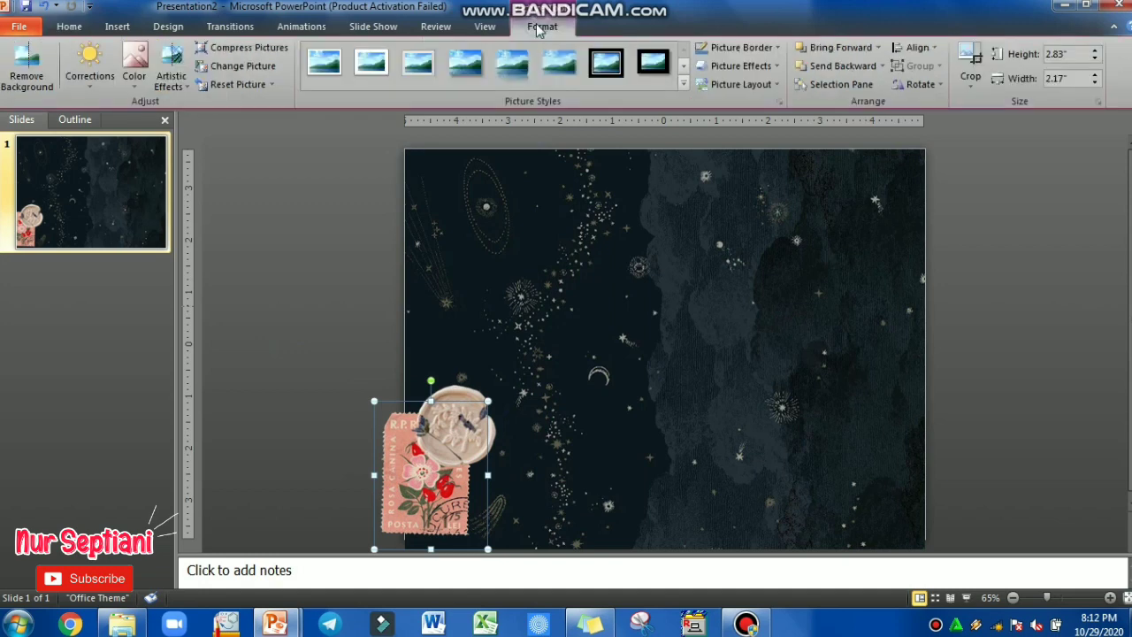
pyautogui.click(95, 80)
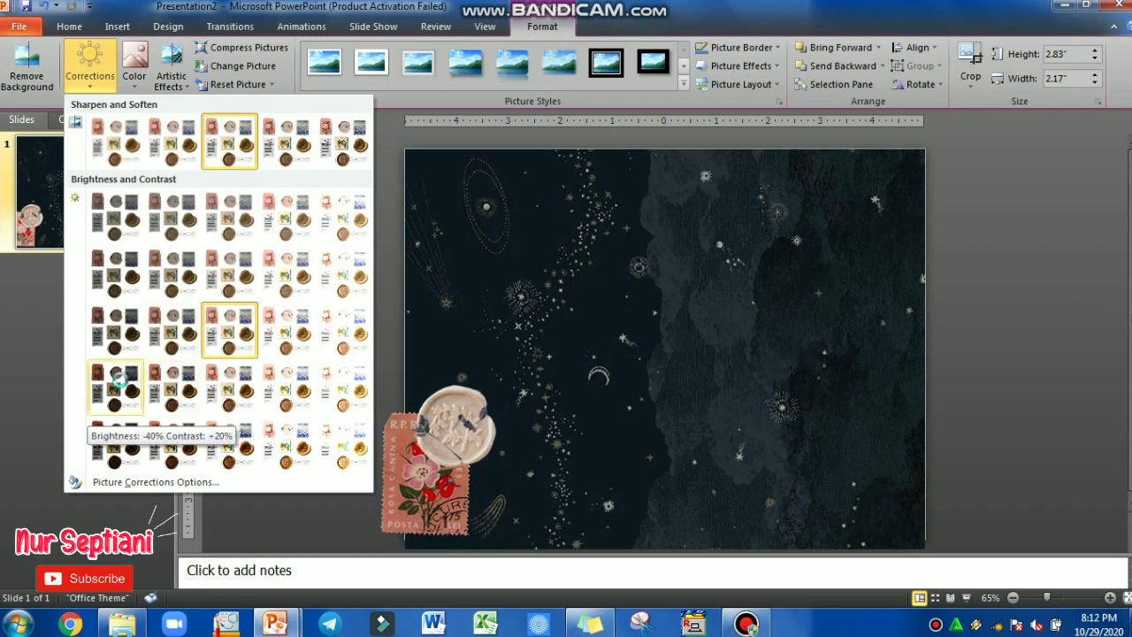
pyautogui.click(140, 84)
pyautogui.click(141, 84)
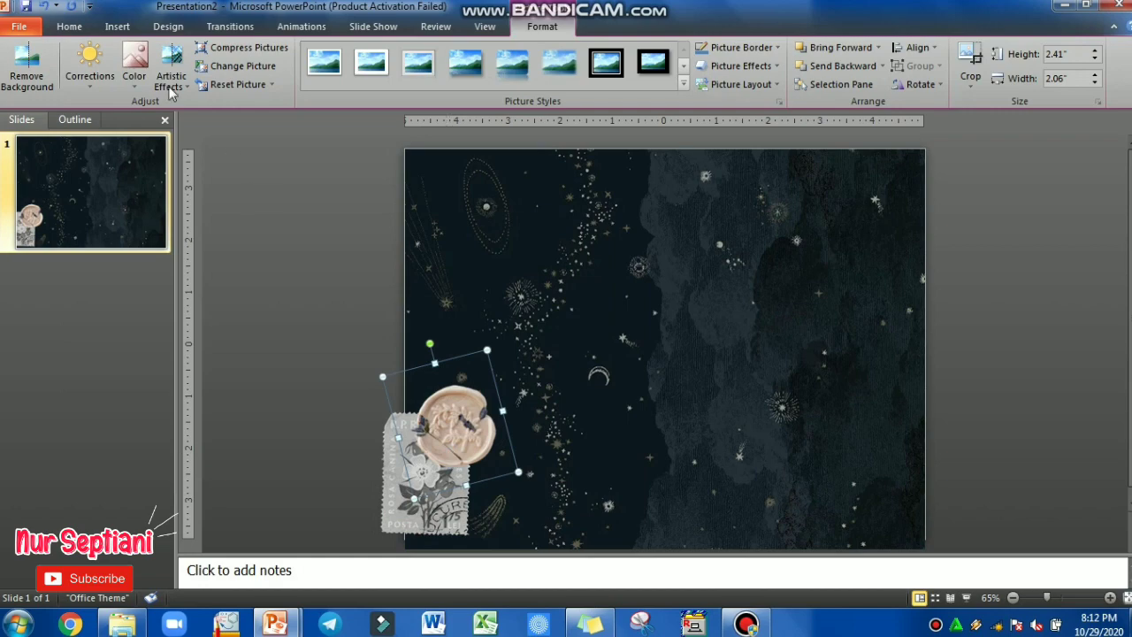
pyautogui.click(135, 78)
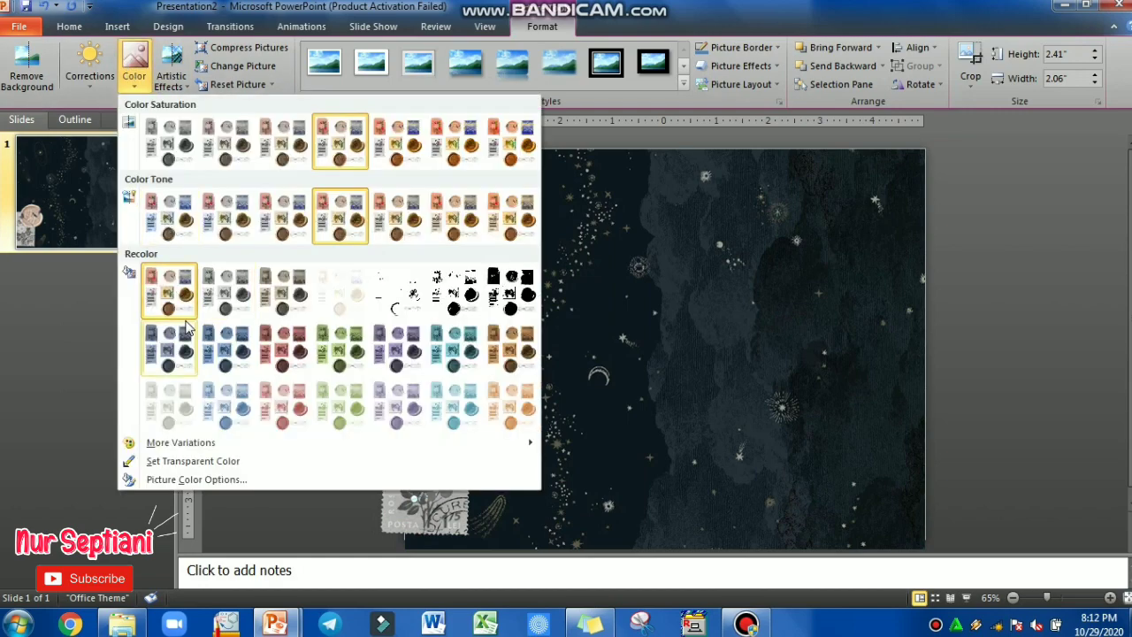
pyautogui.click(211, 297)
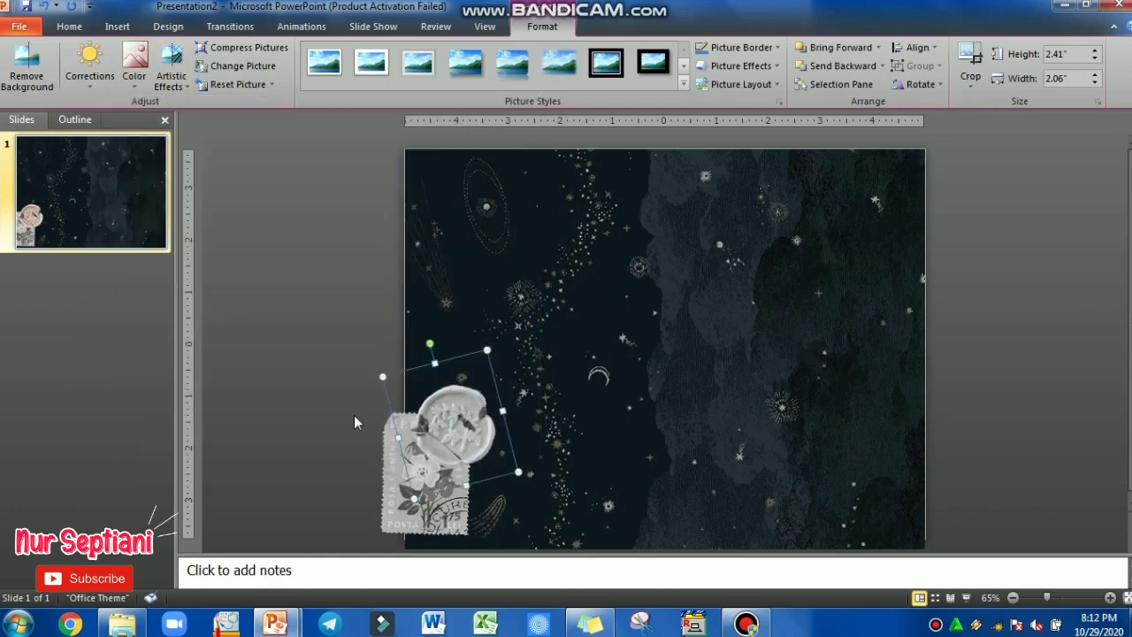
pyautogui.click(389, 497)
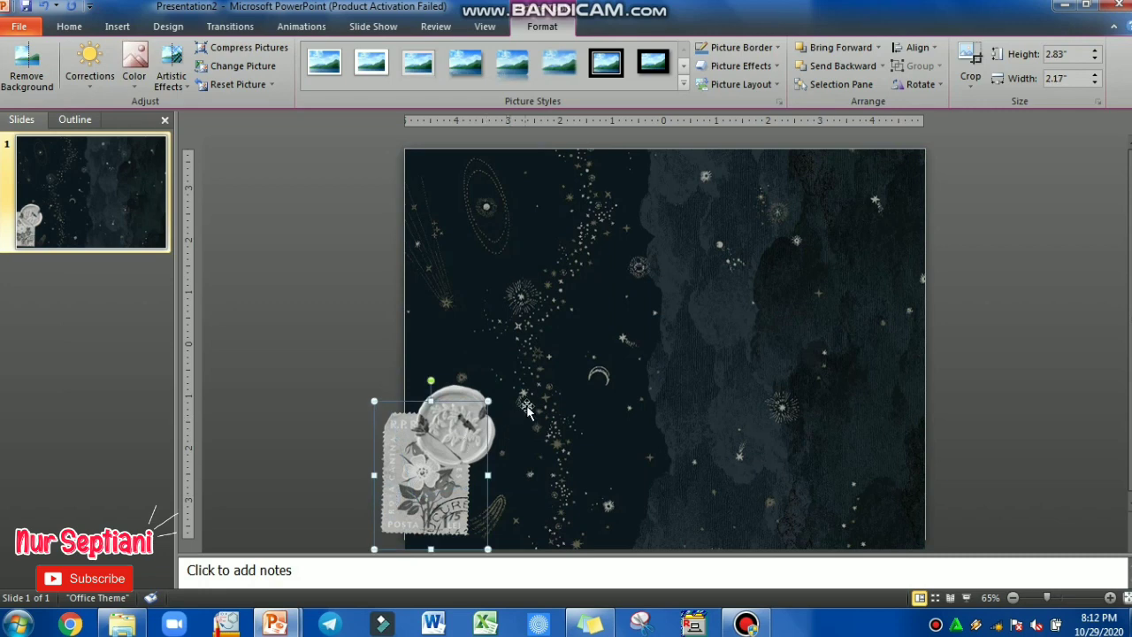
pyautogui.click(354, 358)
# Step: Paste a copy of the stamp and seal and place it in the upper-right corner
pyautogui.moveTo(324, 332); pyautogui.dragTo(570, 580)
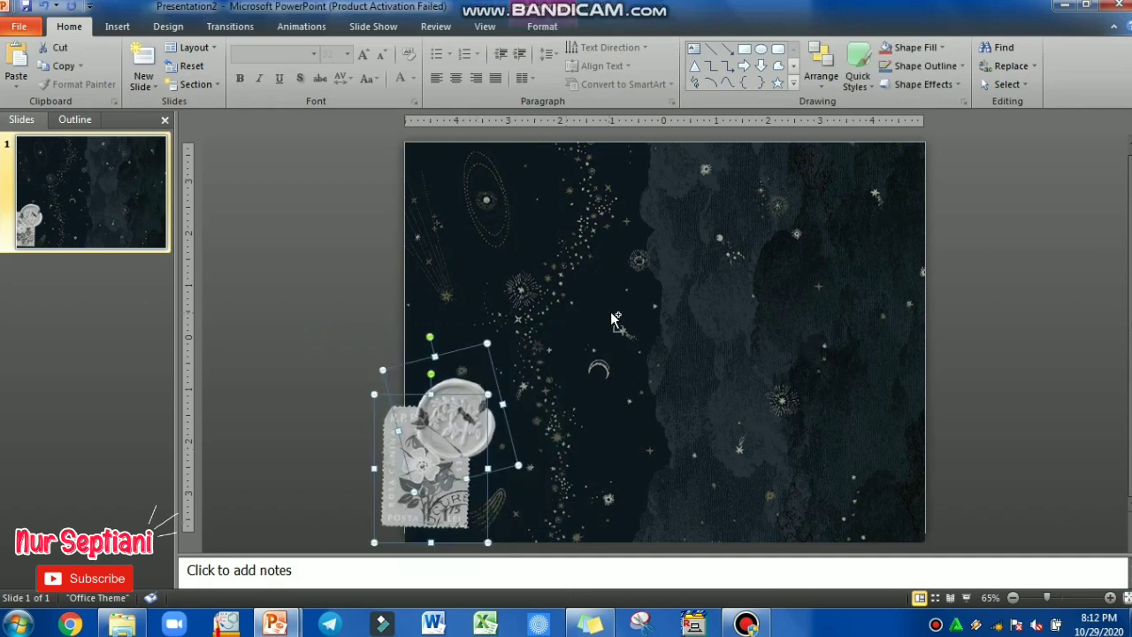
pyautogui.hotkey('ctrl', 'v')
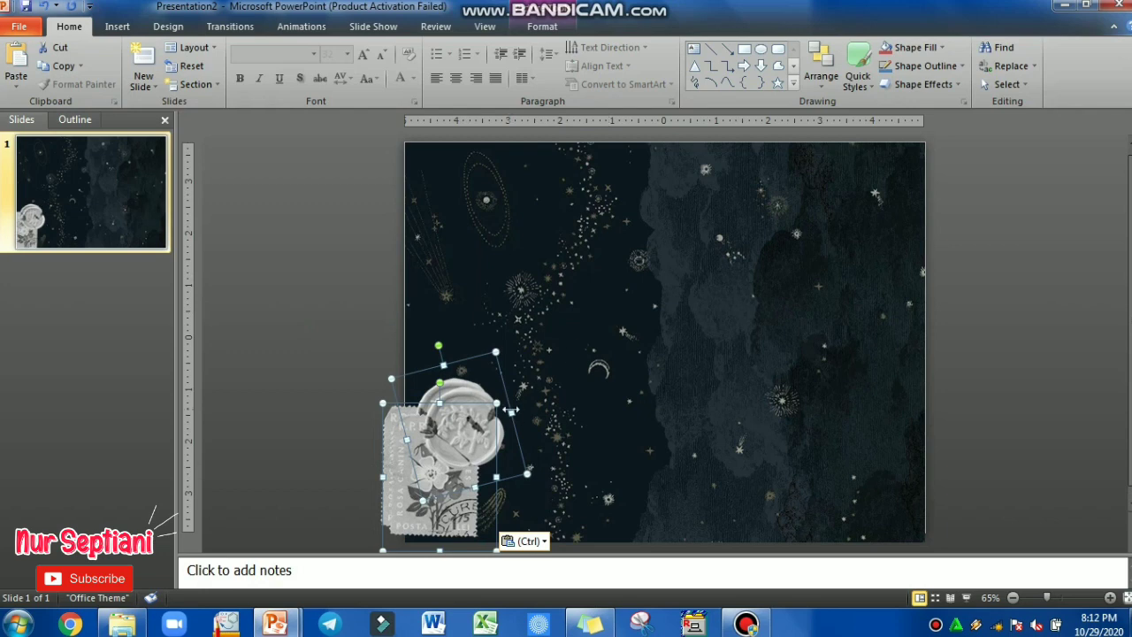
pyautogui.press('Right')
pyautogui.press('Right')
pyautogui.press('Right')
pyautogui.press('Right')
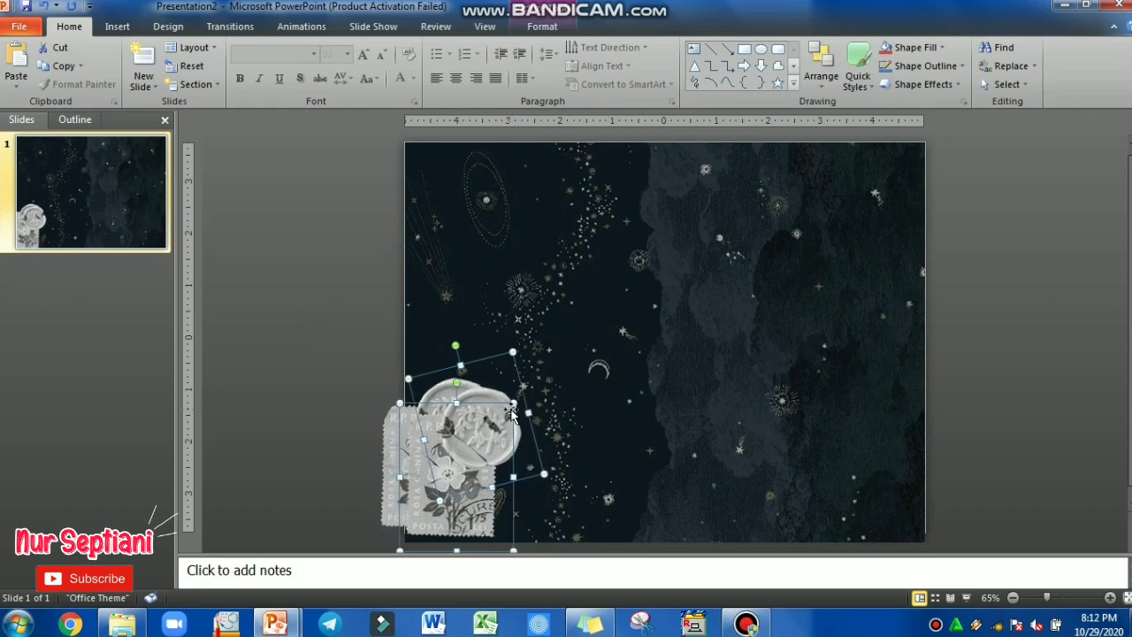
pyautogui.moveTo(513, 414); pyautogui.dragTo(564, 414)
pyautogui.click(503, 500)
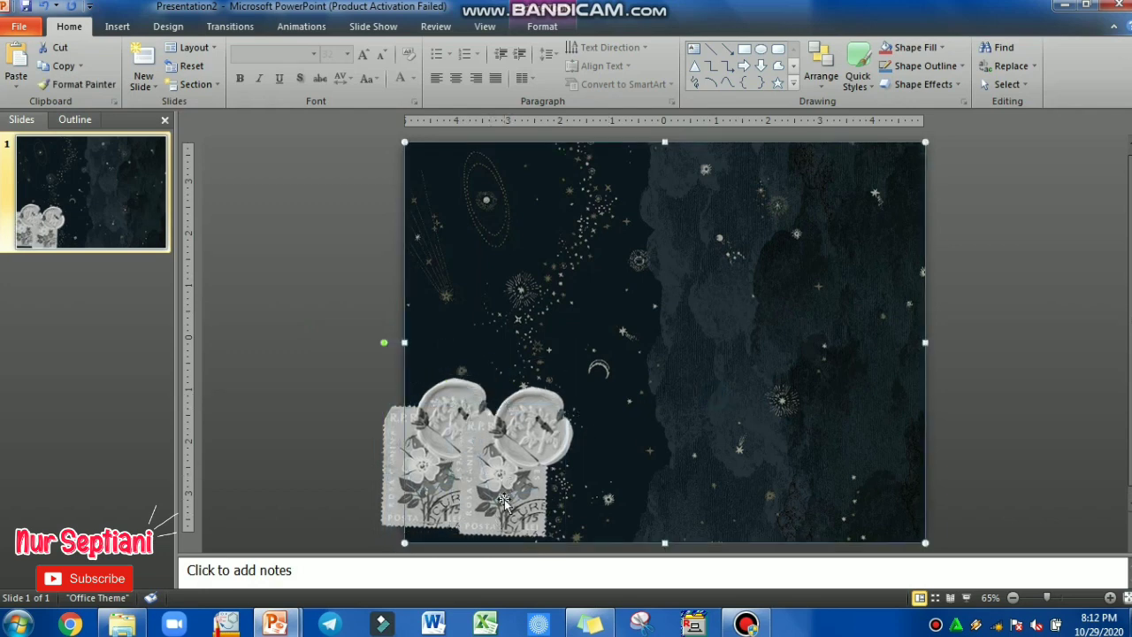
pyautogui.moveTo(502, 501); pyautogui.dragTo(907, 223)
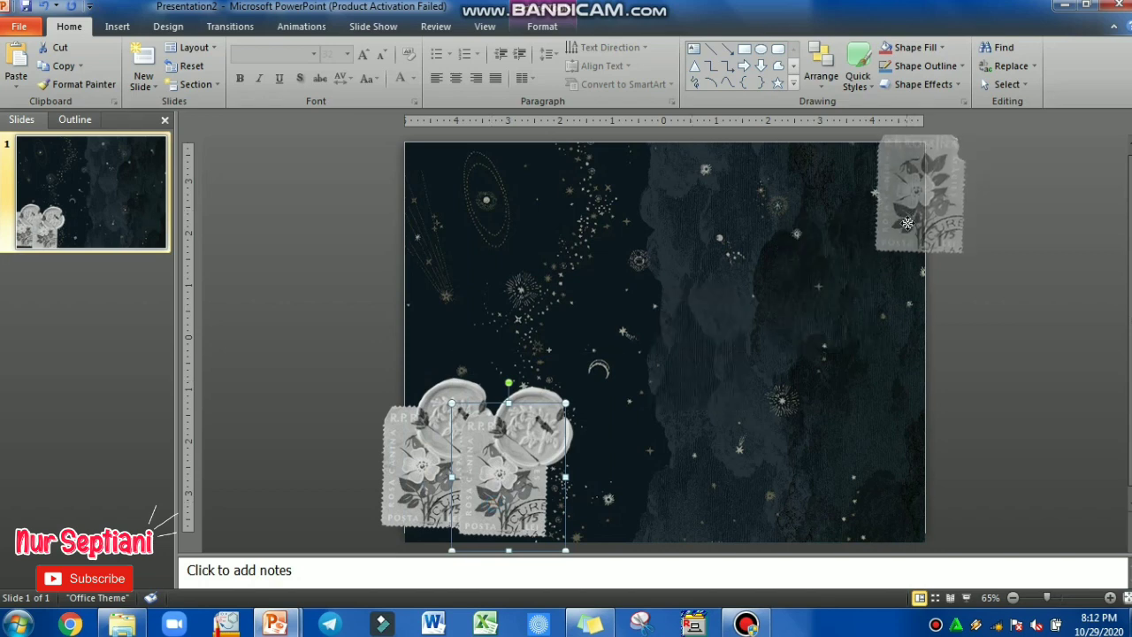
pyautogui.moveTo(908, 223); pyautogui.dragTo(908, 236)
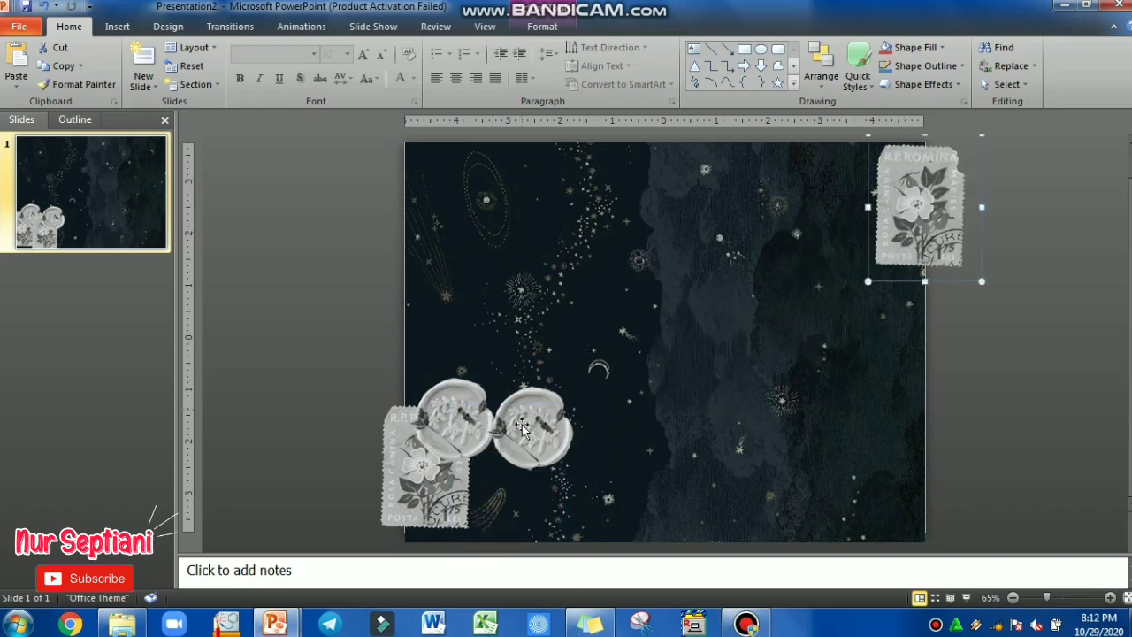
pyautogui.moveTo(522, 428); pyautogui.dragTo(861, 208)
pyautogui.click(980, 329)
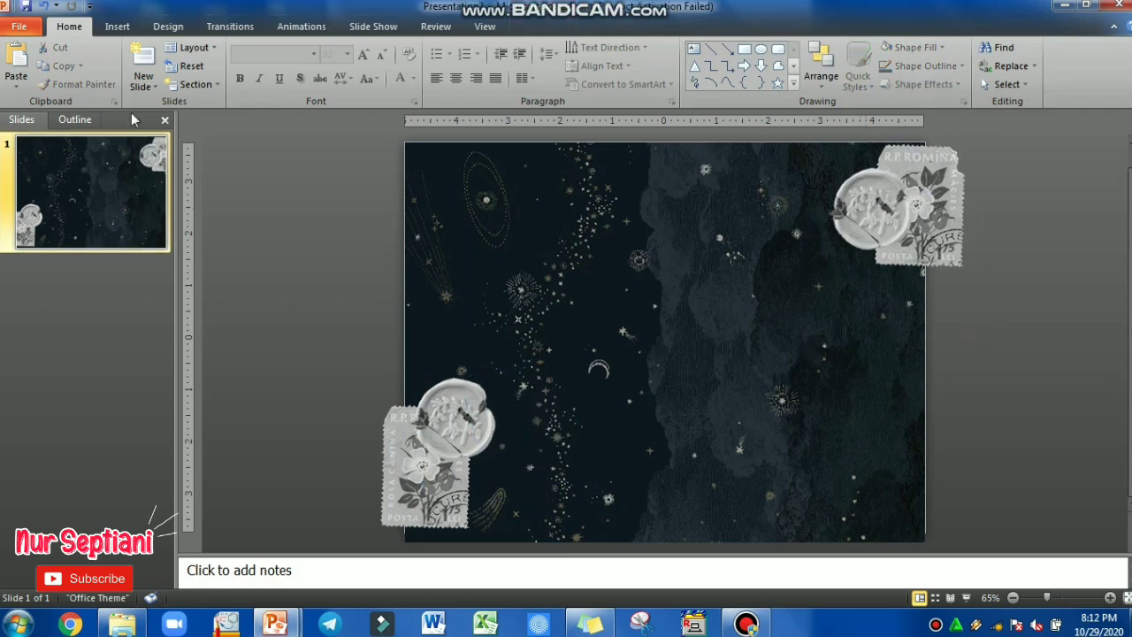
# Step: Insert the PicsArt Among Us crewmate image from ppt's New folder onto the slide
pyautogui.click(117, 26)
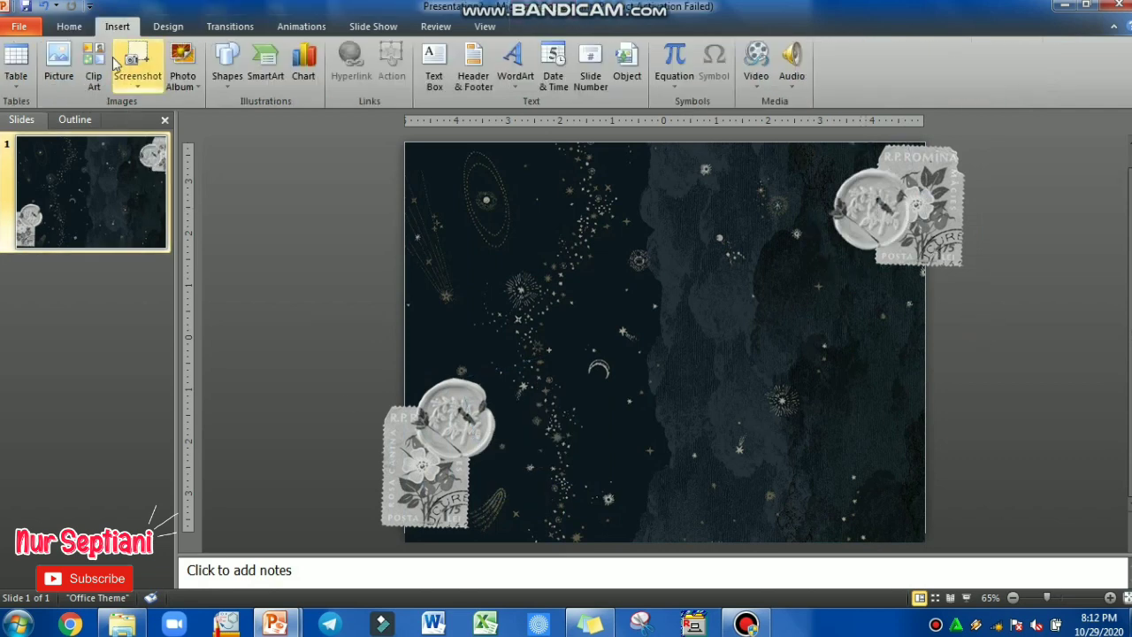
pyautogui.click(58, 80)
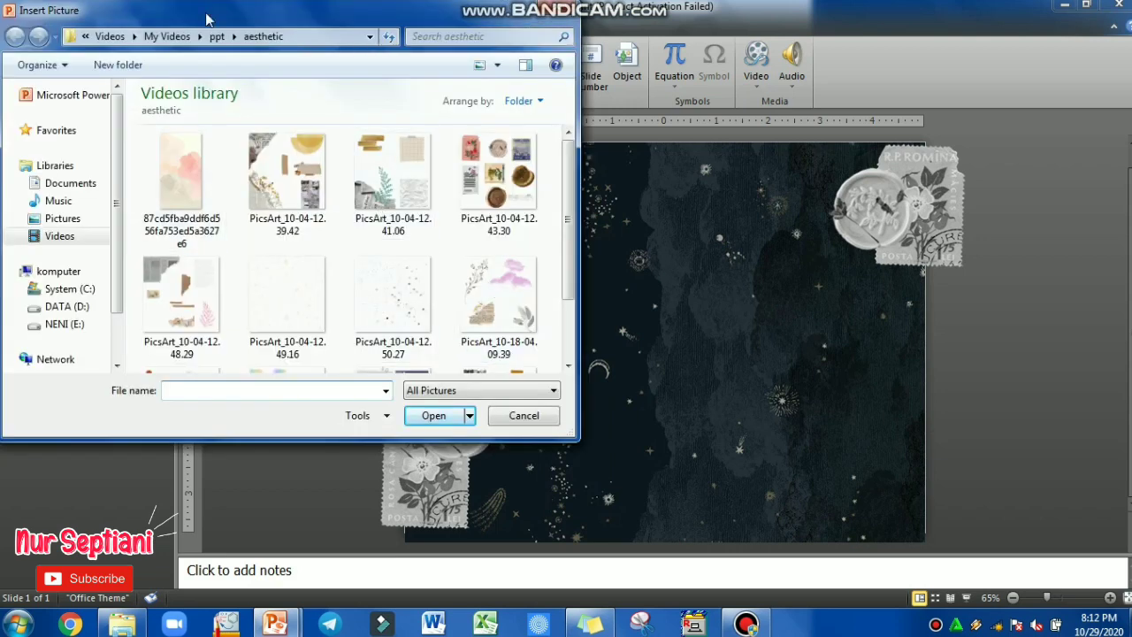
pyautogui.click(217, 36)
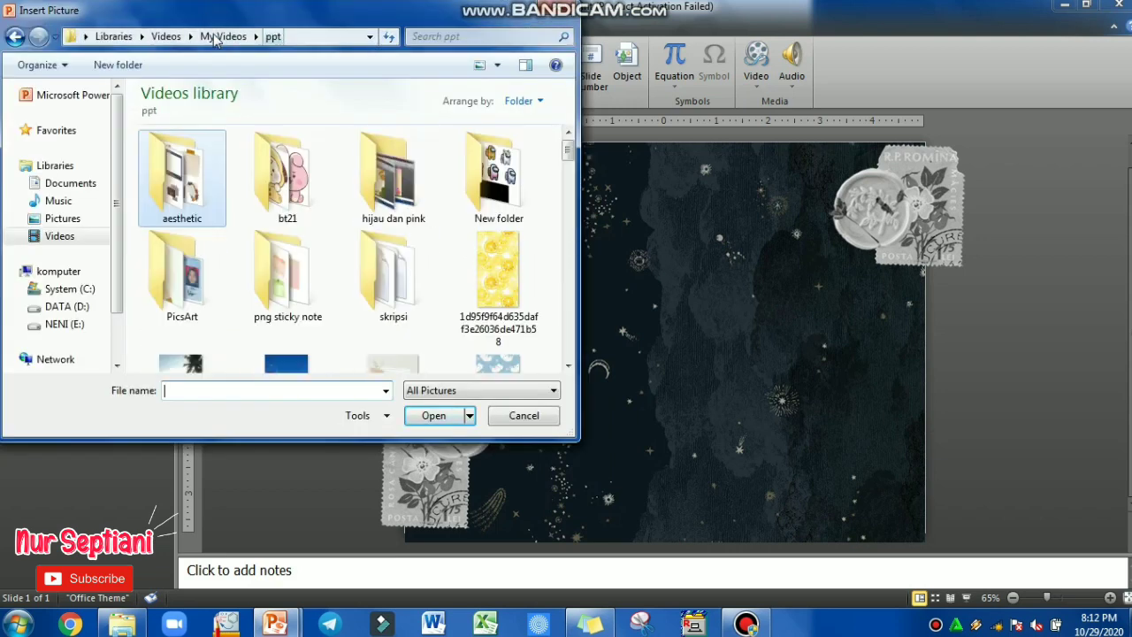
pyautogui.click(493, 176)
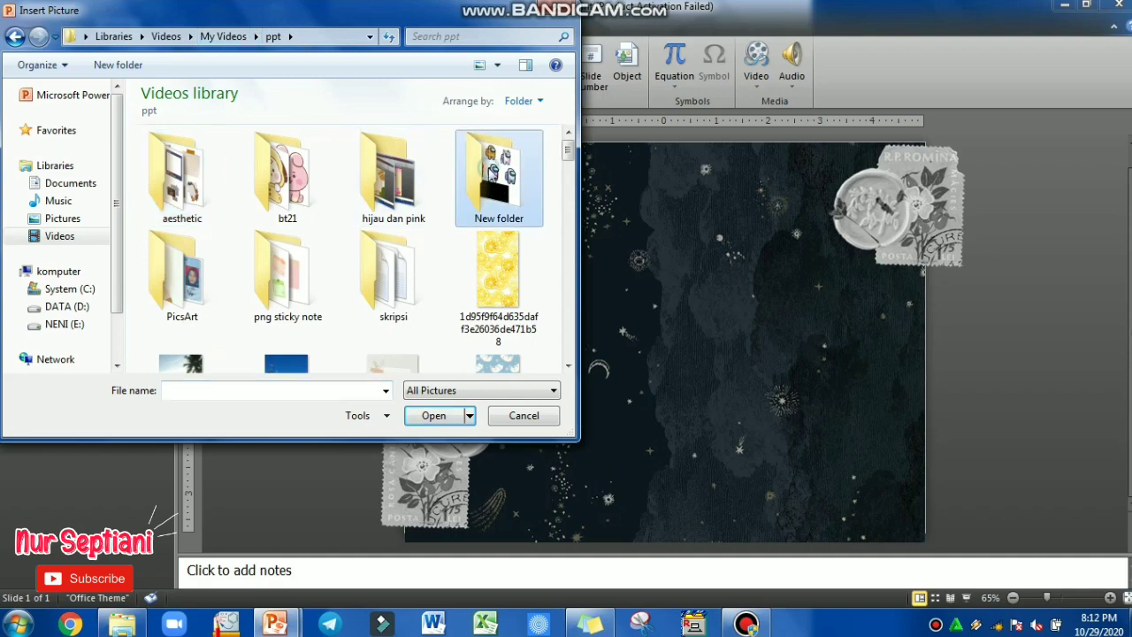
pyautogui.doubleClick(491, 174)
pyautogui.click(203, 180)
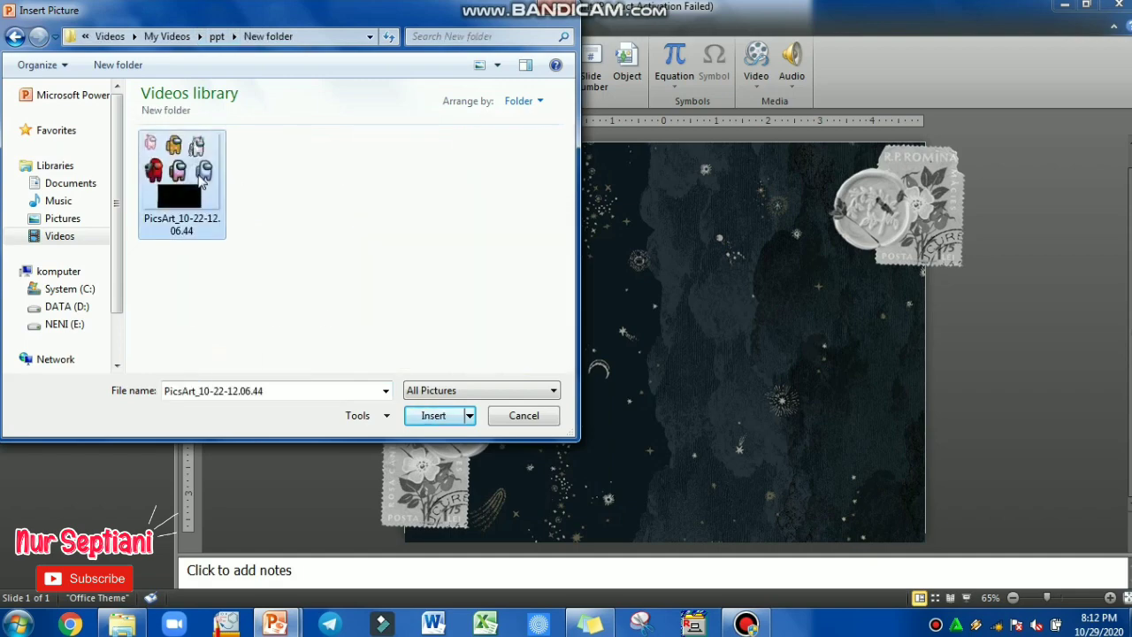
pyautogui.click(423, 413)
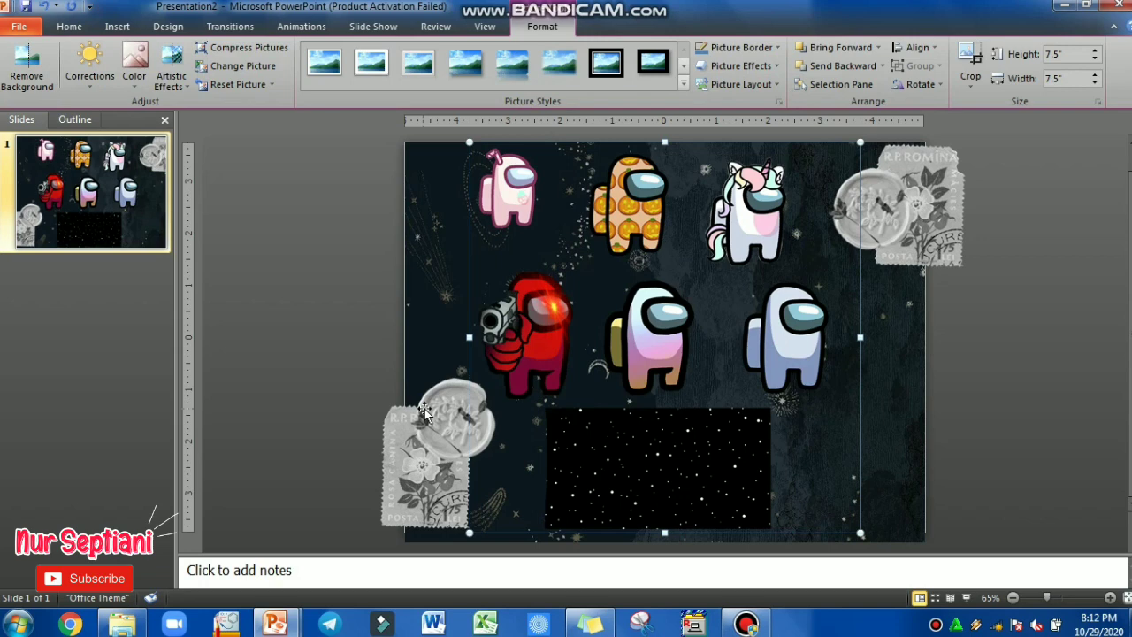
# Step: Crop the crewmate picture to a 7.5" by 2.63" strip of red, pink and white crewmates
pyautogui.click(970, 58)
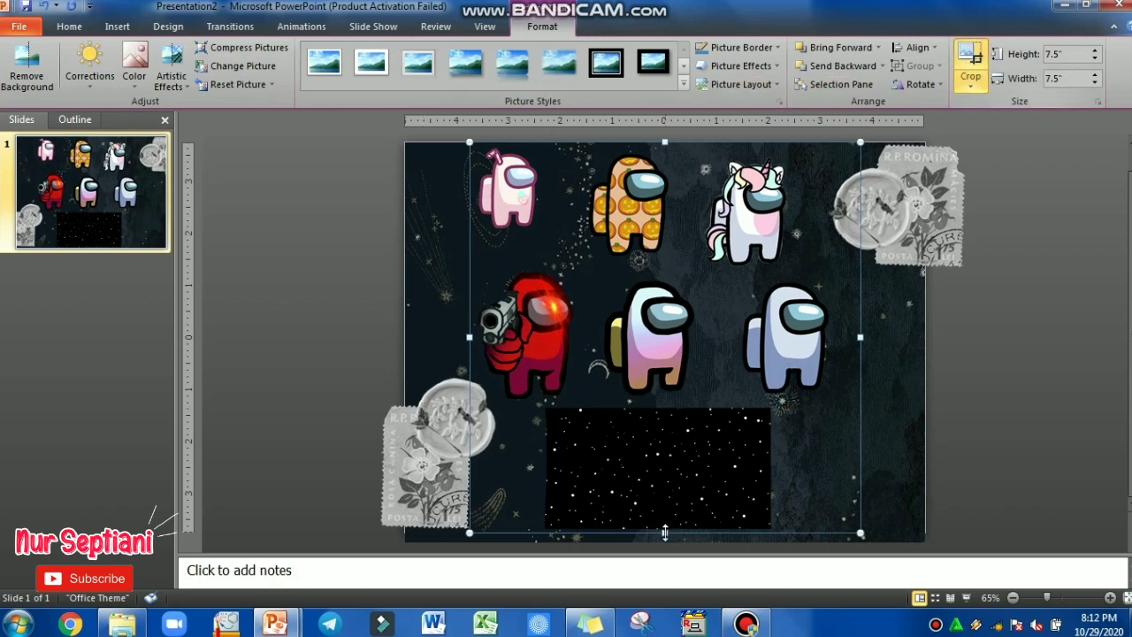
pyautogui.moveTo(663, 531); pyautogui.dragTo(651, 404)
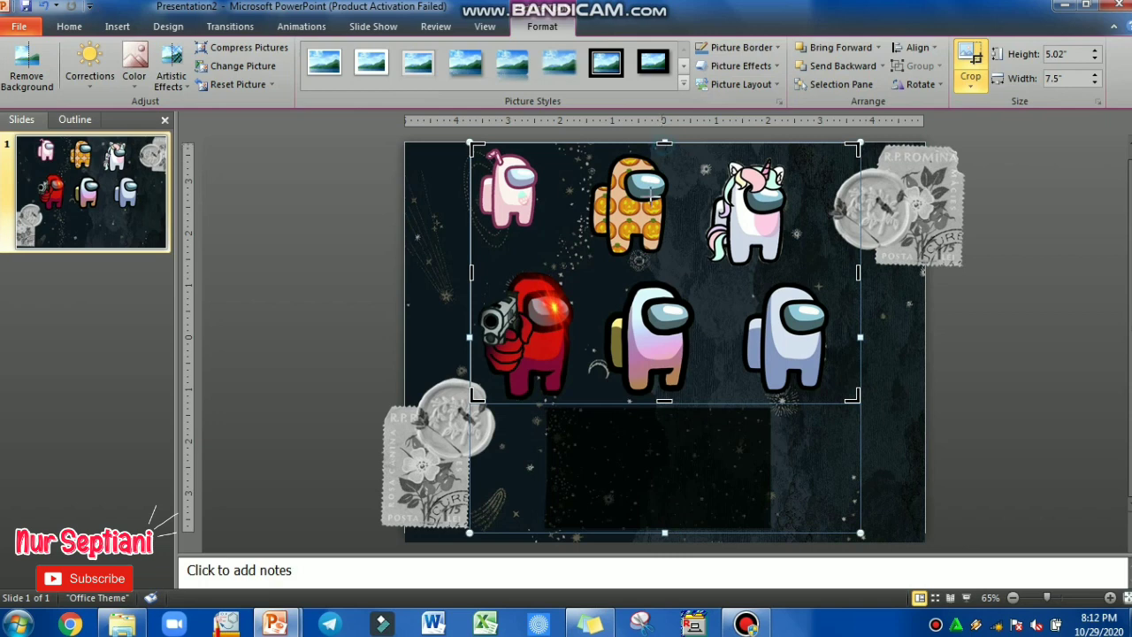
pyautogui.moveTo(664, 145); pyautogui.dragTo(643, 270)
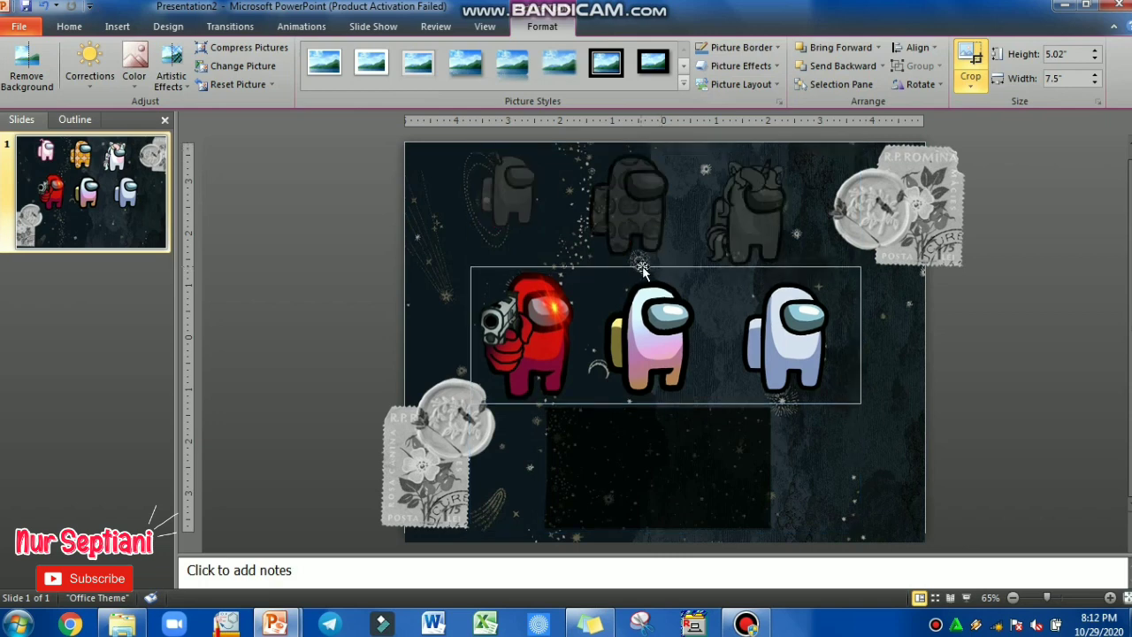
pyautogui.click(998, 347)
pyautogui.click(785, 347)
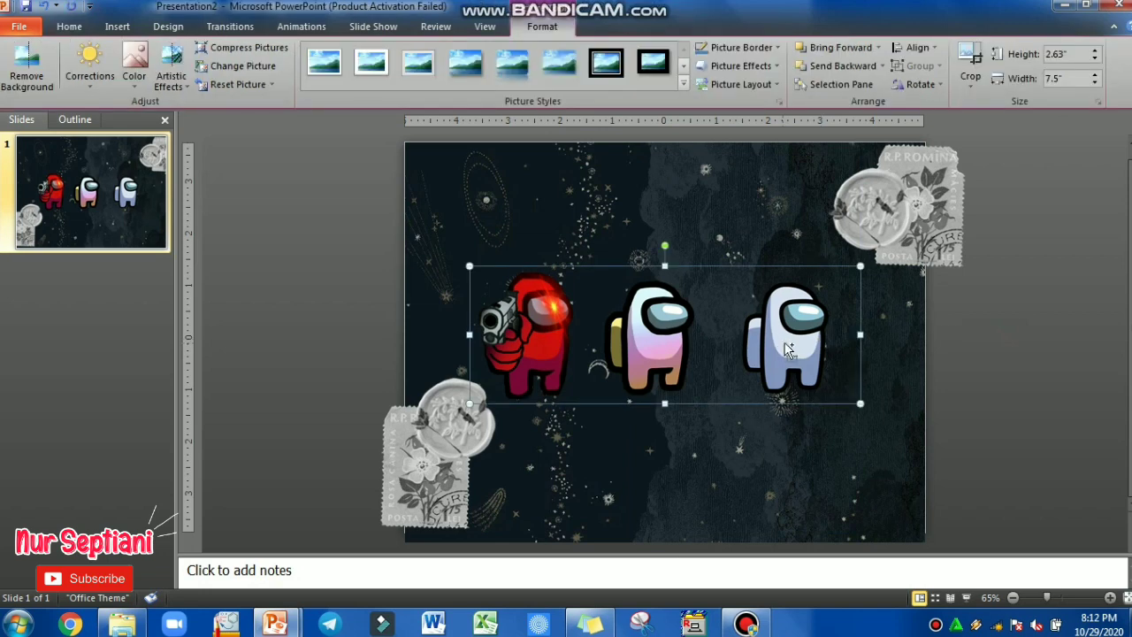
# Step: Paste two copies of the crewmate row and move them below the original
pyautogui.hotkey('ctrl', 'v')
pyautogui.hotkey('ctrl', 'v')
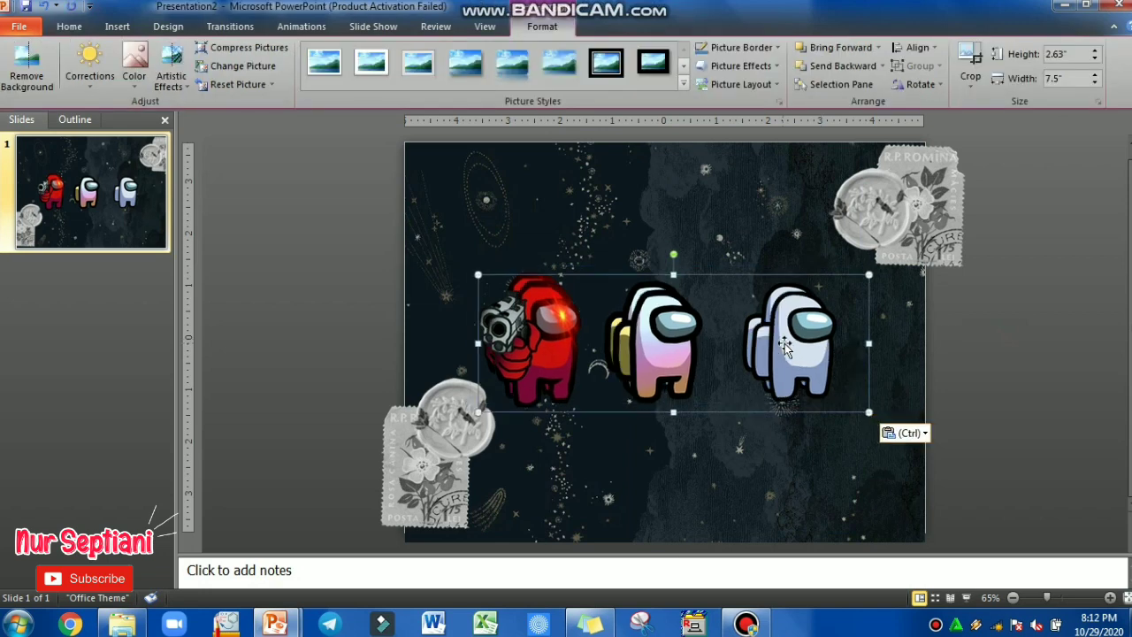
pyautogui.hotkey('ctrl', 'v')
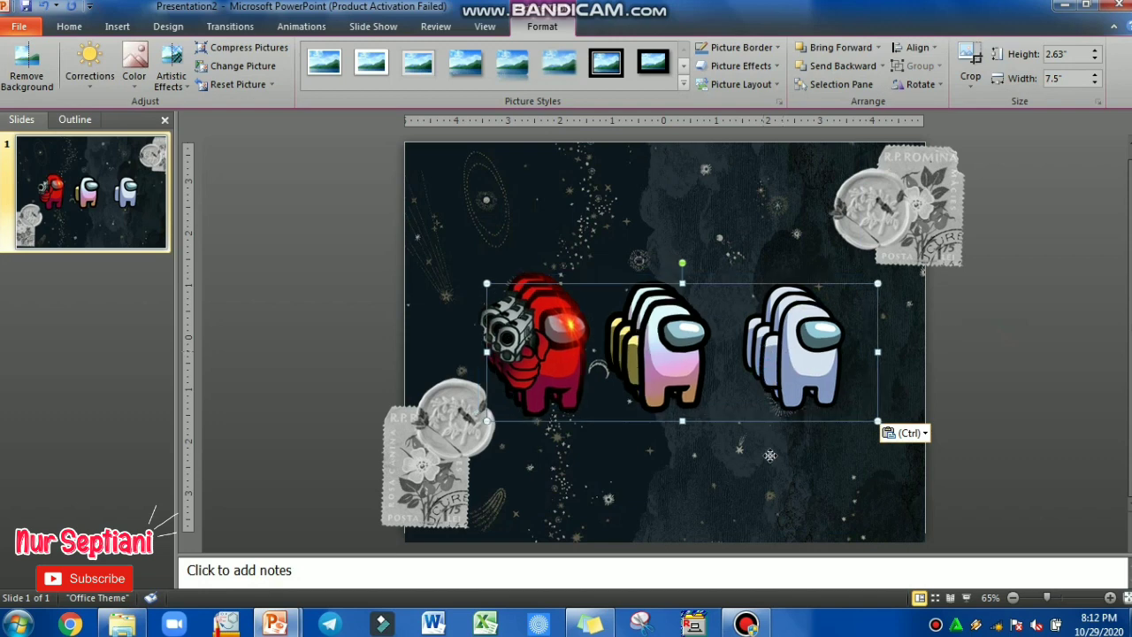
pyautogui.moveTo(765, 351); pyautogui.dragTo(769, 466)
pyautogui.moveTo(759, 407); pyautogui.dragTo(752, 498)
# Step: Crop the original crewmate row down to only the white crewmate
pyautogui.click(770, 346)
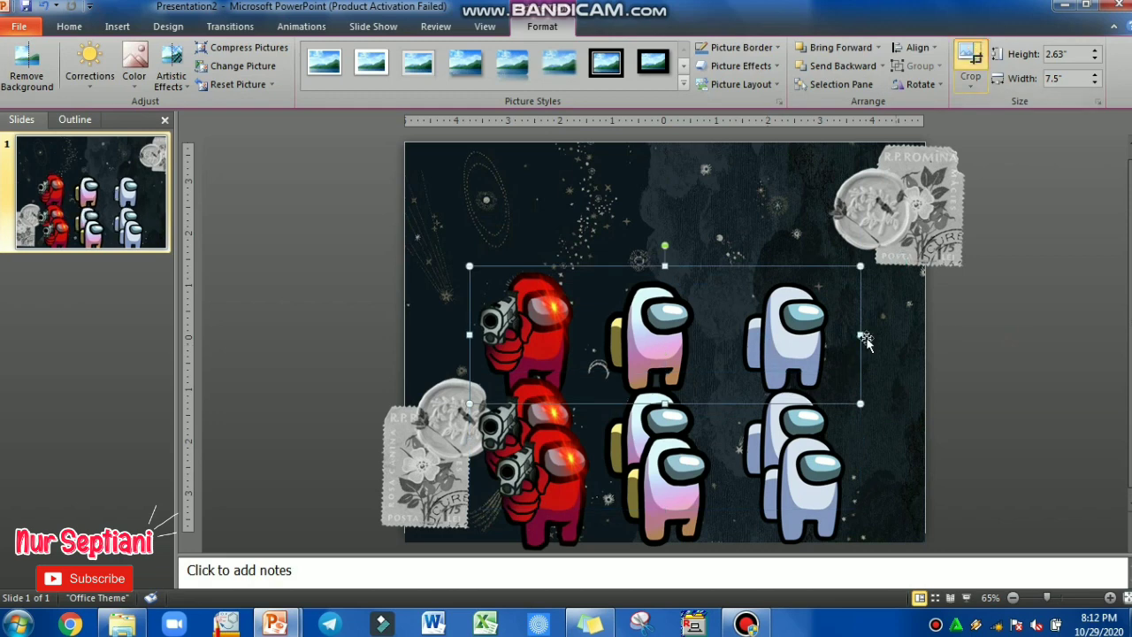
pyautogui.click(970, 60)
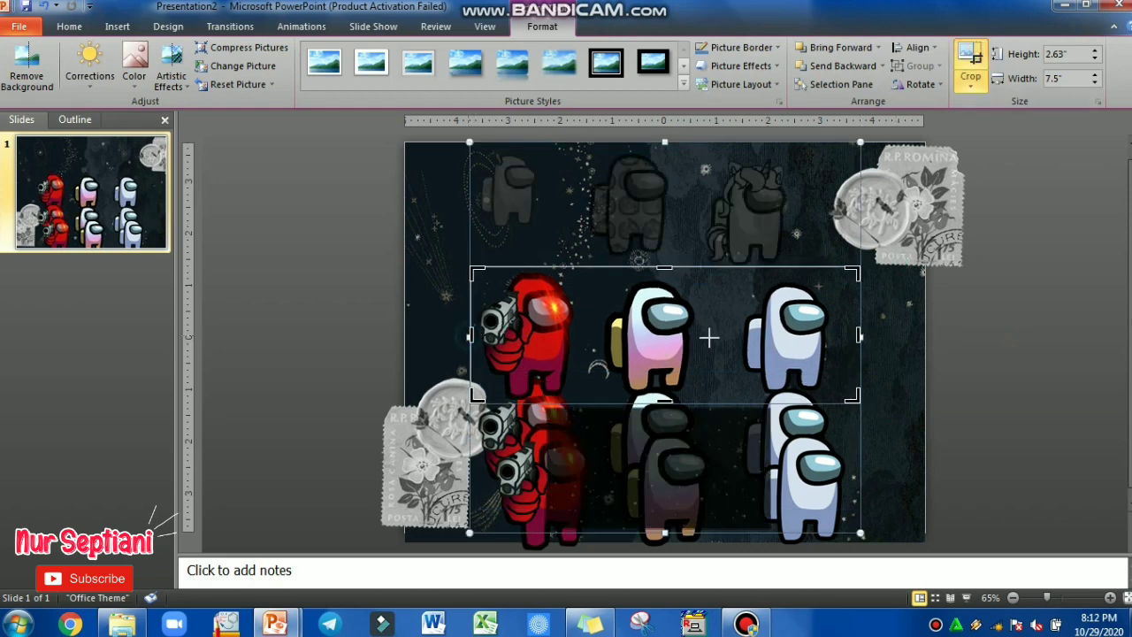
pyautogui.moveTo(709, 337); pyautogui.dragTo(727, 336)
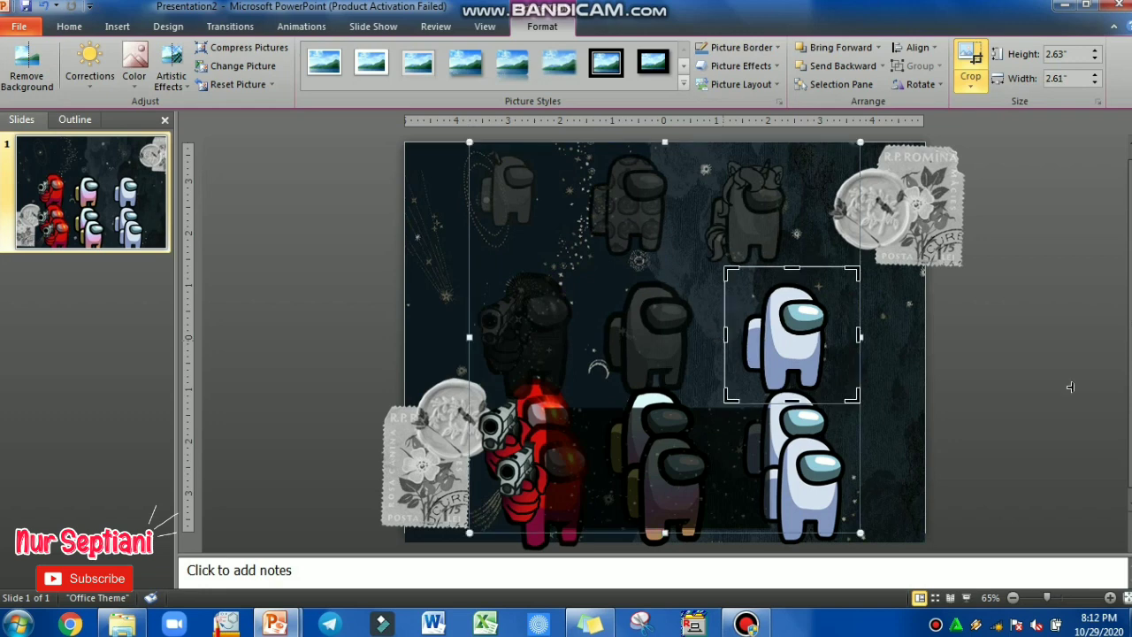
pyautogui.click(863, 346)
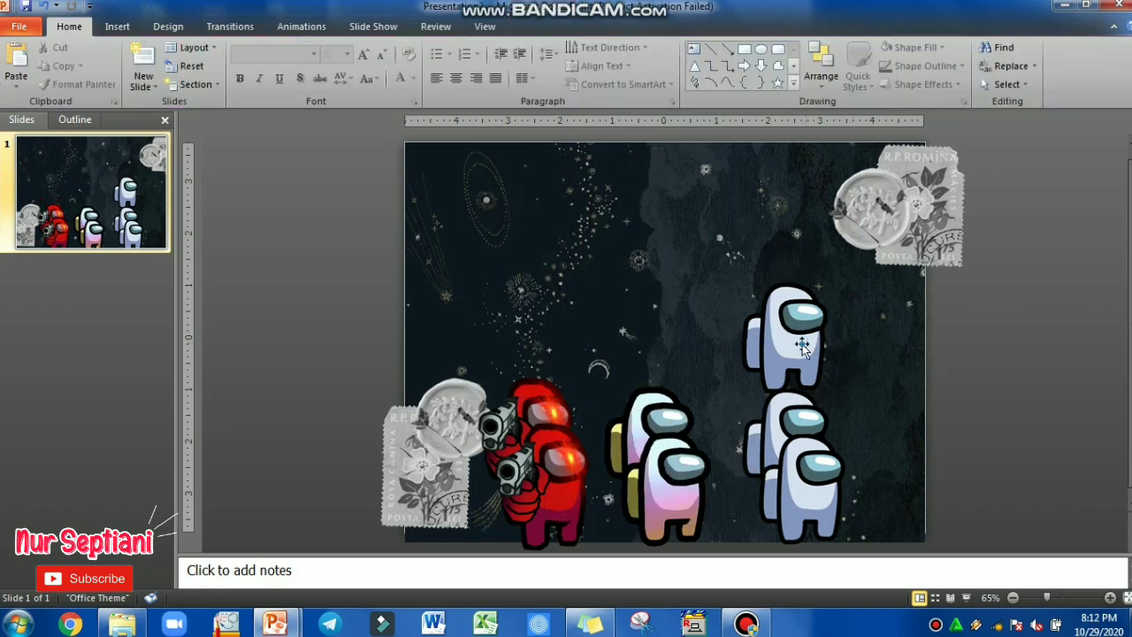
# Step: Move the white crewmate up near the top-right stamp and flip it horizontally
pyautogui.click(803, 344)
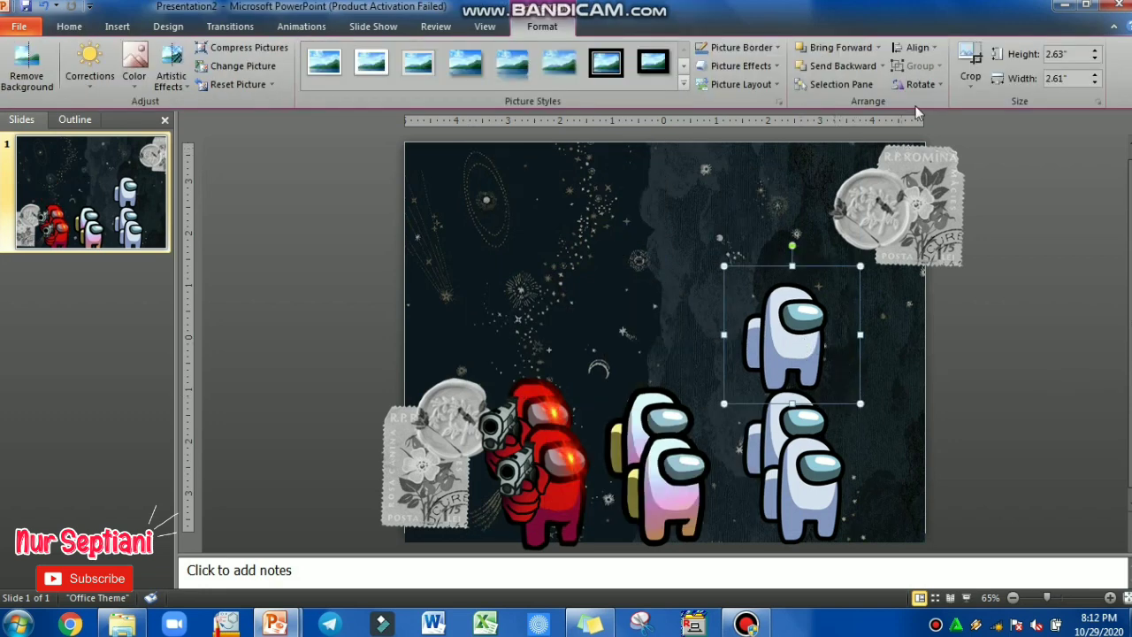
pyautogui.moveTo(798, 336); pyautogui.dragTo(864, 267)
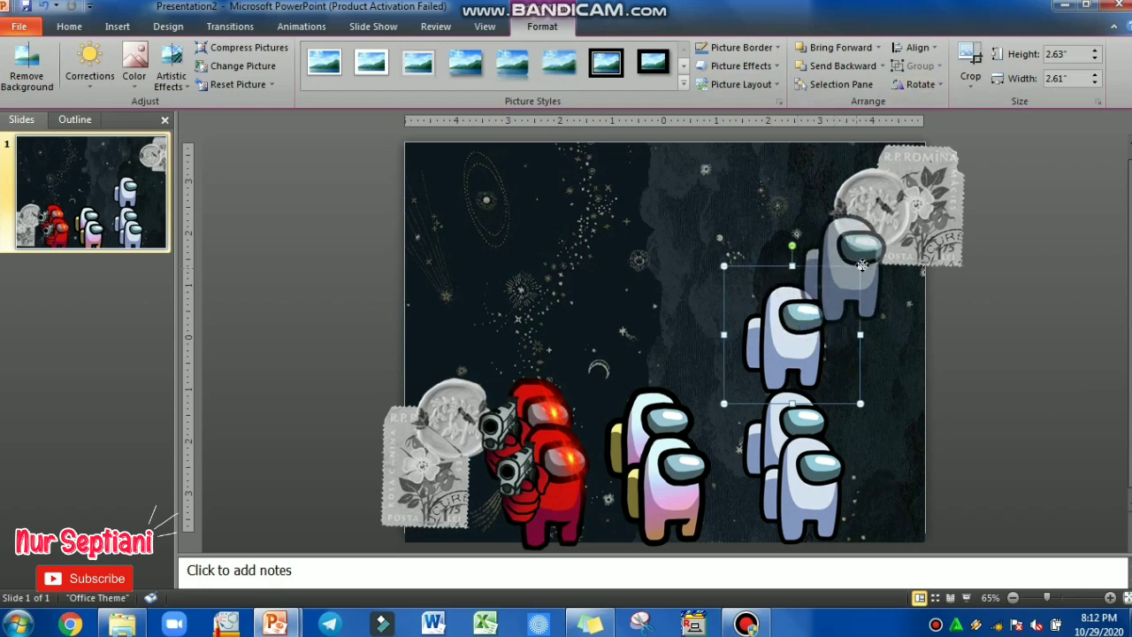
pyautogui.click(920, 84)
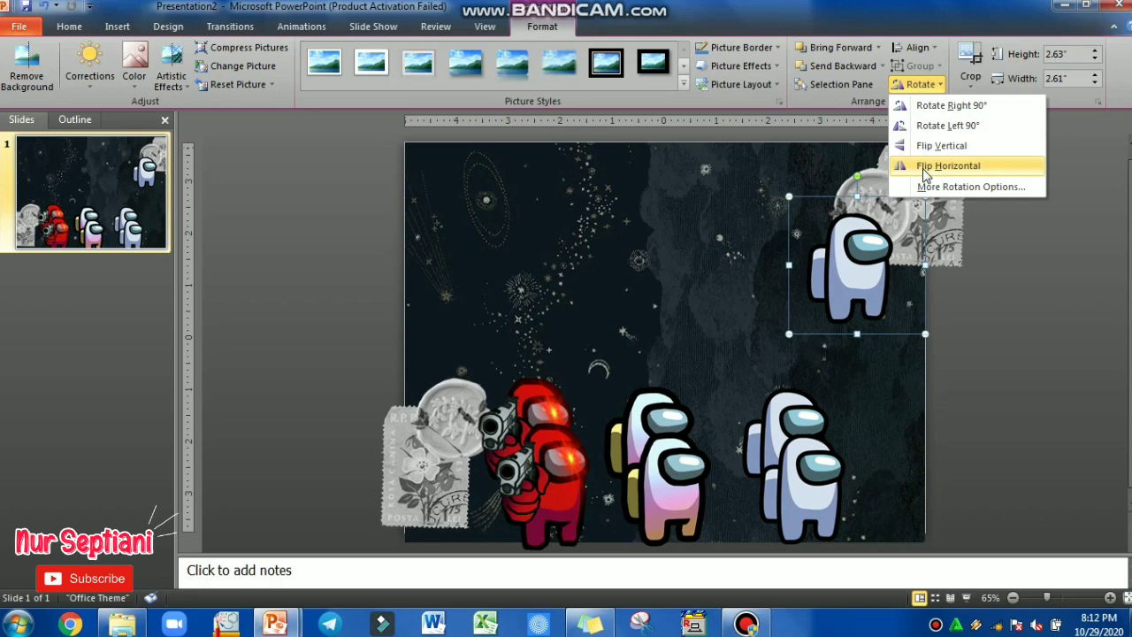
pyautogui.click(925, 166)
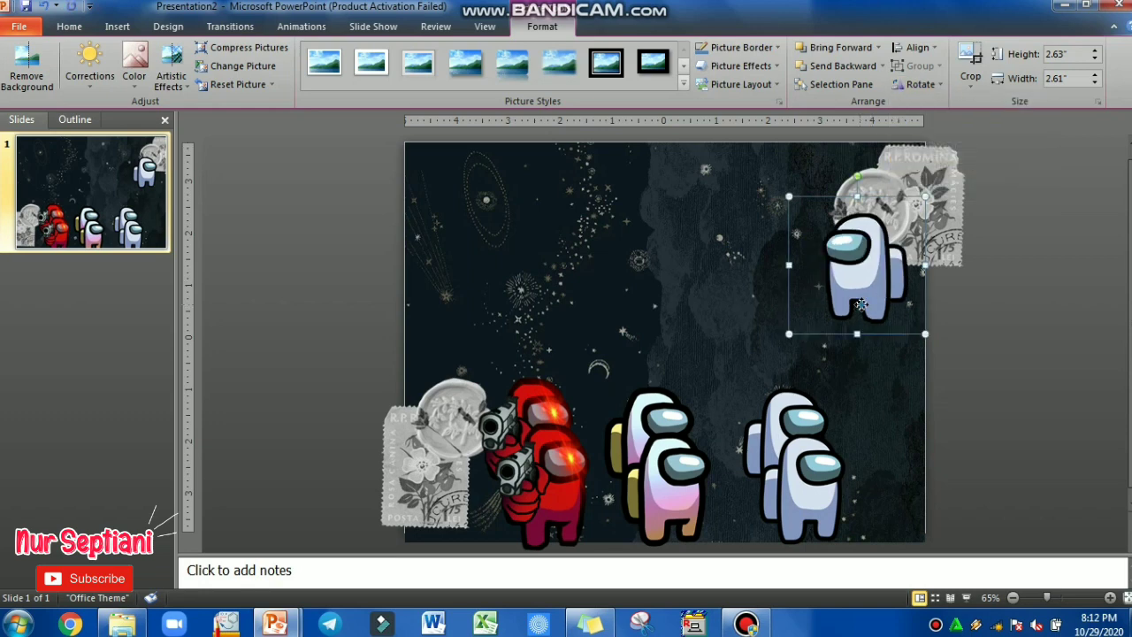
pyautogui.press('Left')
pyautogui.press('Left')
pyautogui.click(1000, 348)
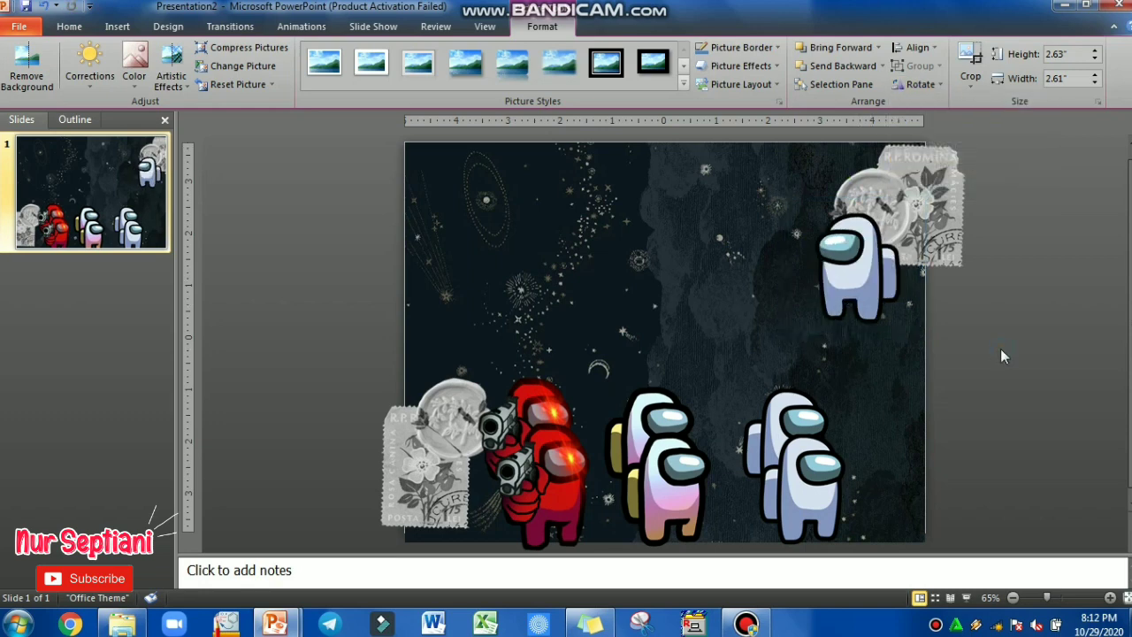
# Step: Crop the lower crewmate copy to leave only the pink crewmate
pyautogui.press('Tab')
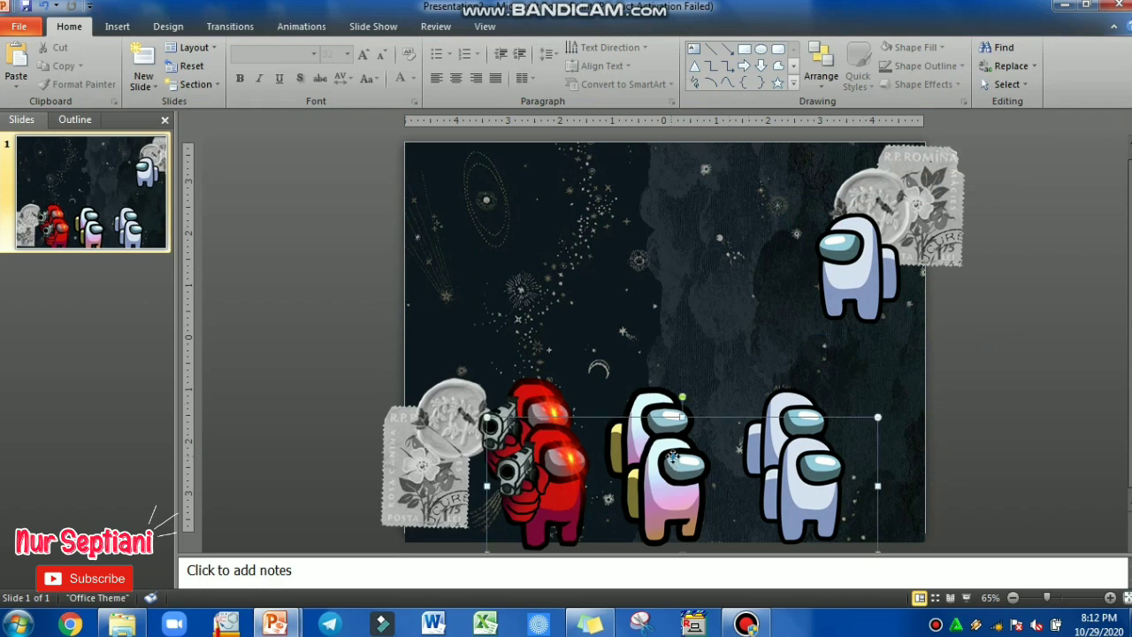
pyautogui.click(975, 55)
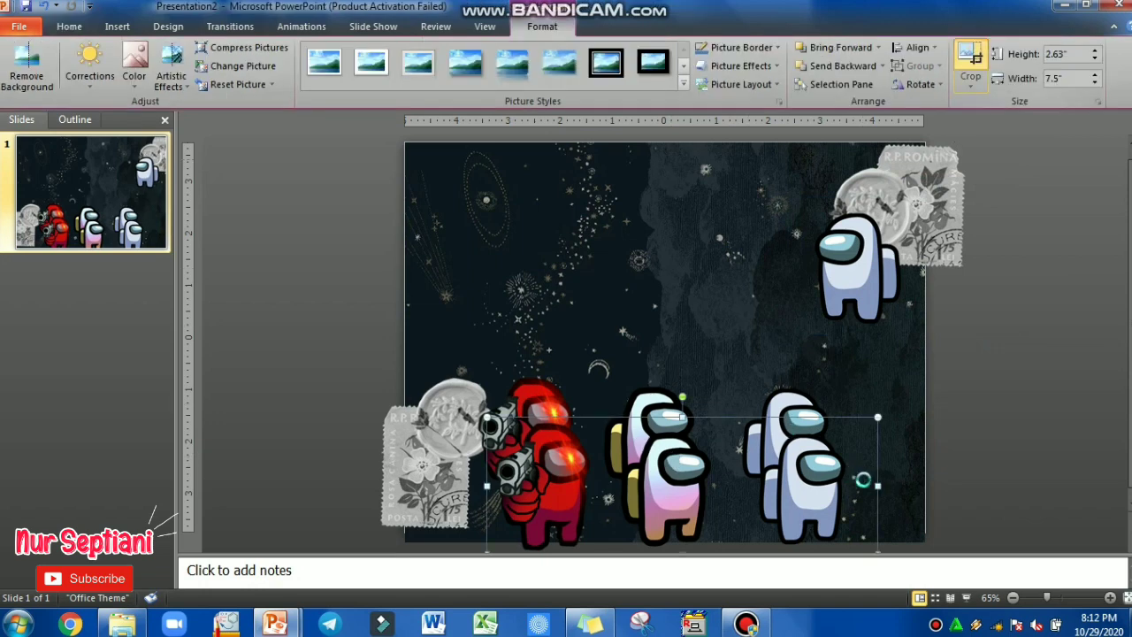
pyautogui.moveTo(873, 482); pyautogui.dragTo(729, 487)
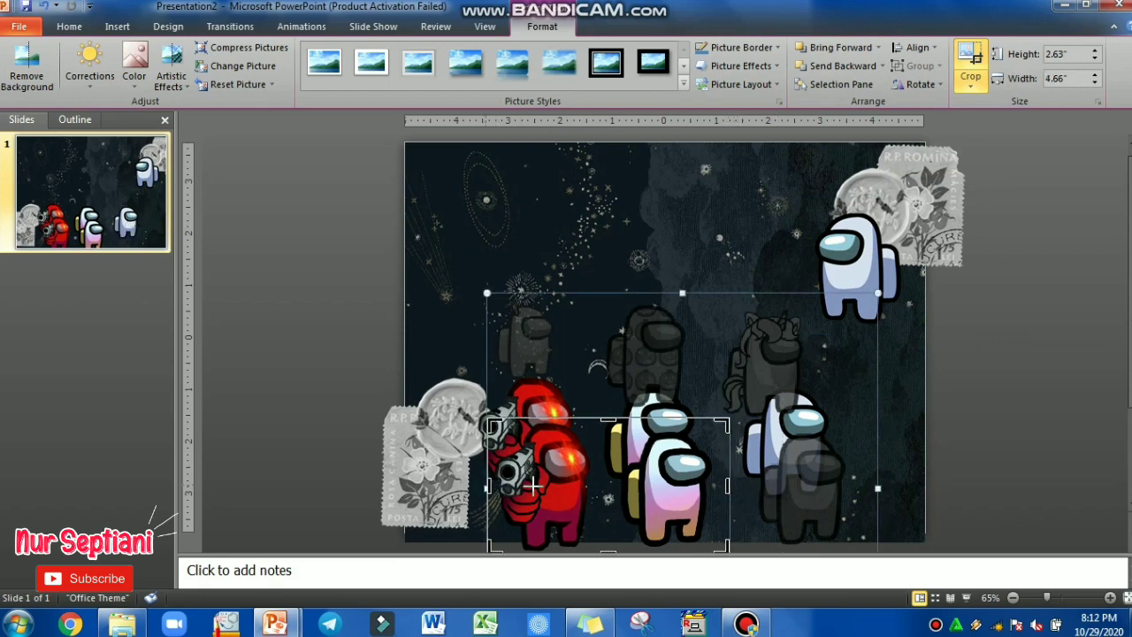
pyautogui.moveTo(531, 485); pyautogui.dragTo(609, 487)
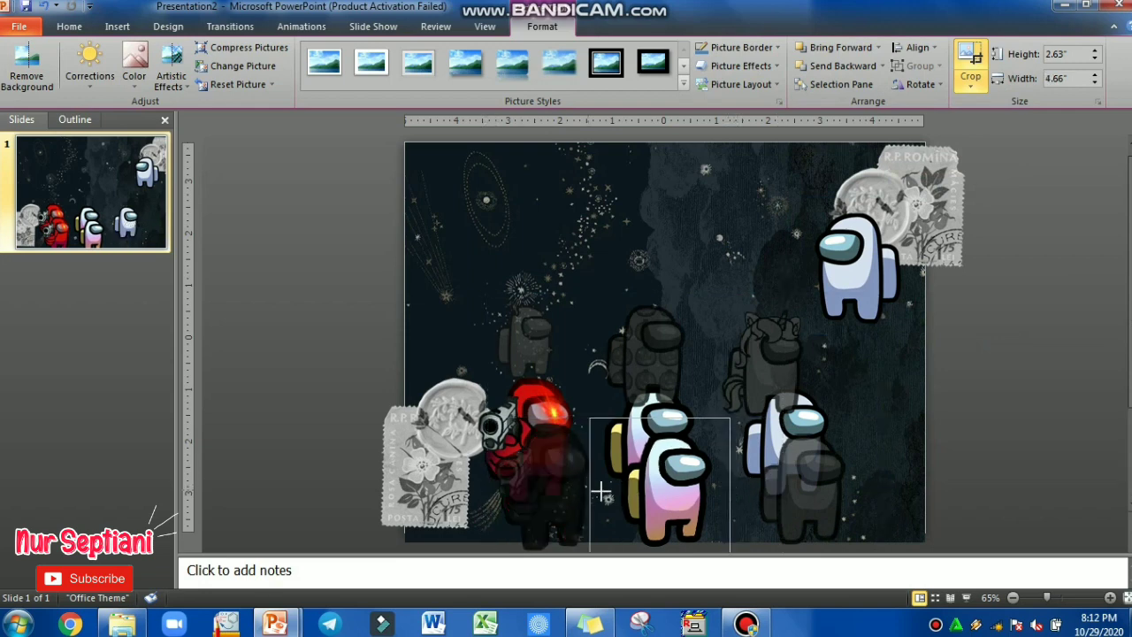
pyautogui.click(945, 453)
# Step: Place the pink crewmate above-left of the red one and shrink it to 2.33" by 2.07"
pyautogui.moveTo(671, 493); pyautogui.dragTo(478, 395)
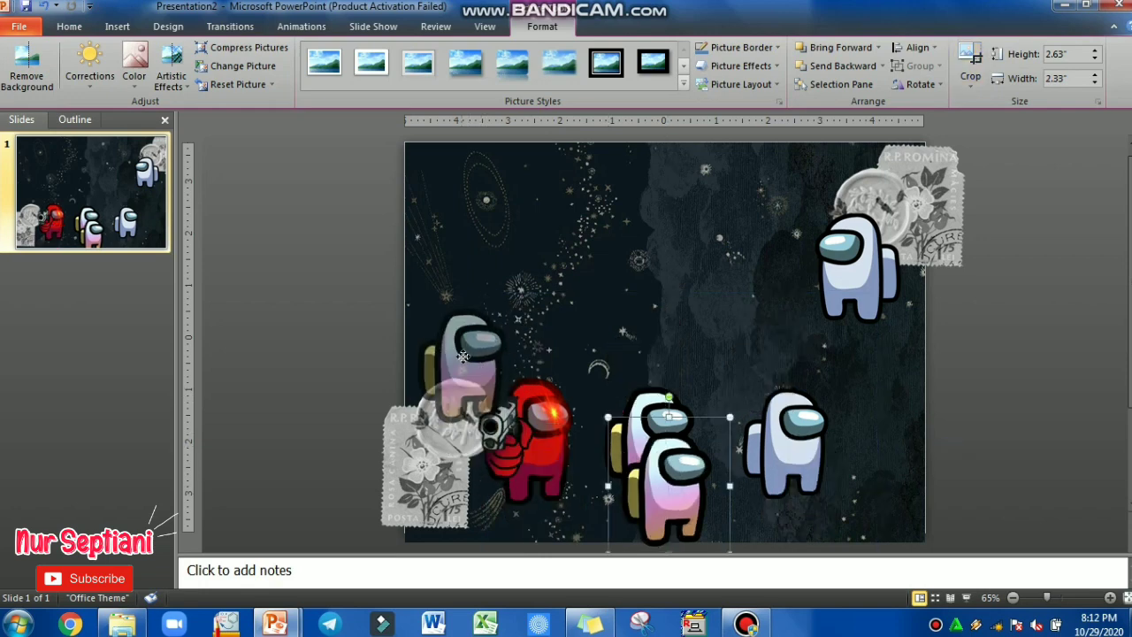
pyautogui.moveTo(479, 396); pyautogui.dragTo(509, 405)
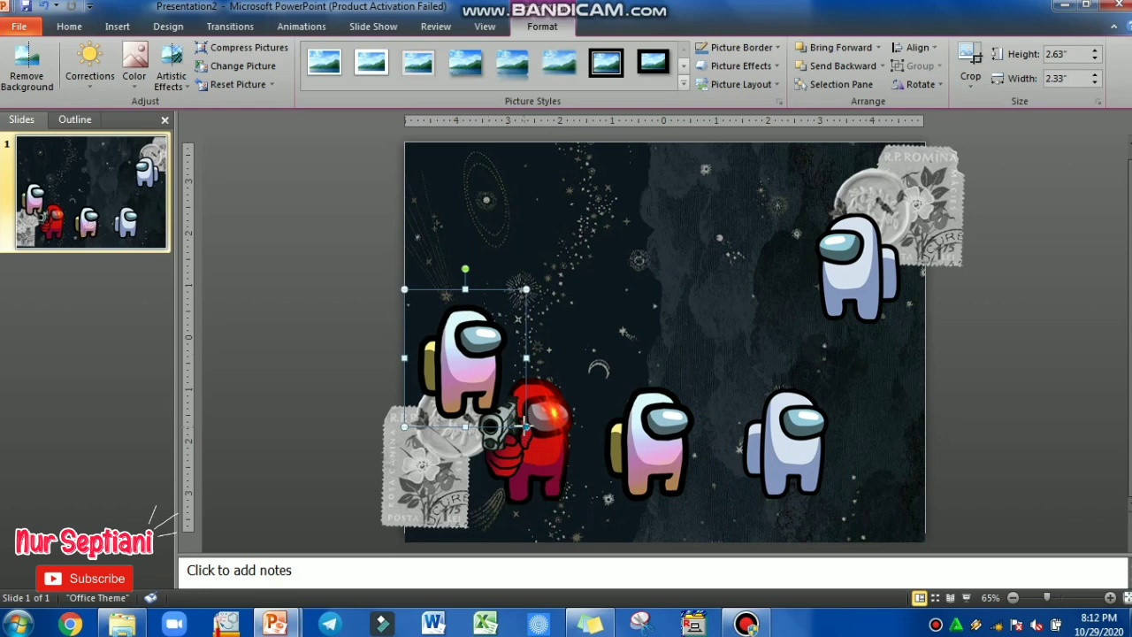
pyautogui.hotkey('shift', 'Down')
pyautogui.hotkey('shift', 'Down')
pyautogui.hotkey('shift', 'Down')
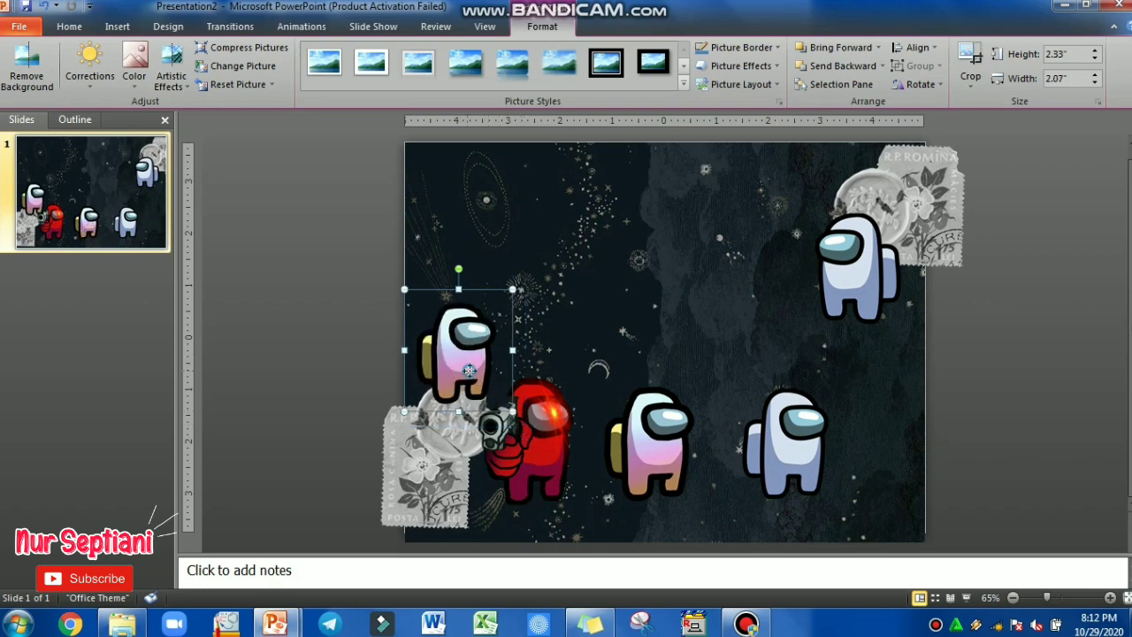
pyautogui.moveTo(475, 372); pyautogui.dragTo(480, 372)
# Step: Crop the remaining crewmate row to just the red crewmate
pyautogui.click(530, 382)
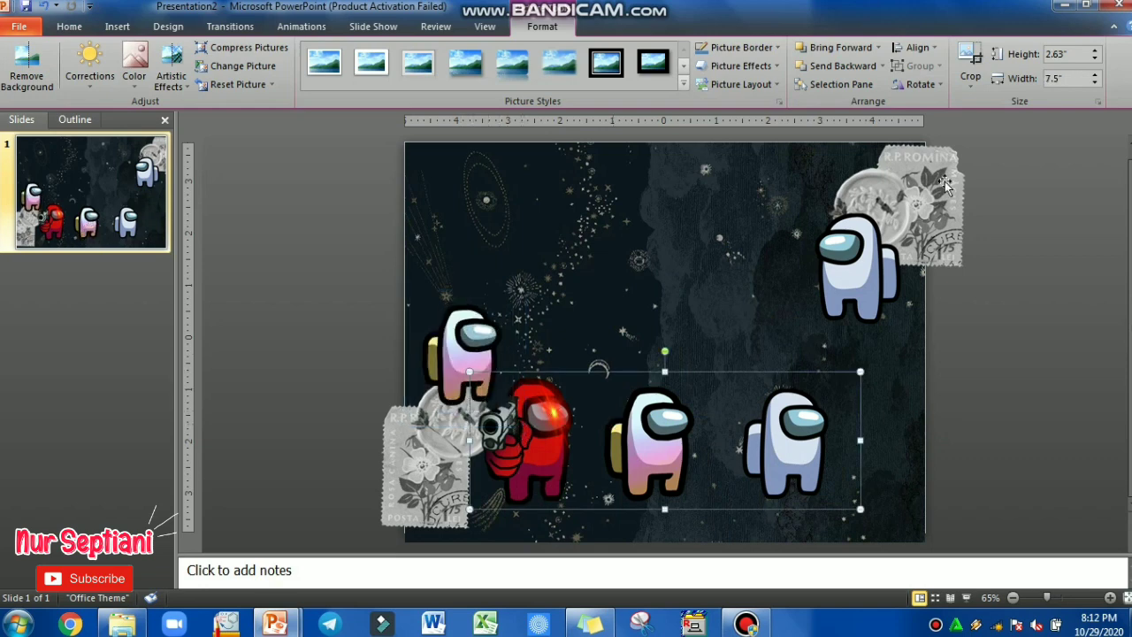
pyautogui.click(970, 60)
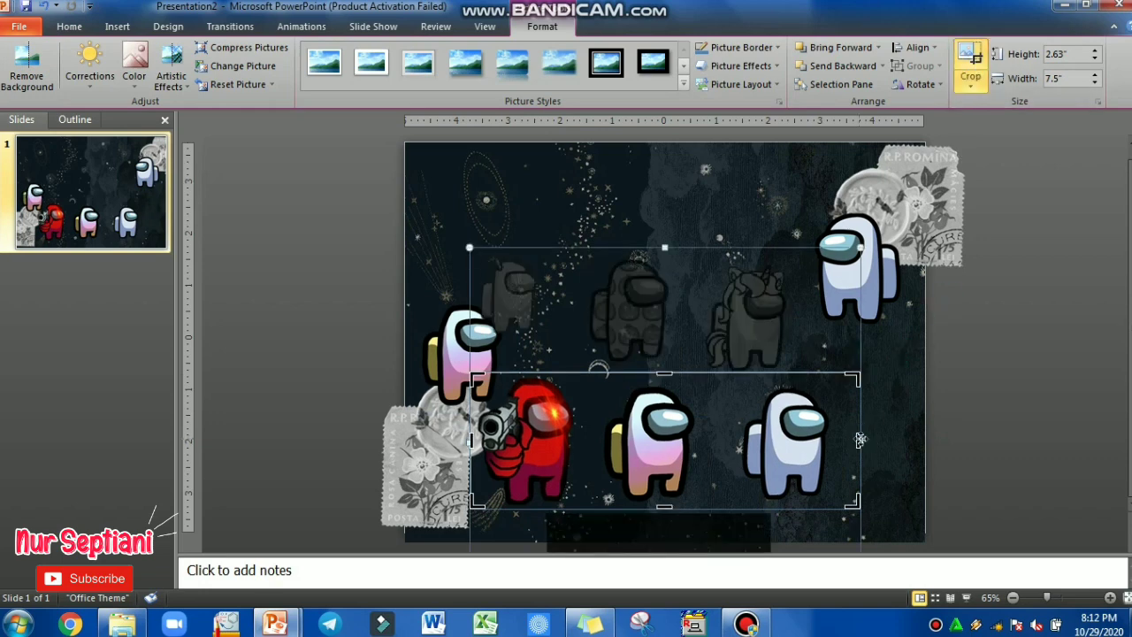
pyautogui.moveTo(859, 441); pyautogui.dragTo(584, 460)
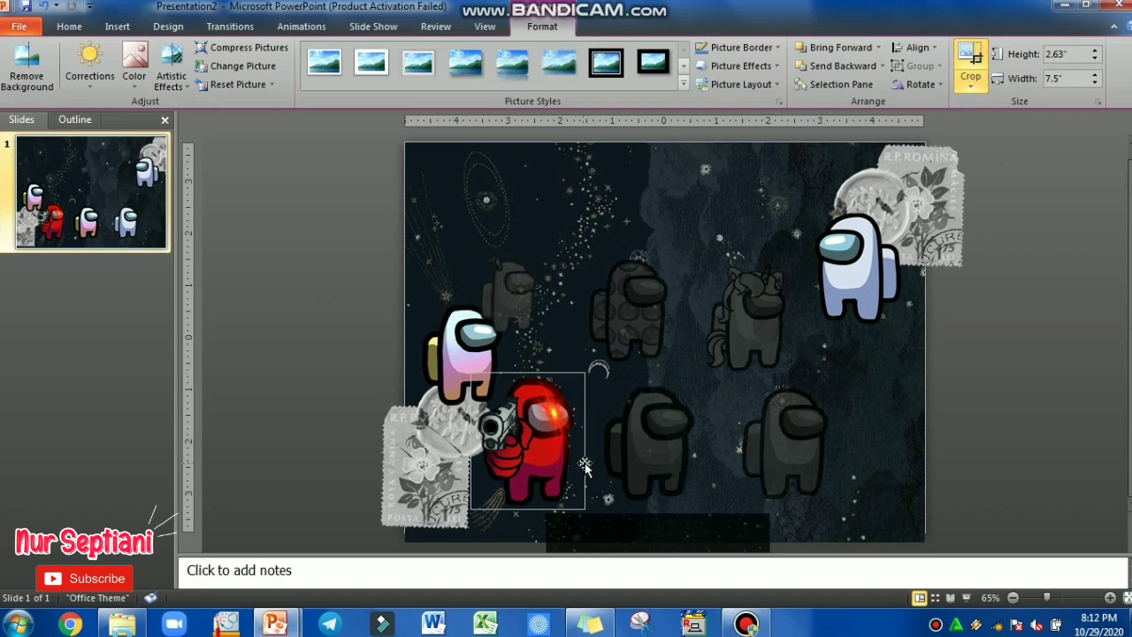
pyautogui.click(292, 379)
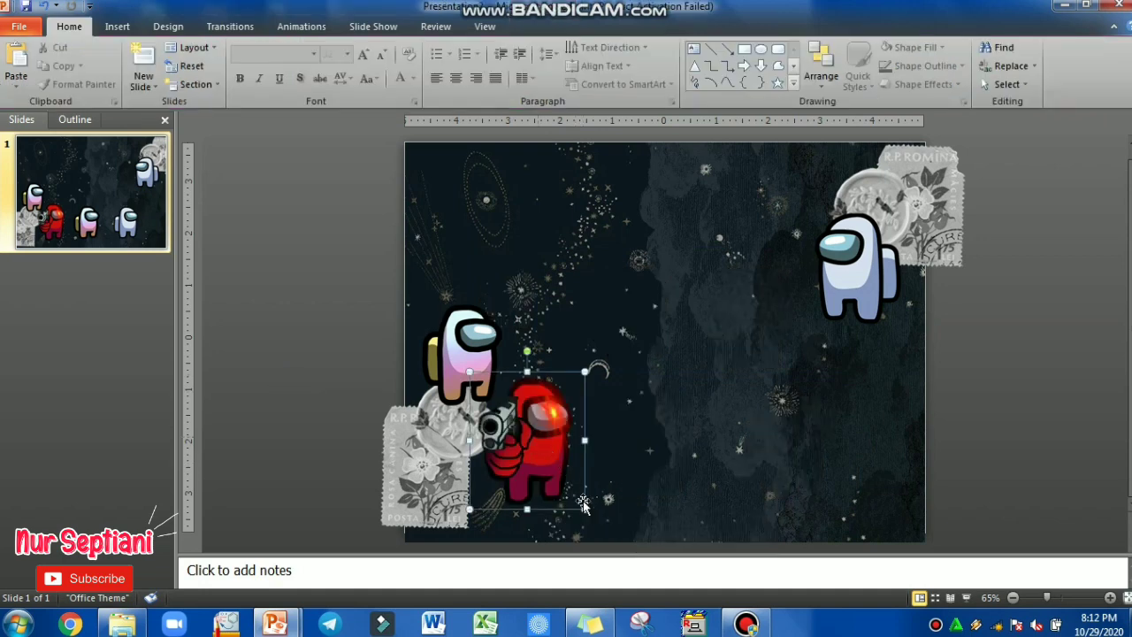
# Step: Shrink the red crewmate to 1.69" by 1.42" and nudge it below the pink one
pyautogui.click(549, 451)
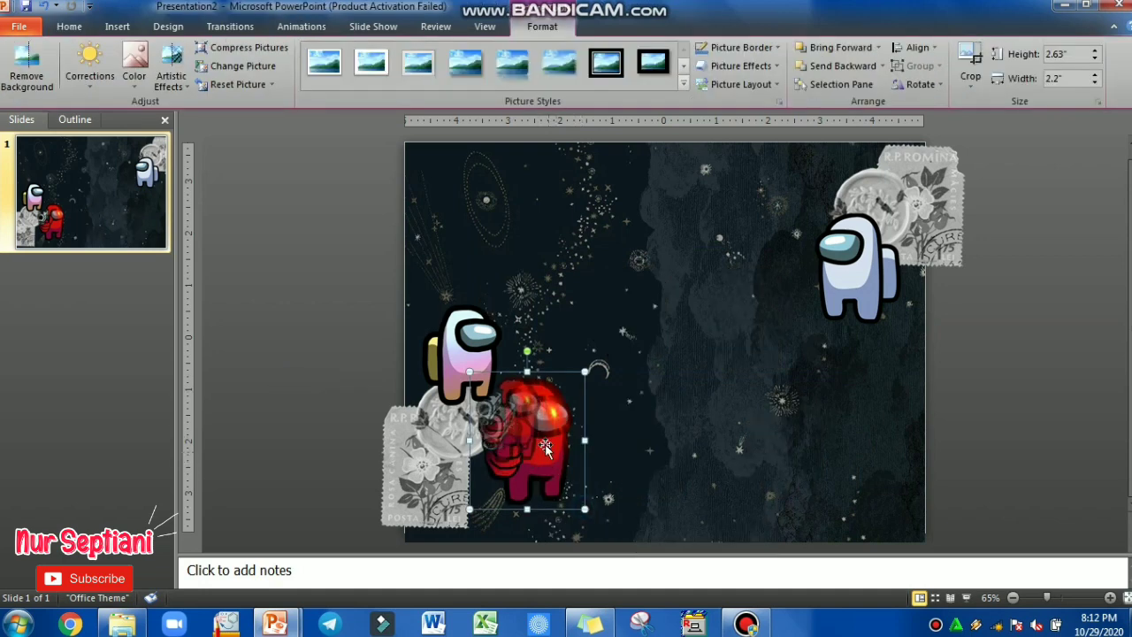
pyautogui.moveTo(584, 510); pyautogui.dragTo(544, 460)
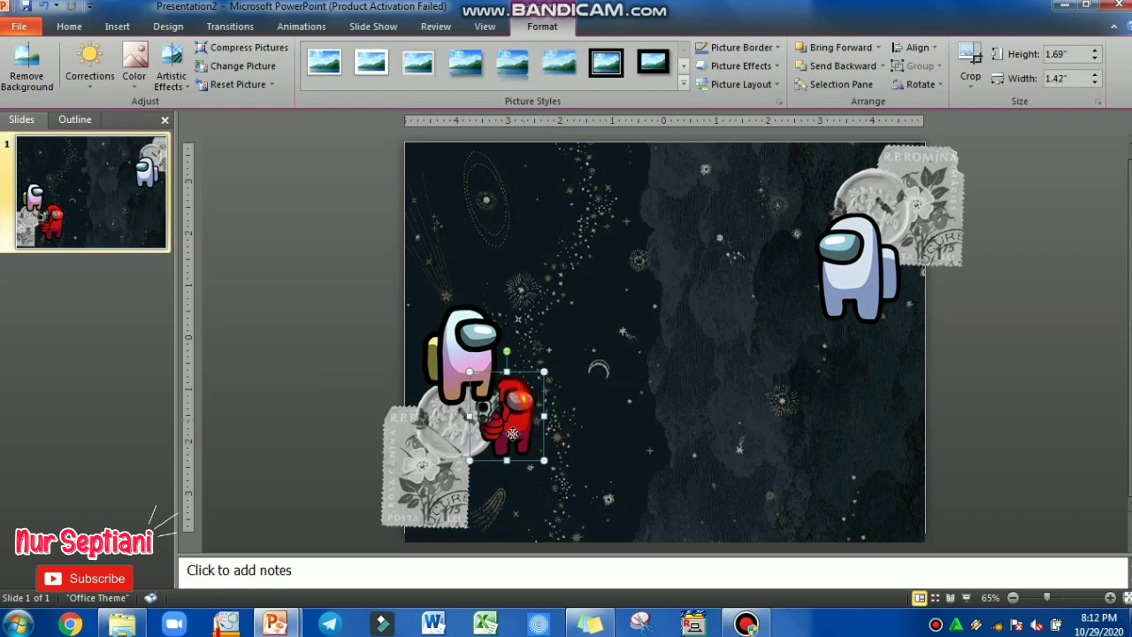
pyautogui.press('Left')
pyautogui.press('Left')
pyautogui.press('Left')
pyautogui.press('Down')
pyautogui.press('Down')
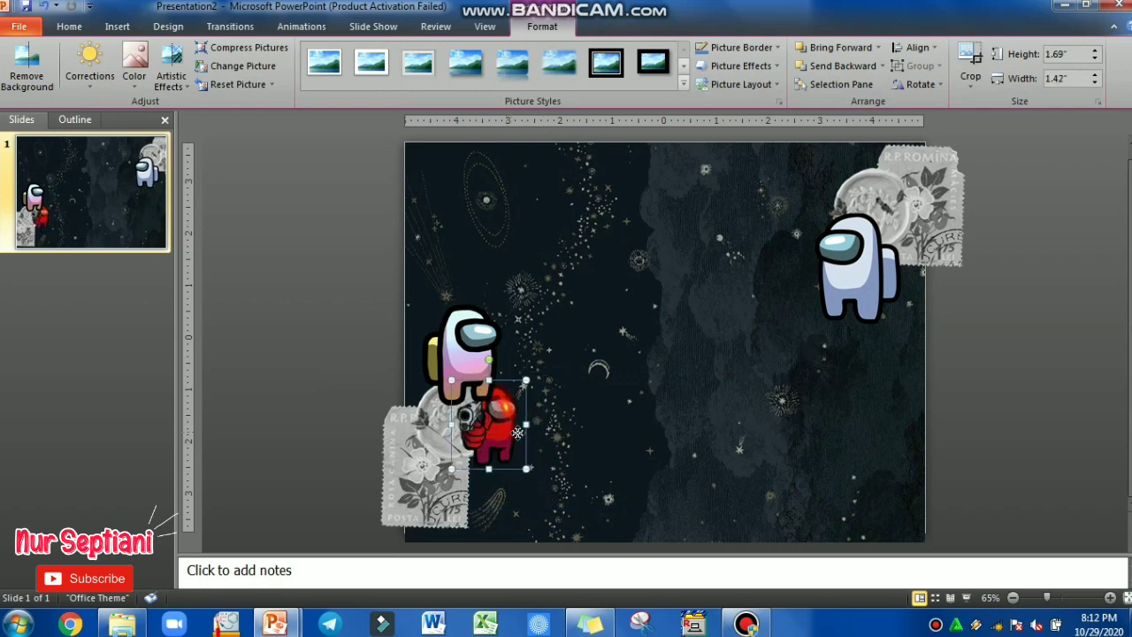
pyautogui.press('Right')
pyautogui.press('Right')
pyautogui.press('Right')
# Step: Copy the pink crewmate toward the upper middle and duplicate the large white crewmate
pyautogui.click(949, 424)
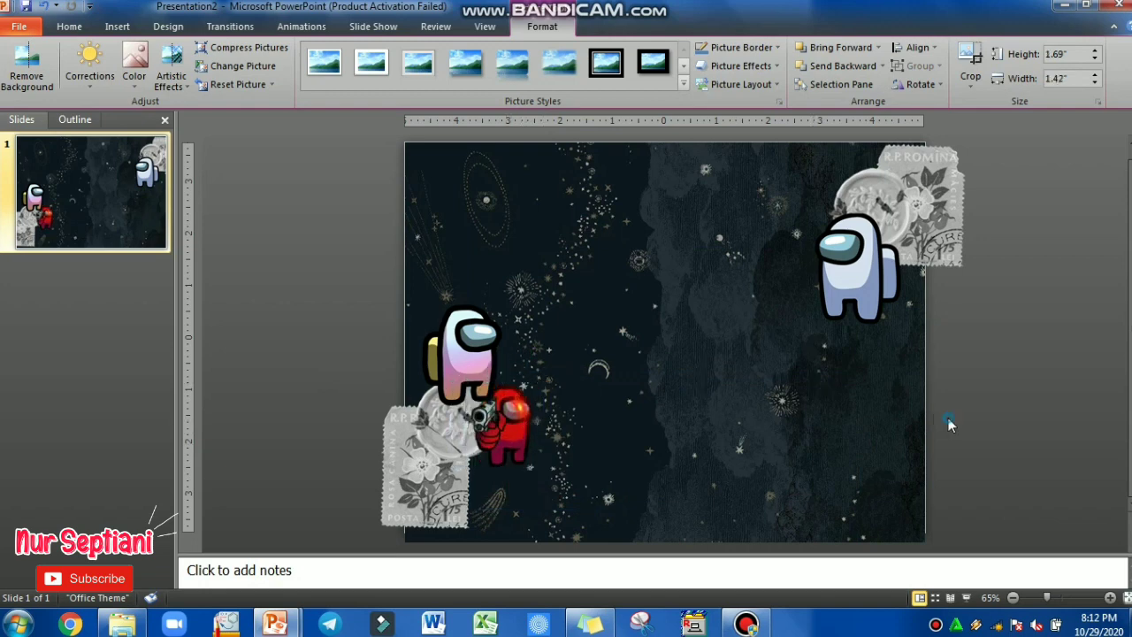
pyautogui.click(487, 343)
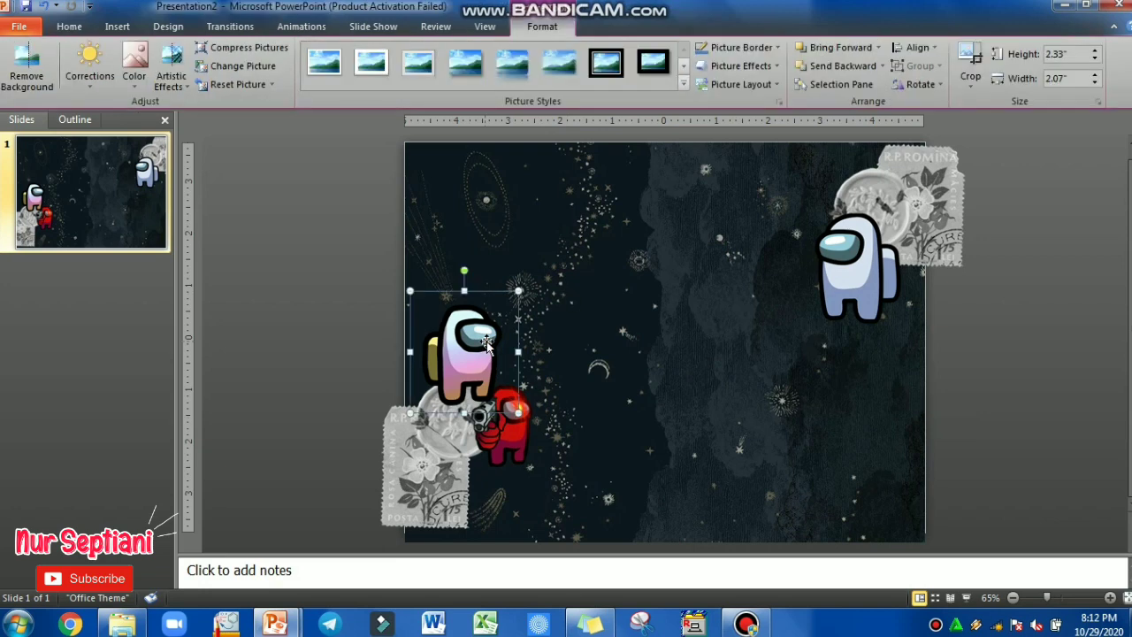
pyautogui.click(559, 310)
pyautogui.moveTo(561, 314); pyautogui.dragTo(558, 307)
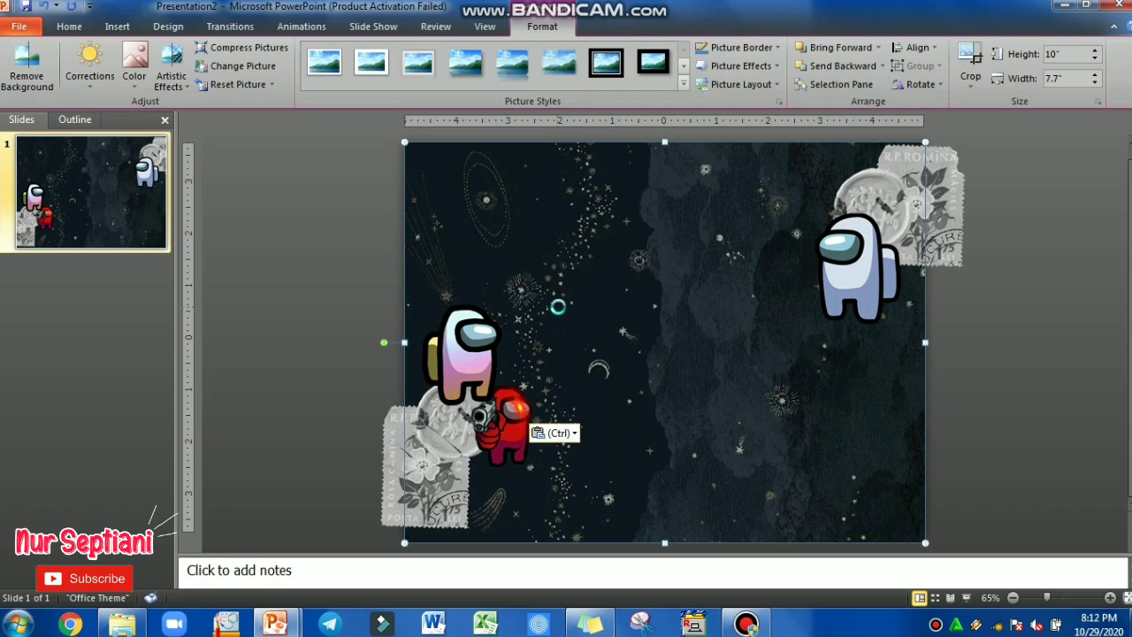
pyautogui.press('Tab')
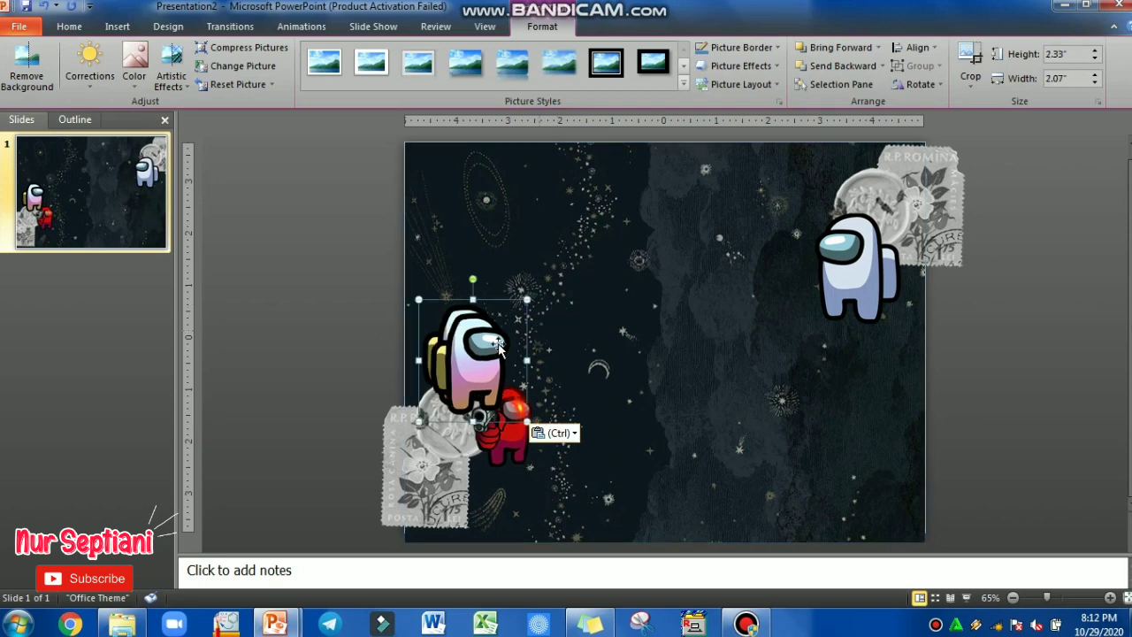
pyautogui.moveTo(499, 347)
pyautogui.mouseDown()
pyautogui.moveTo(614, 287)
pyautogui.moveTo(601, 302)
pyautogui.moveTo(586, 288)
pyautogui.mouseUp()
pyautogui.click(831, 287)
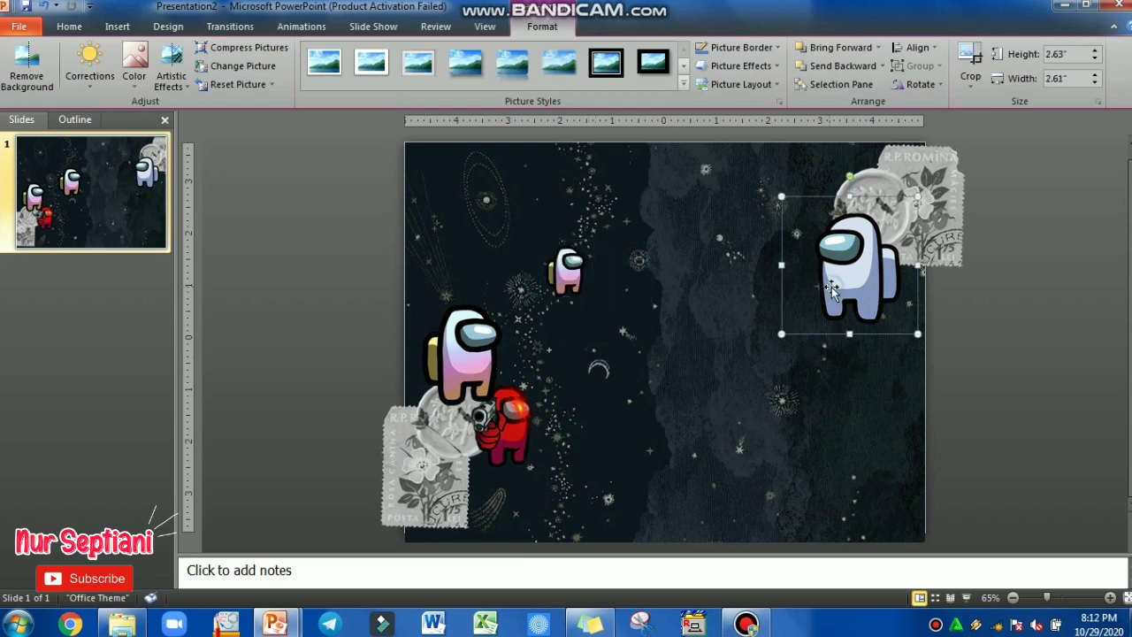
pyautogui.moveTo(835, 292); pyautogui.dragTo(840, 295)
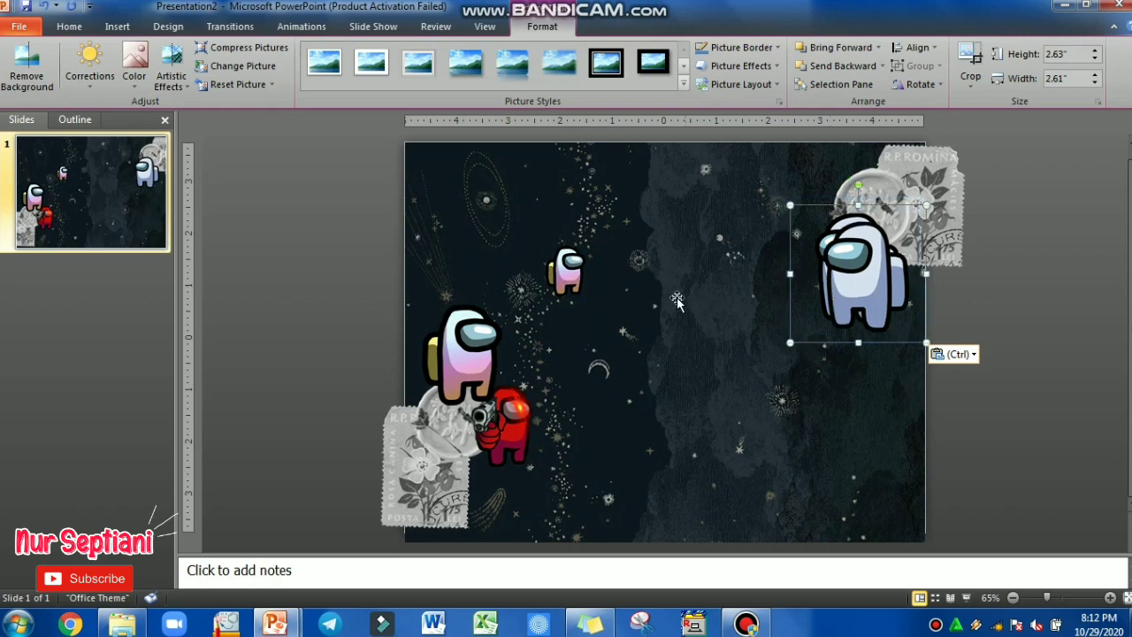
# Step: Tilt the small pink crewmate at top-left and paste an upright copy in the upper middle
pyautogui.click(573, 270)
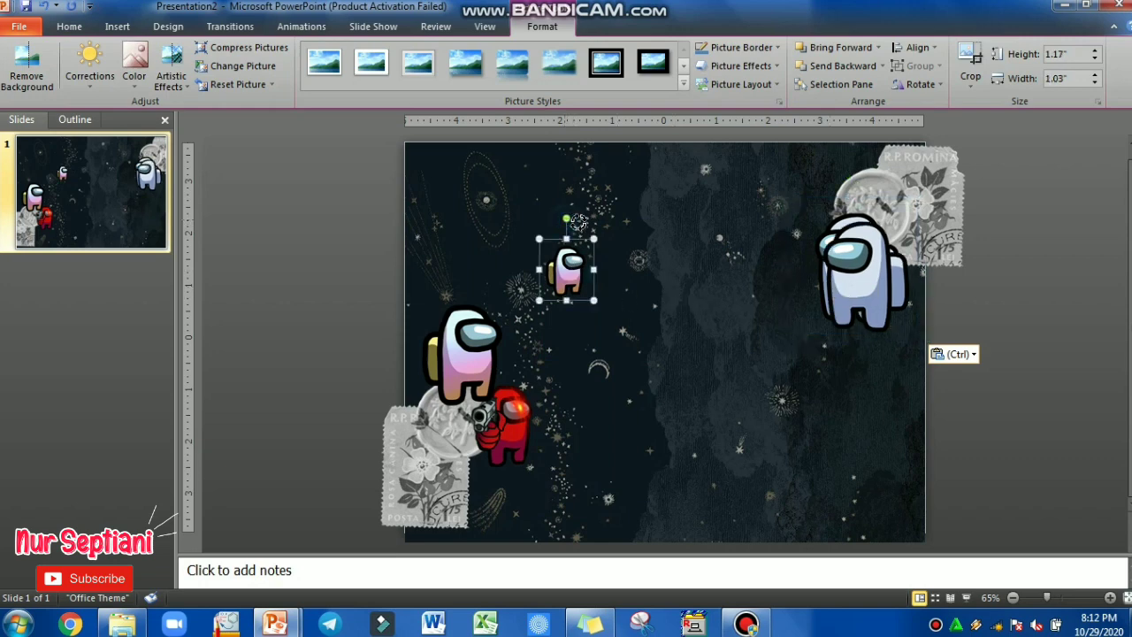
pyautogui.hotkey('alt', 'Right')
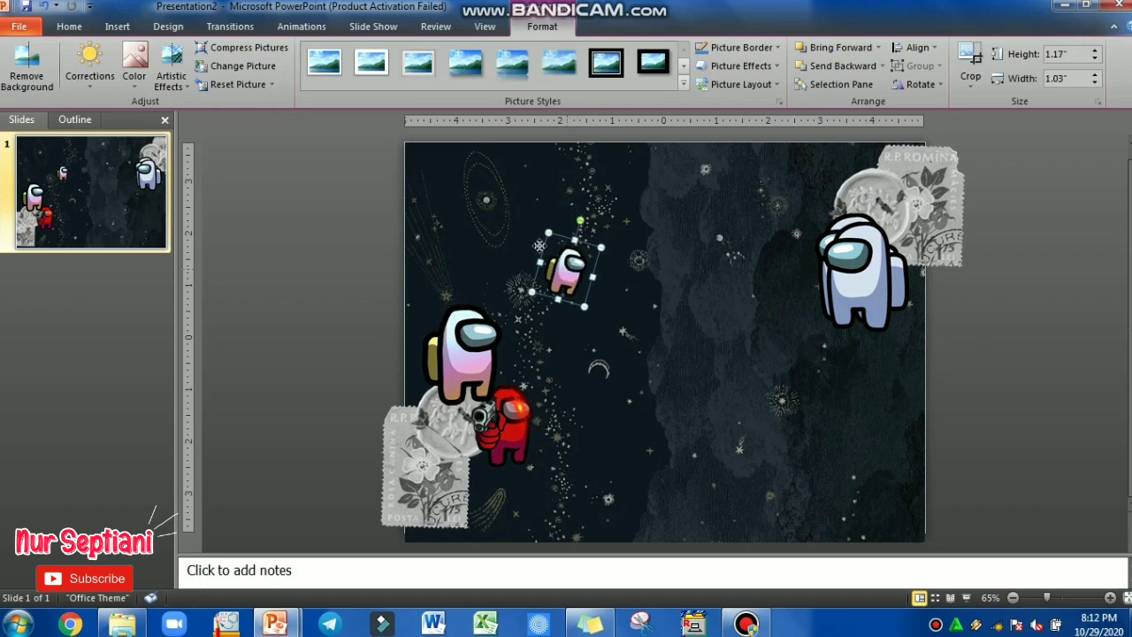
pyautogui.moveTo(490, 199); pyautogui.dragTo(491, 200)
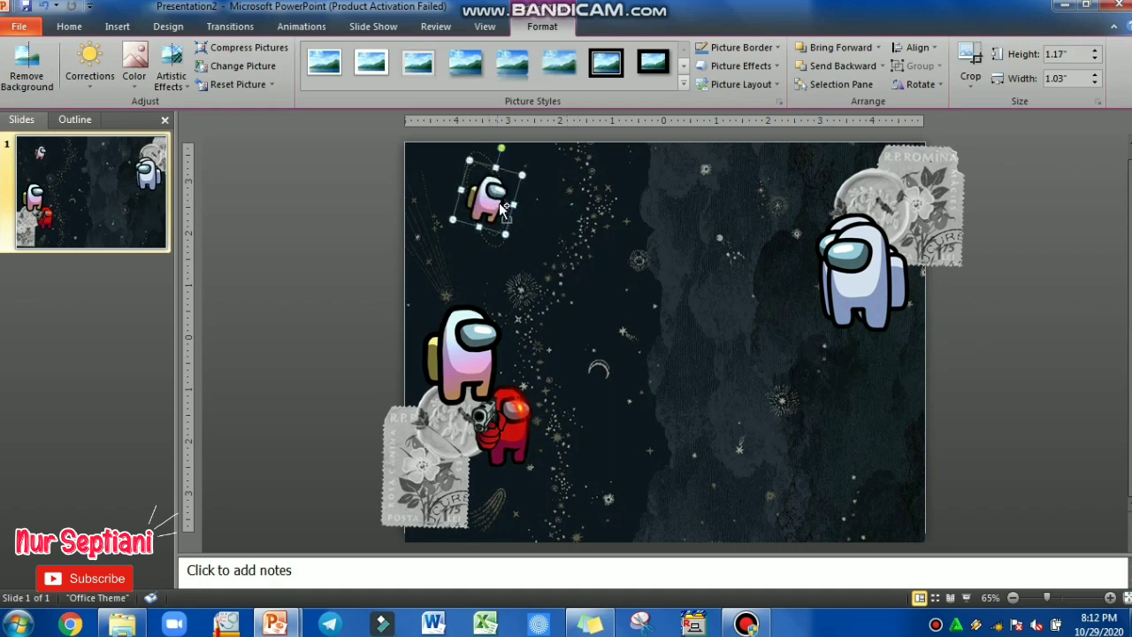
pyautogui.hotkey('ctrl', 'v')
pyautogui.moveTo(507, 206); pyautogui.dragTo(508, 232)
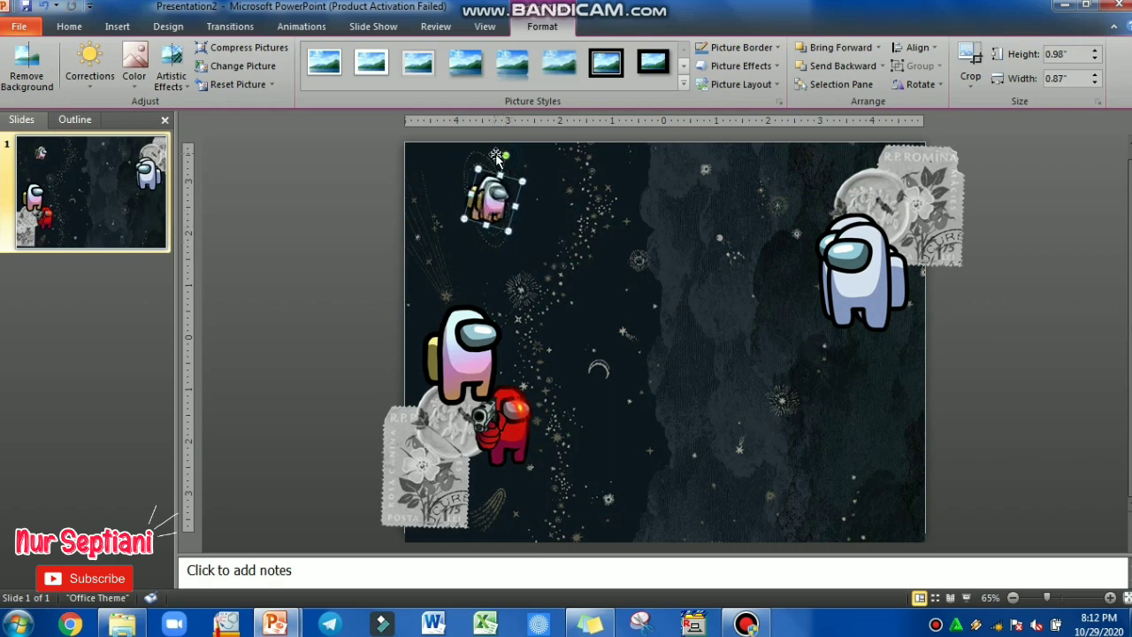
pyautogui.moveTo(497, 154); pyautogui.dragTo(492, 152)
pyautogui.moveTo(496, 200); pyautogui.dragTo(668, 228)
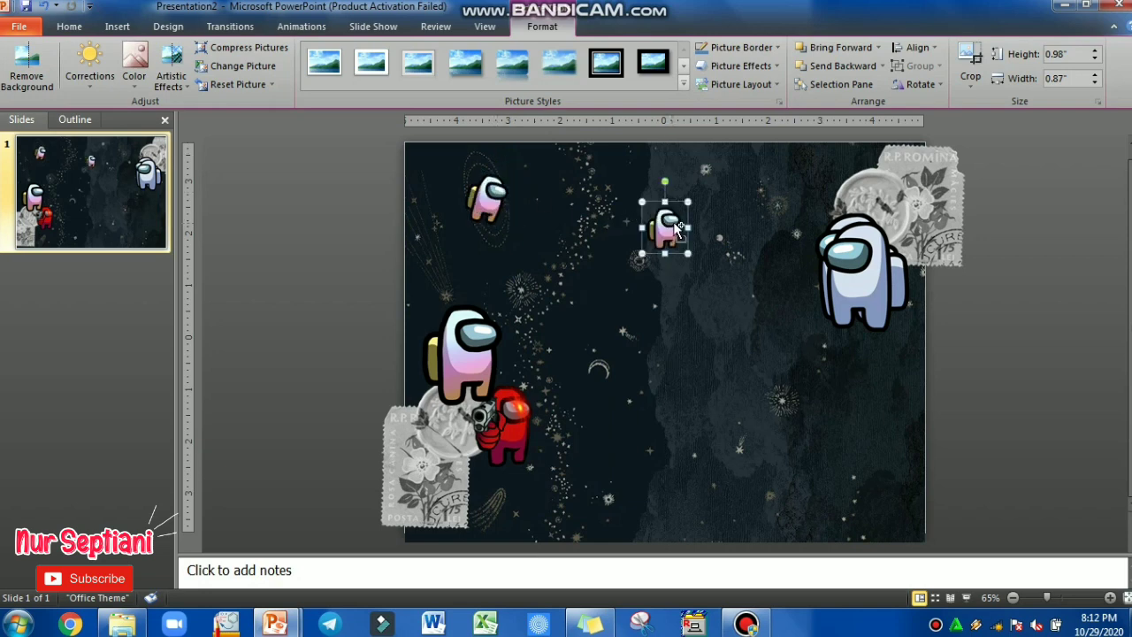
# Step: Paste another small pink crewmate, flip it horizontally, and place it near the right edge
pyautogui.hotkey('ctrl', 'v')
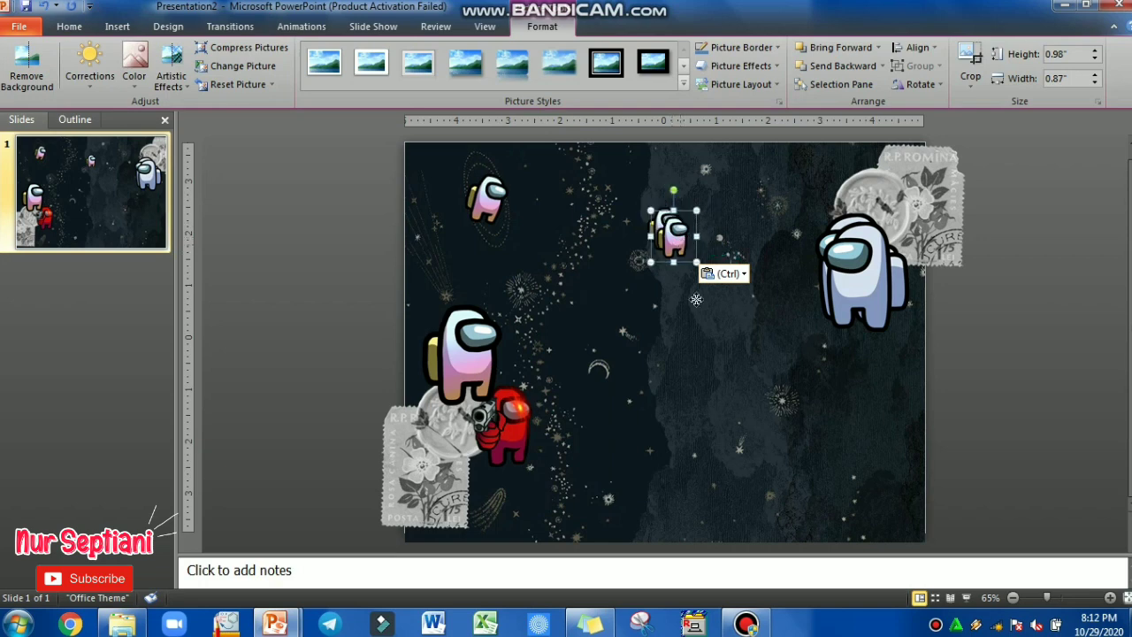
pyautogui.moveTo(676, 237); pyautogui.dragTo(693, 293)
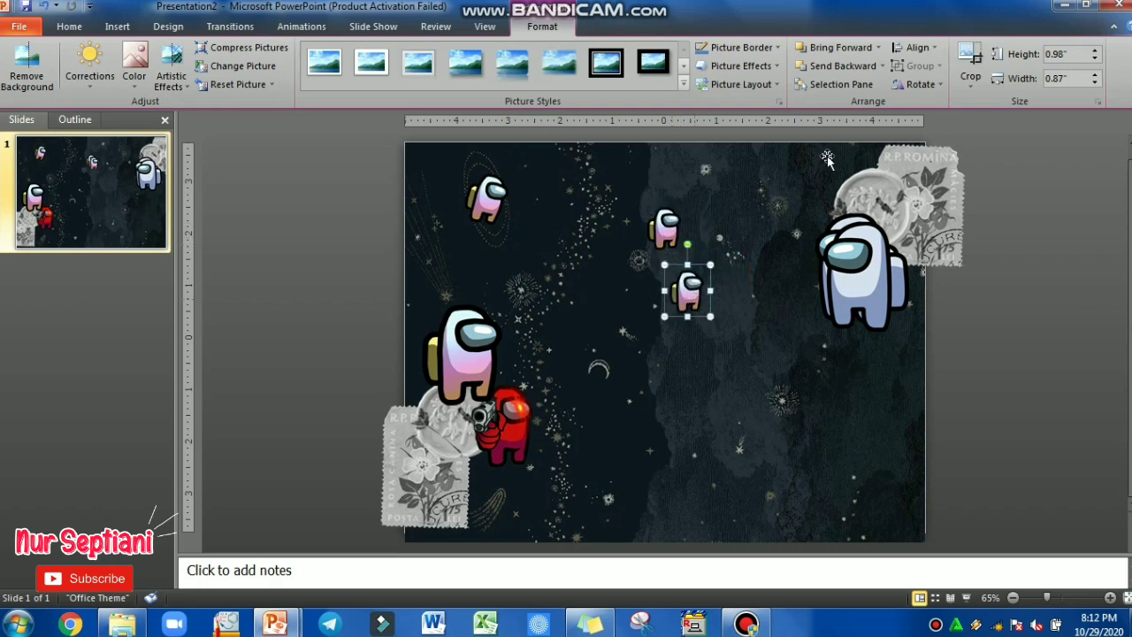
pyautogui.click(928, 90)
pyautogui.click(924, 165)
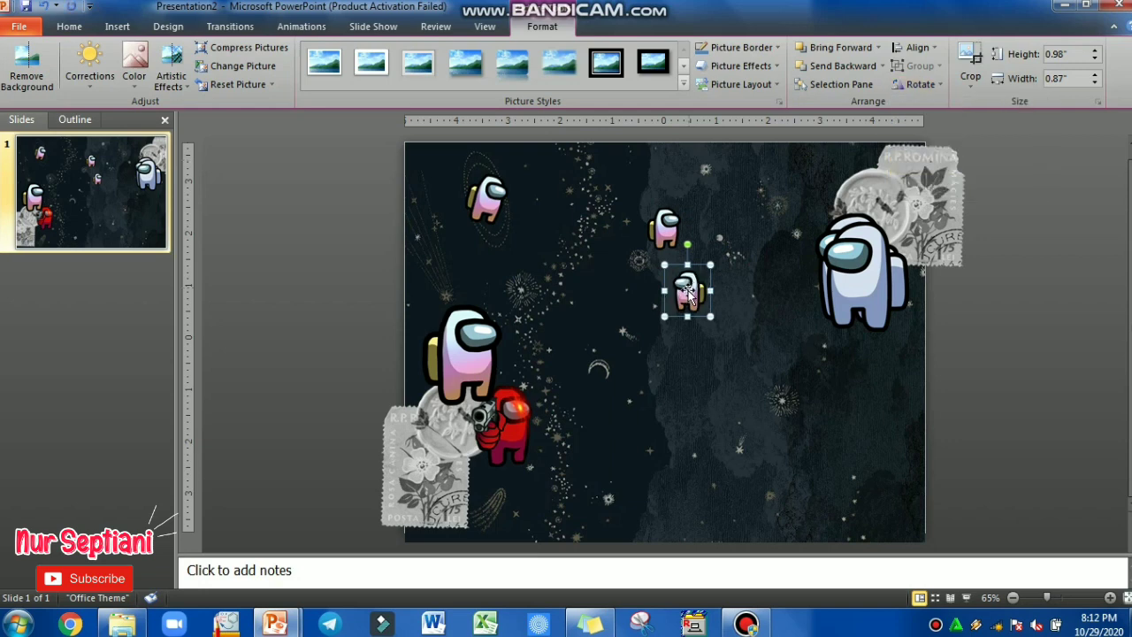
pyautogui.moveTo(688, 292); pyautogui.dragTo(880, 386)
pyautogui.moveTo(856, 315); pyautogui.dragTo(781, 337)
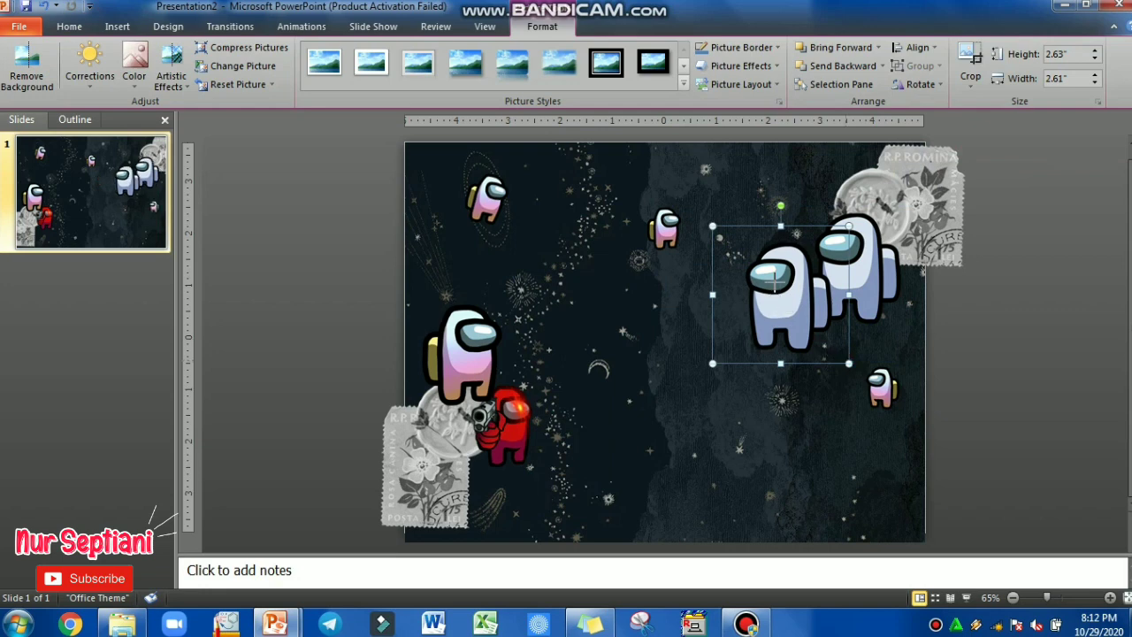
# Step: Paste a small white crewmate copy at the bottom centre and tilt it clockwise
pyautogui.moveTo(773, 281); pyautogui.dragTo(757, 269)
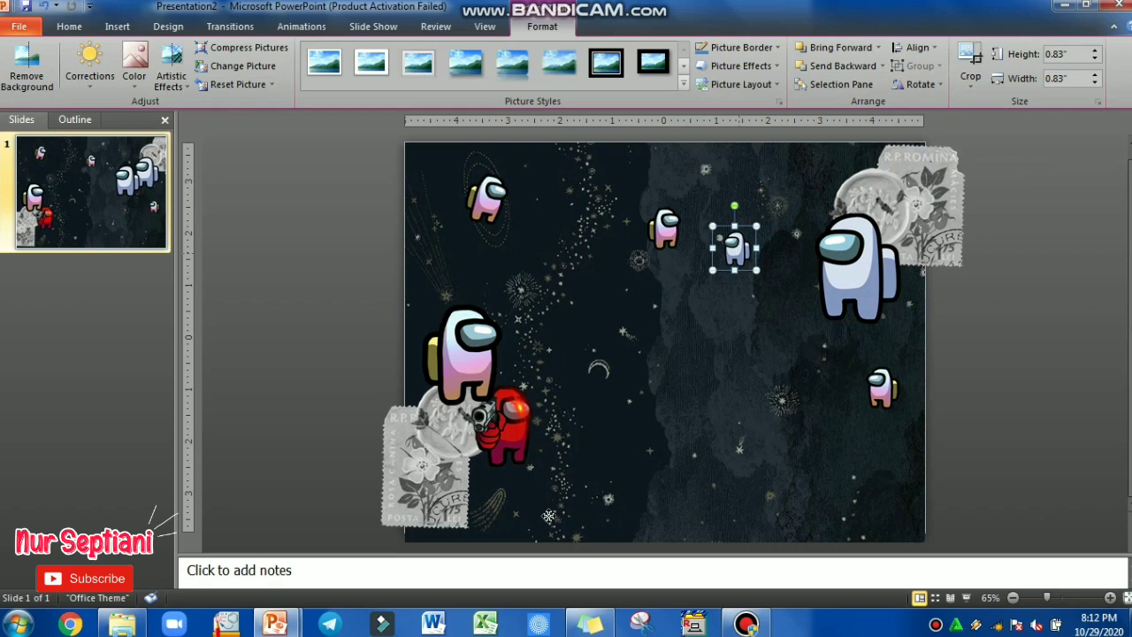
pyautogui.moveTo(549, 516); pyautogui.dragTo(548, 515)
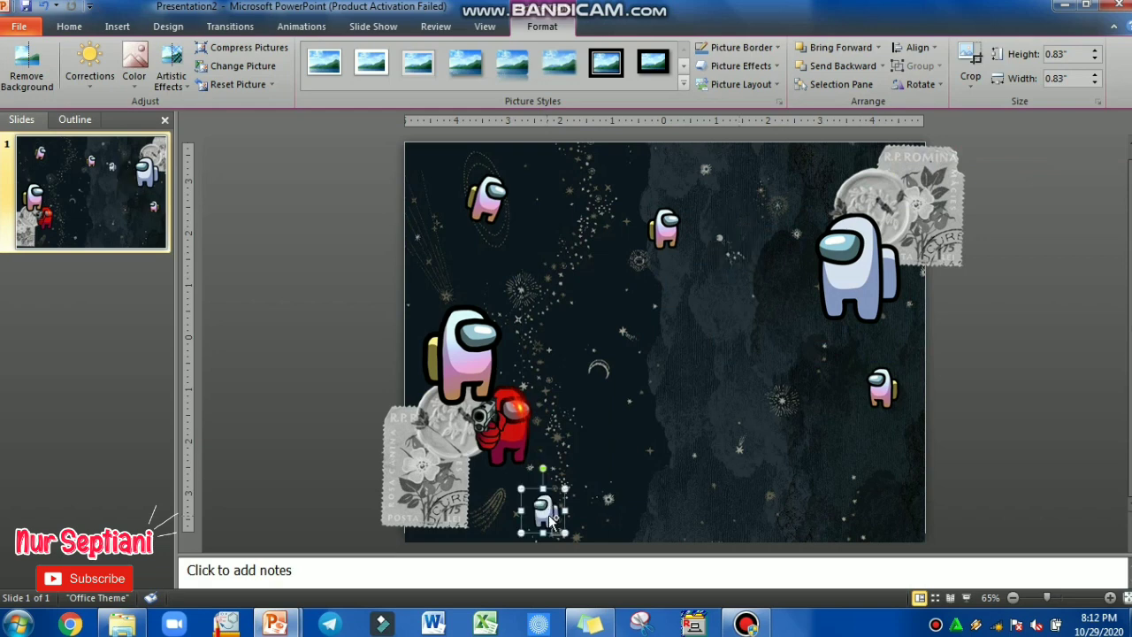
pyautogui.hotkey('ctrl', 'v')
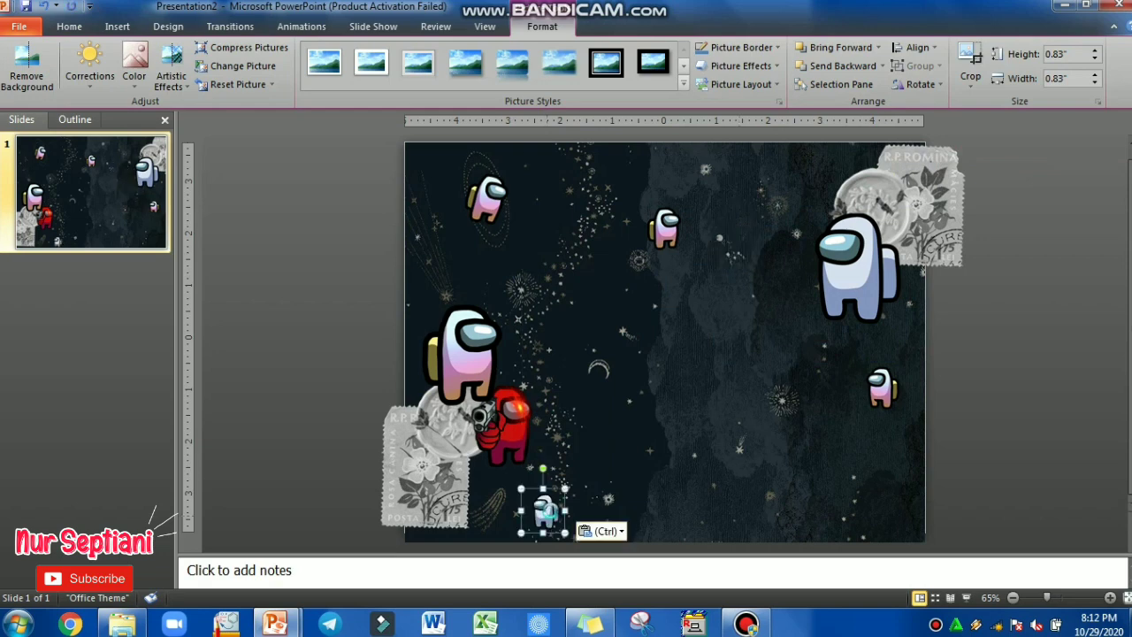
pyautogui.moveTo(543, 511); pyautogui.dragTo(551, 520)
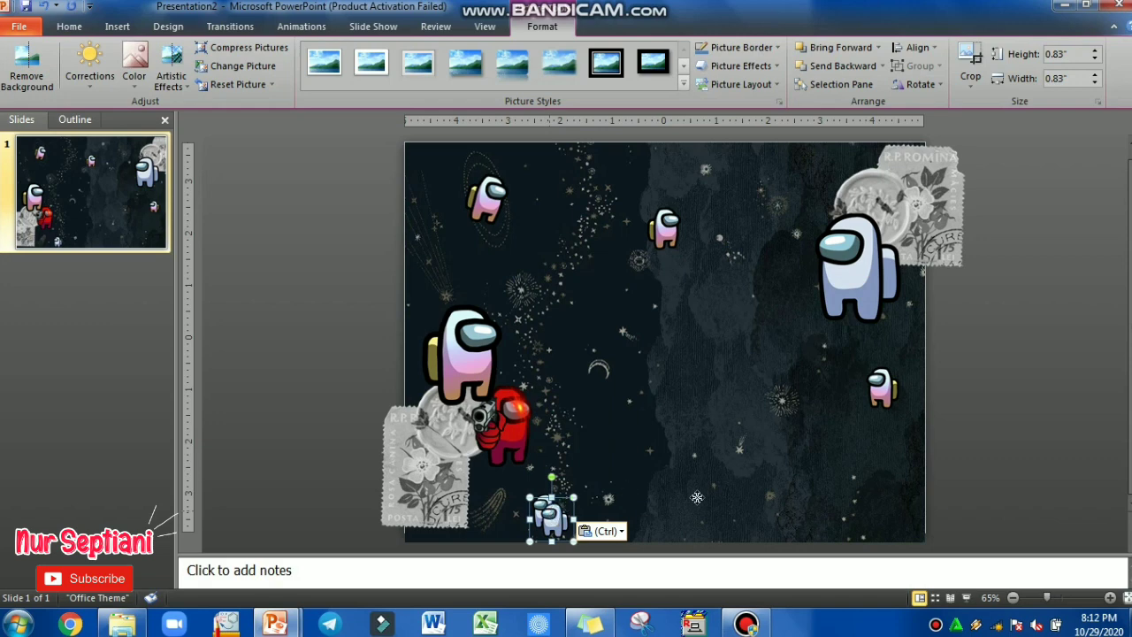
pyautogui.moveTo(697, 497); pyautogui.dragTo(697, 497)
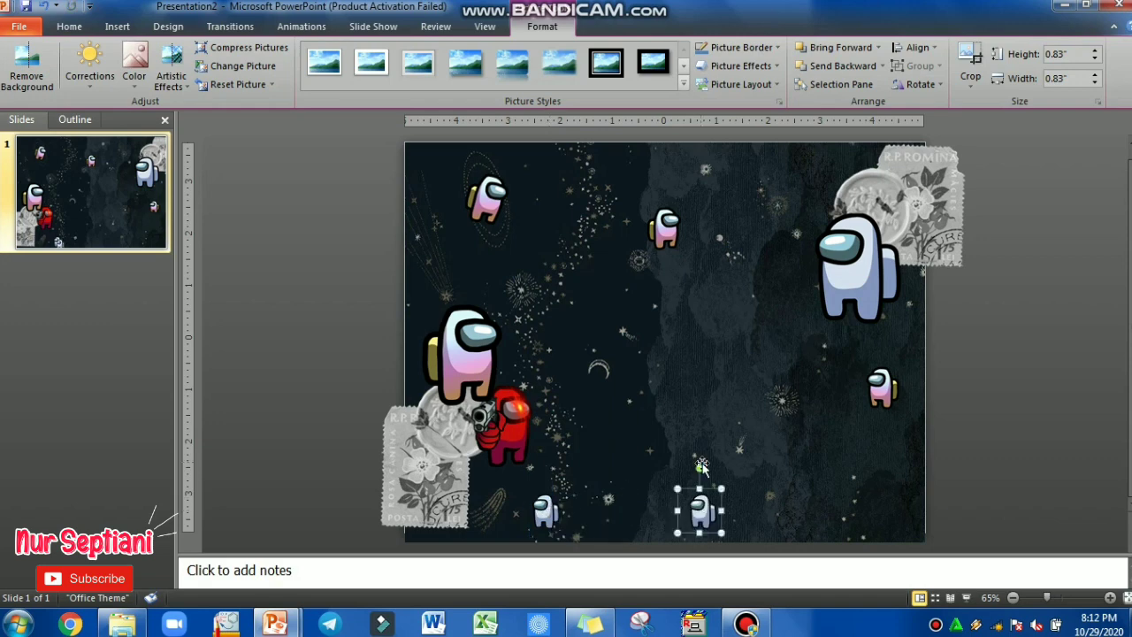
pyautogui.click(701, 469)
pyautogui.click(701, 504)
pyautogui.moveTo(700, 468); pyautogui.dragTo(723, 475)
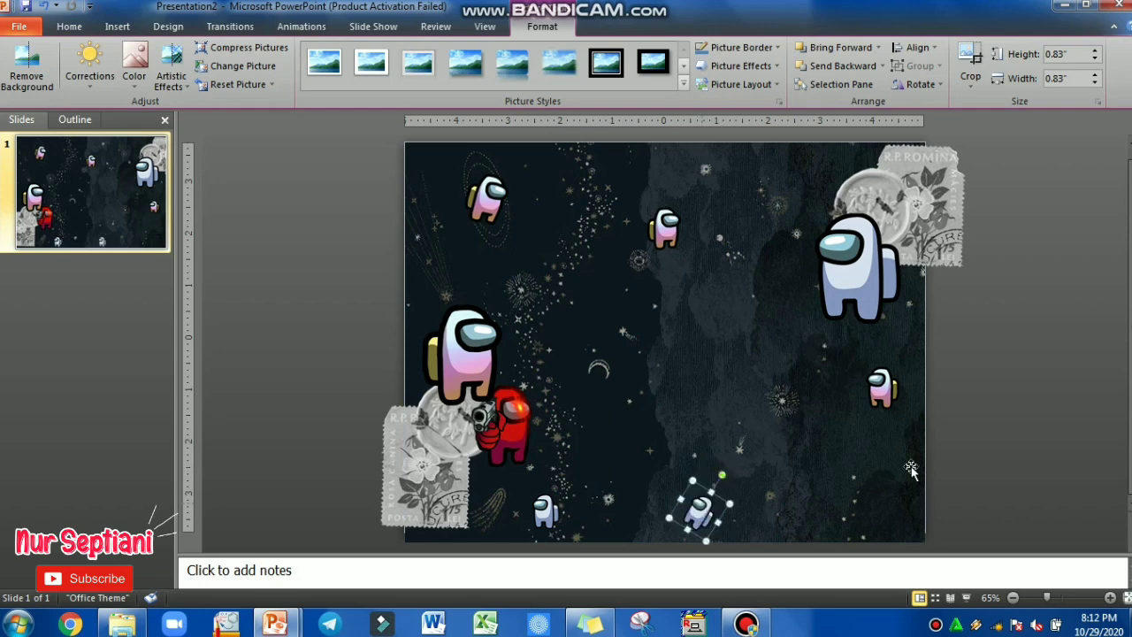
pyautogui.click(943, 475)
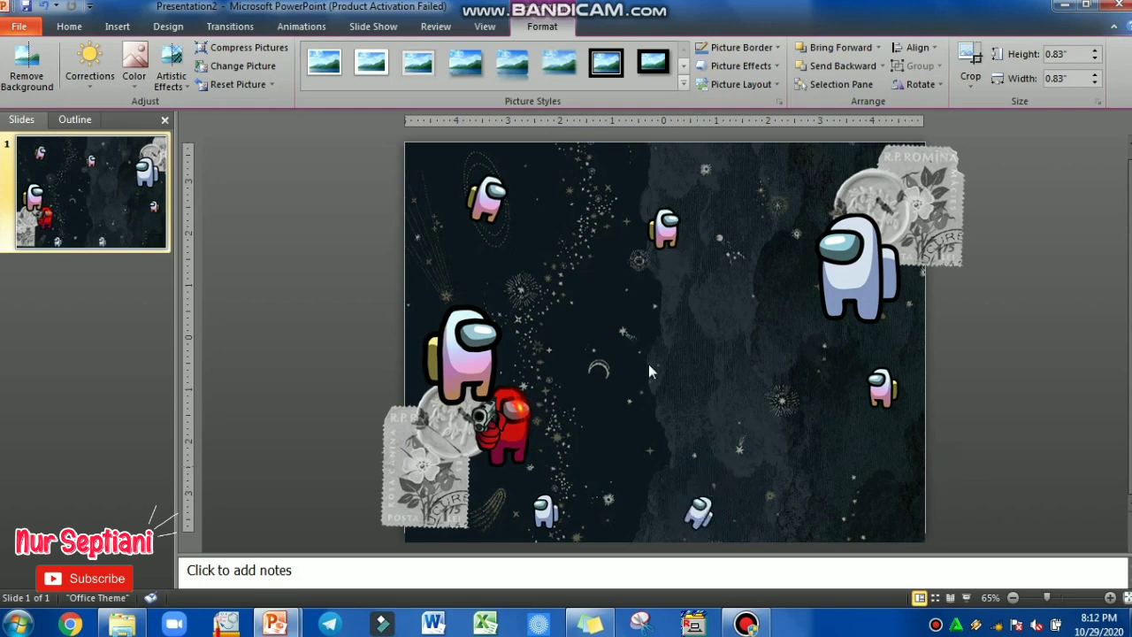
# Step: Move the mirrored pink crewmate to bottom right and paste another white crewmate on the right side
pyautogui.click(703, 513)
pyautogui.moveTo(874, 401); pyautogui.dragTo(863, 498)
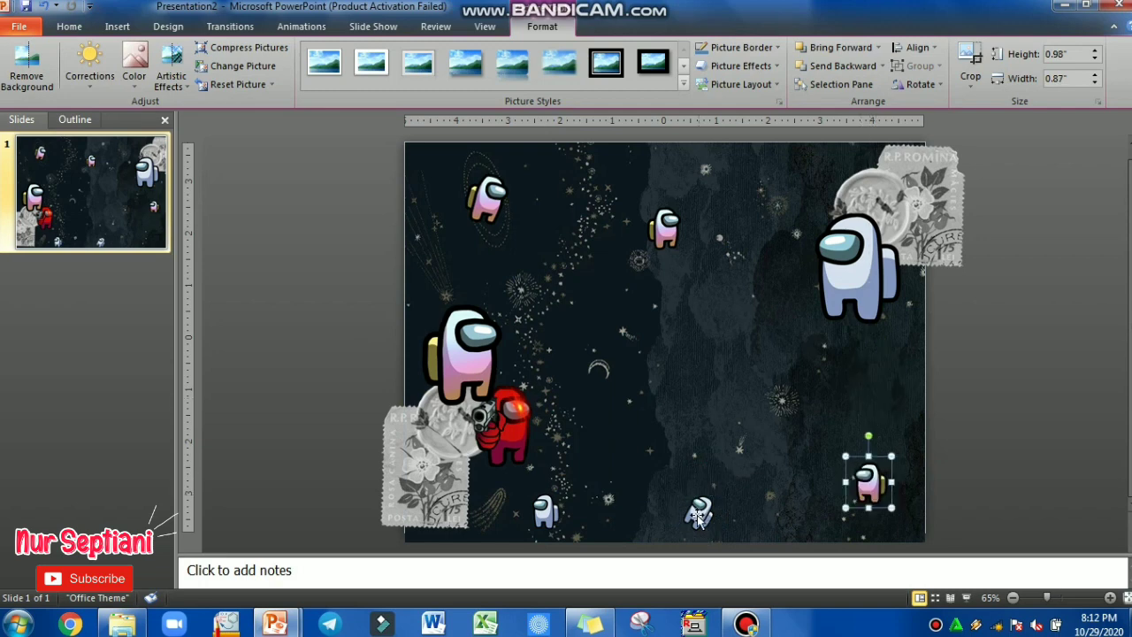
pyautogui.click(697, 513)
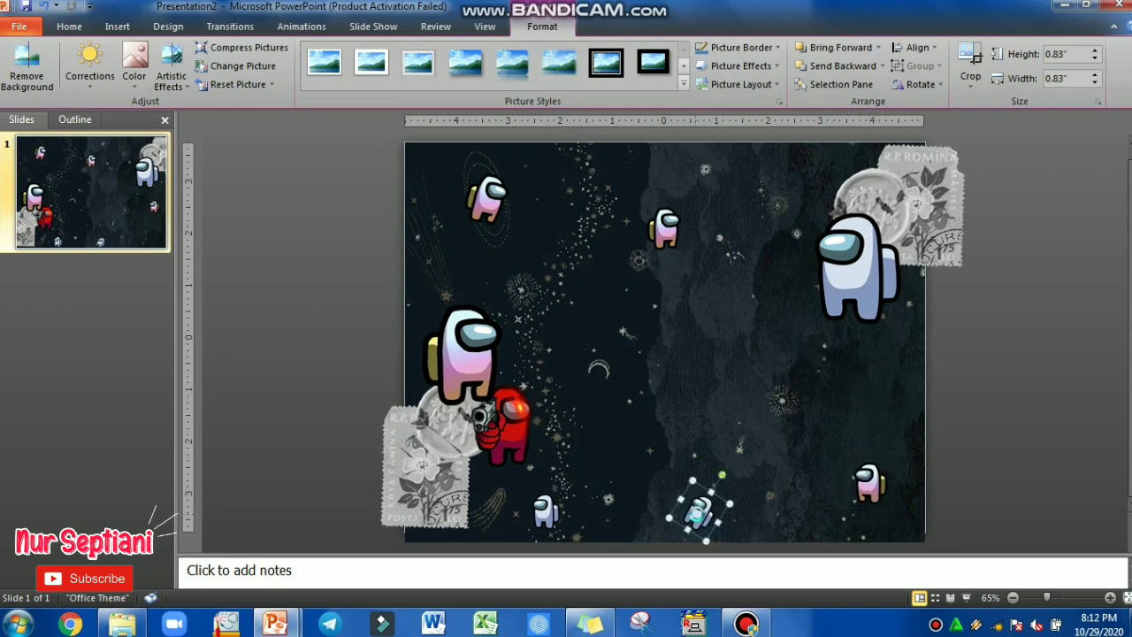
pyautogui.hotkey('ctrl', 'v')
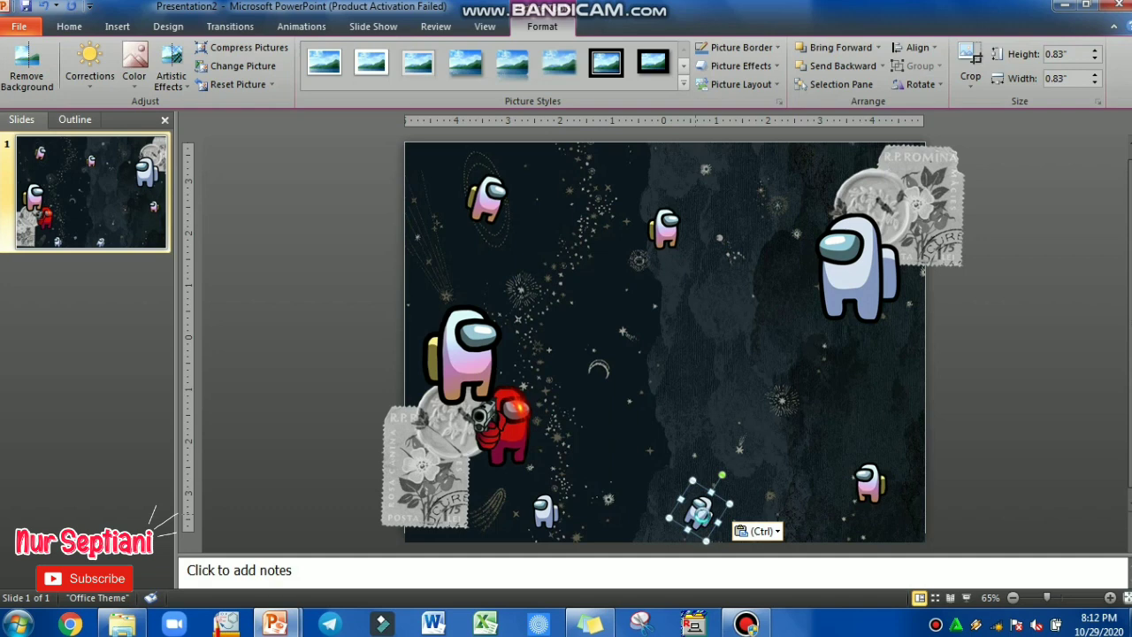
pyautogui.moveTo(699, 511); pyautogui.dragTo(707, 518)
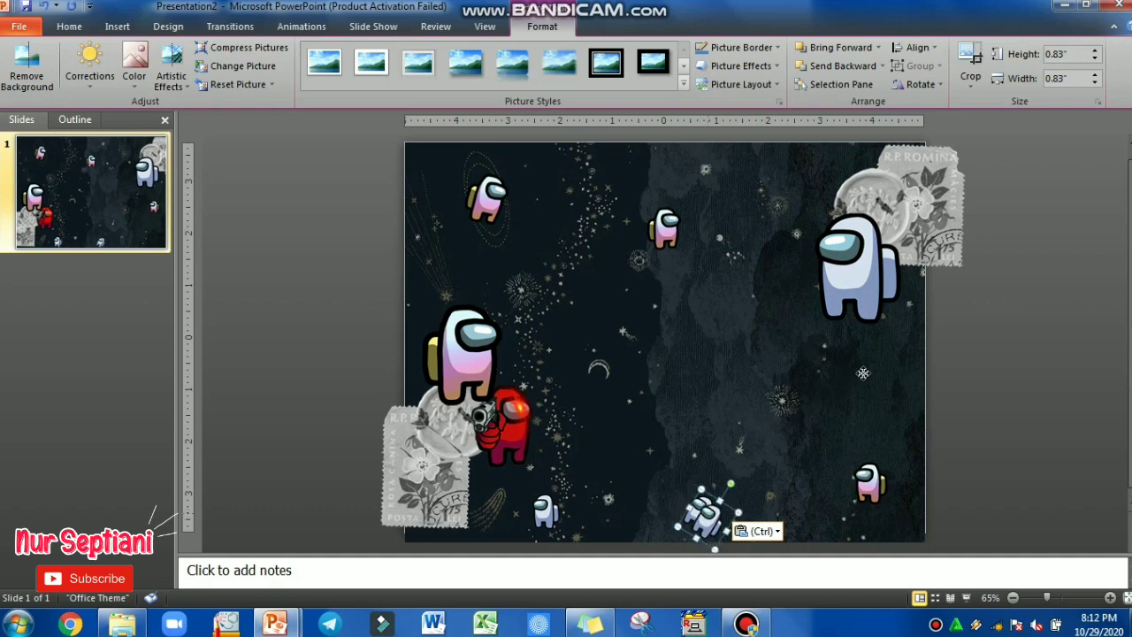
pyautogui.moveTo(864, 373); pyautogui.dragTo(864, 375)
# Step: Insert a text box near the slide centre reading 'Judul Among' and select its text
pyautogui.click(985, 375)
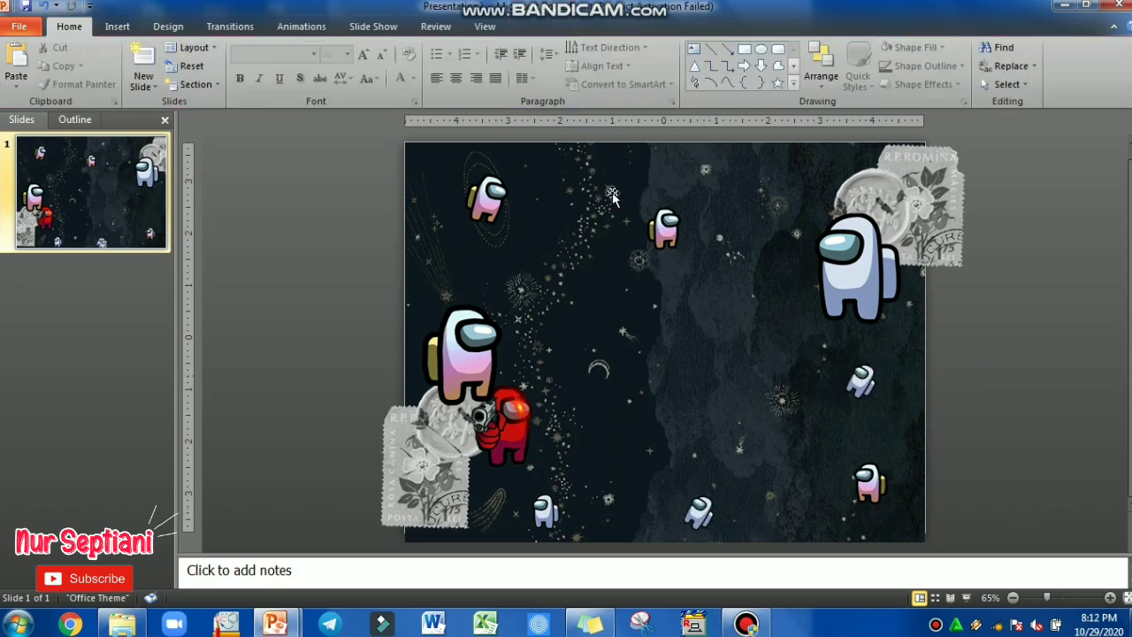
pyautogui.click(116, 27)
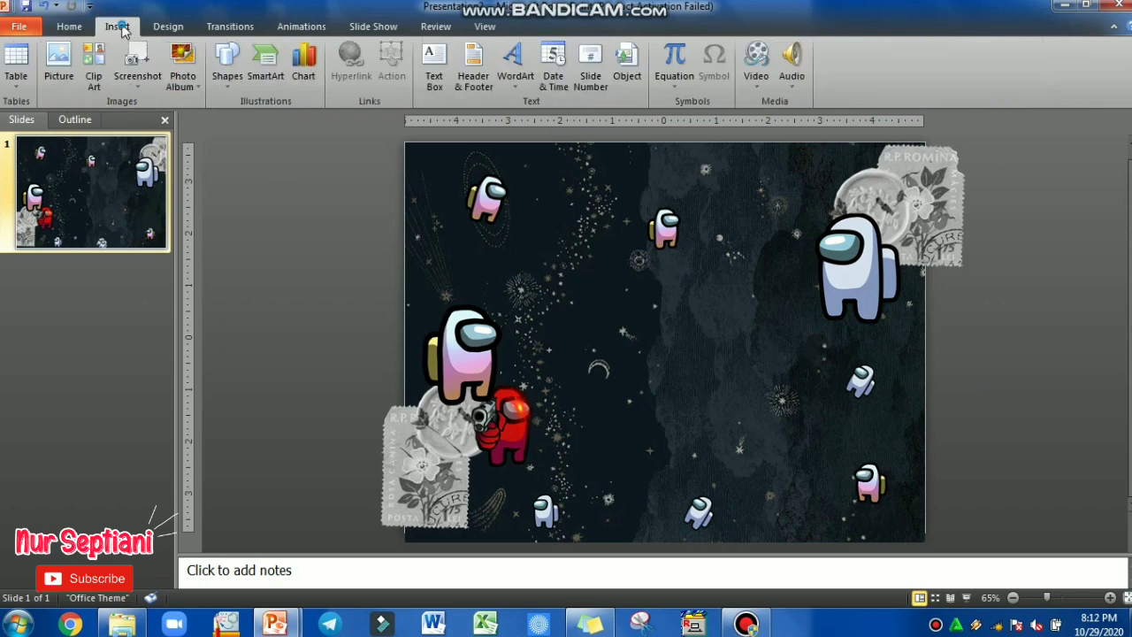
pyautogui.click(434, 78)
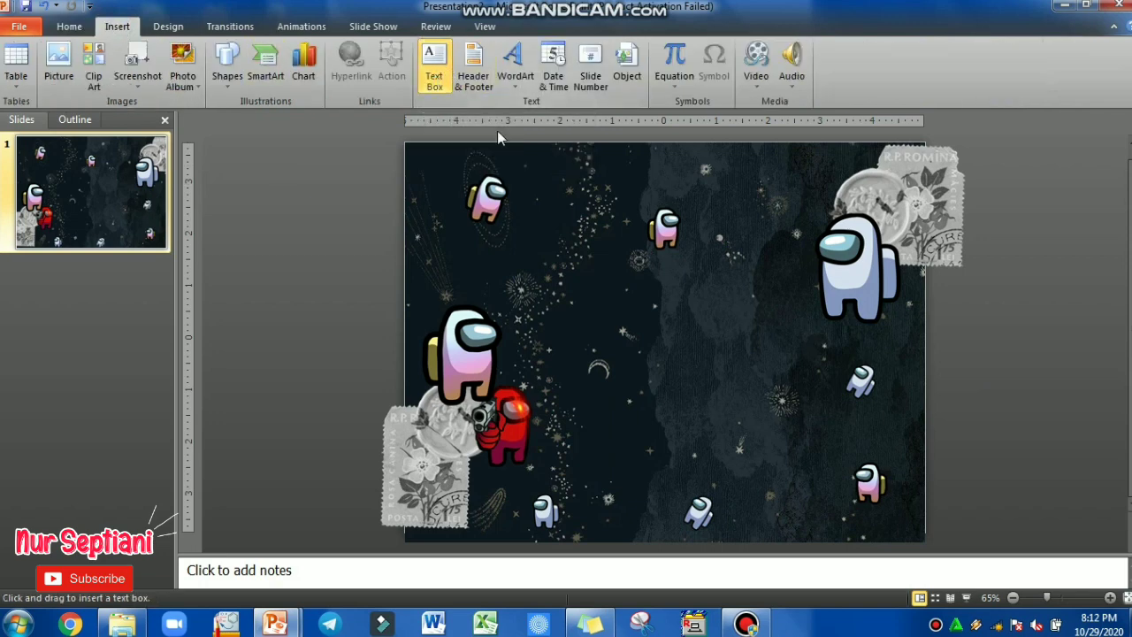
pyautogui.click(578, 327)
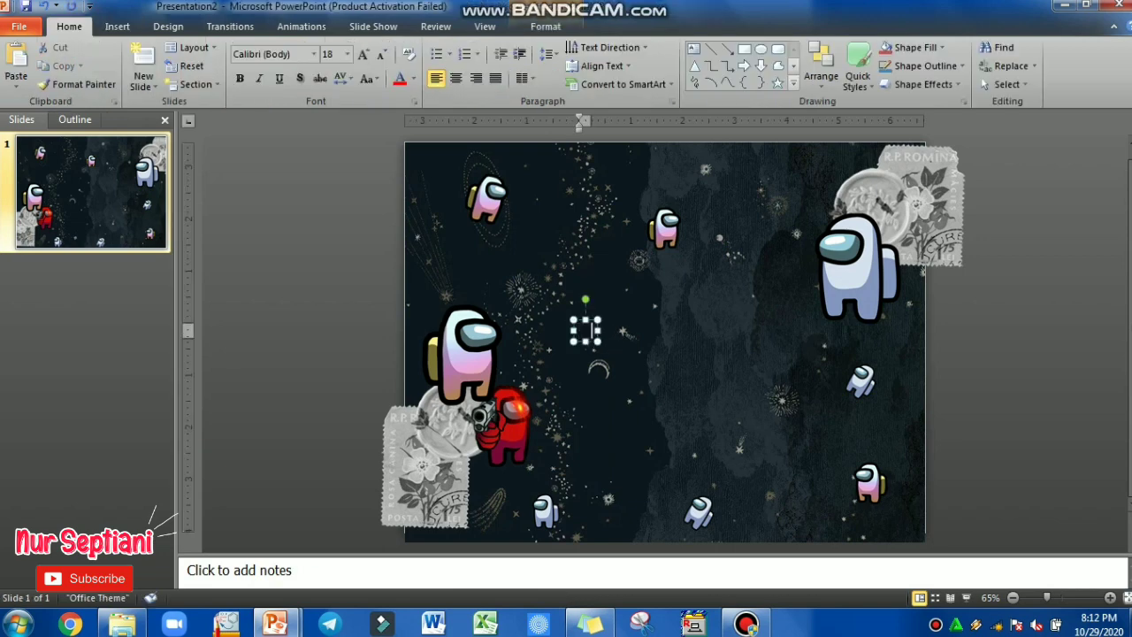
pyautogui.write('Judul')
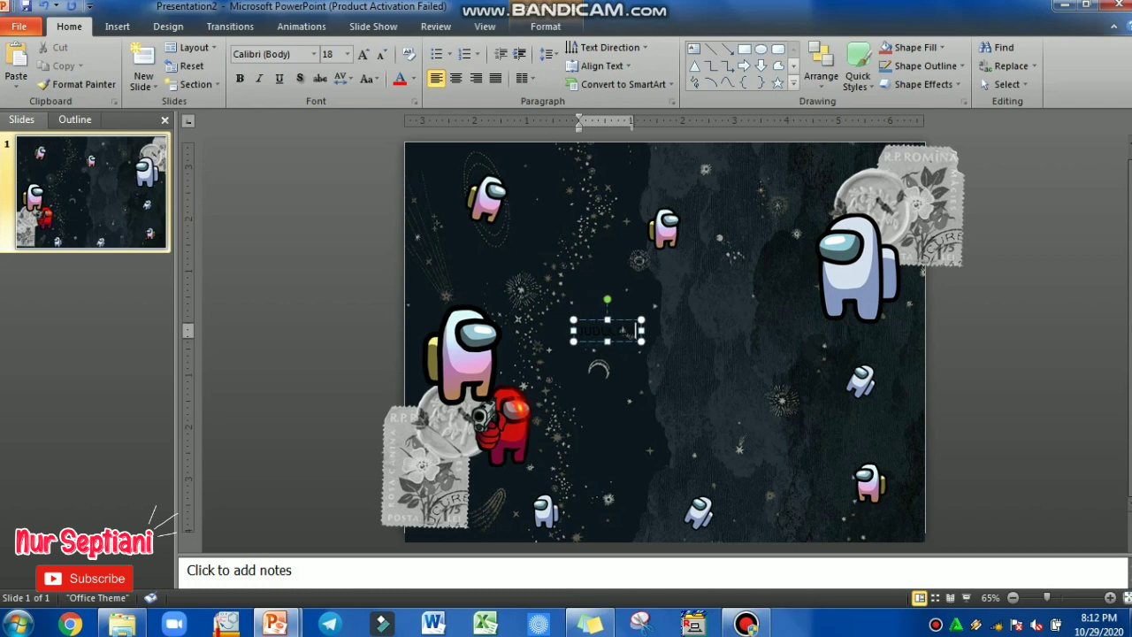
pyautogui.write(' Among')
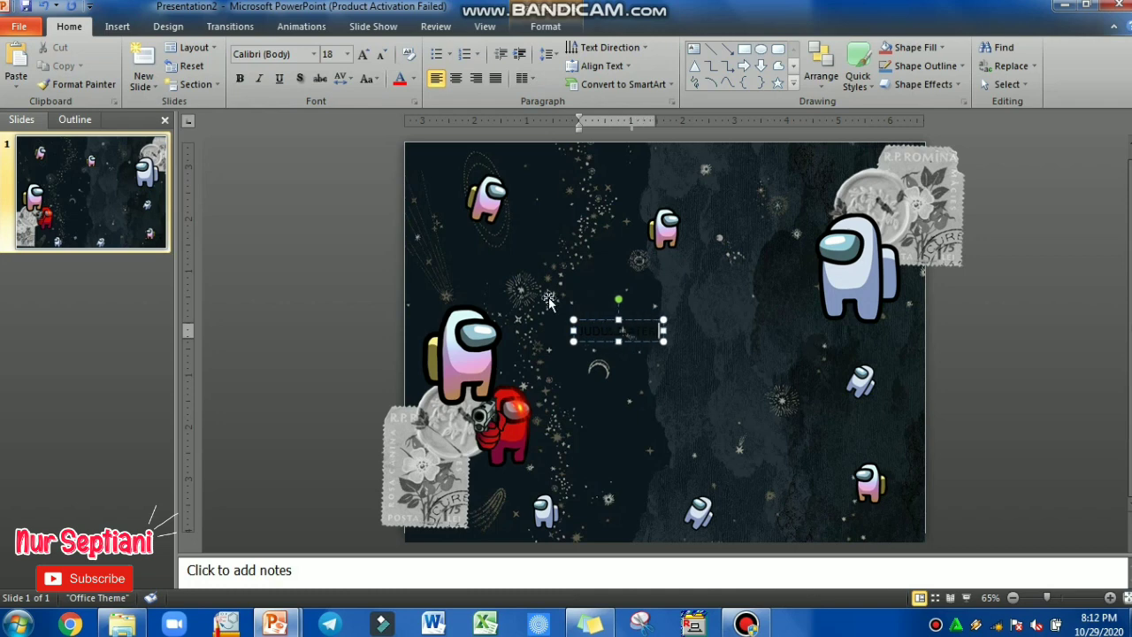
pyautogui.hotkey('ctrl', 'a')
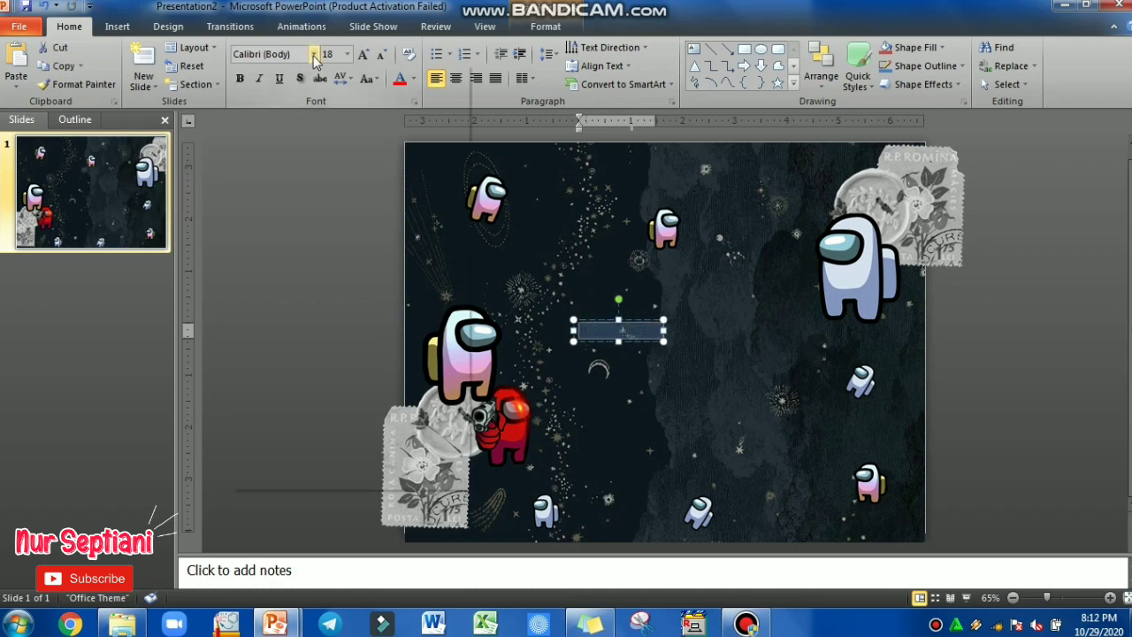
# Step: Set the text box's title text in the Cloudy font
pyautogui.click(314, 55)
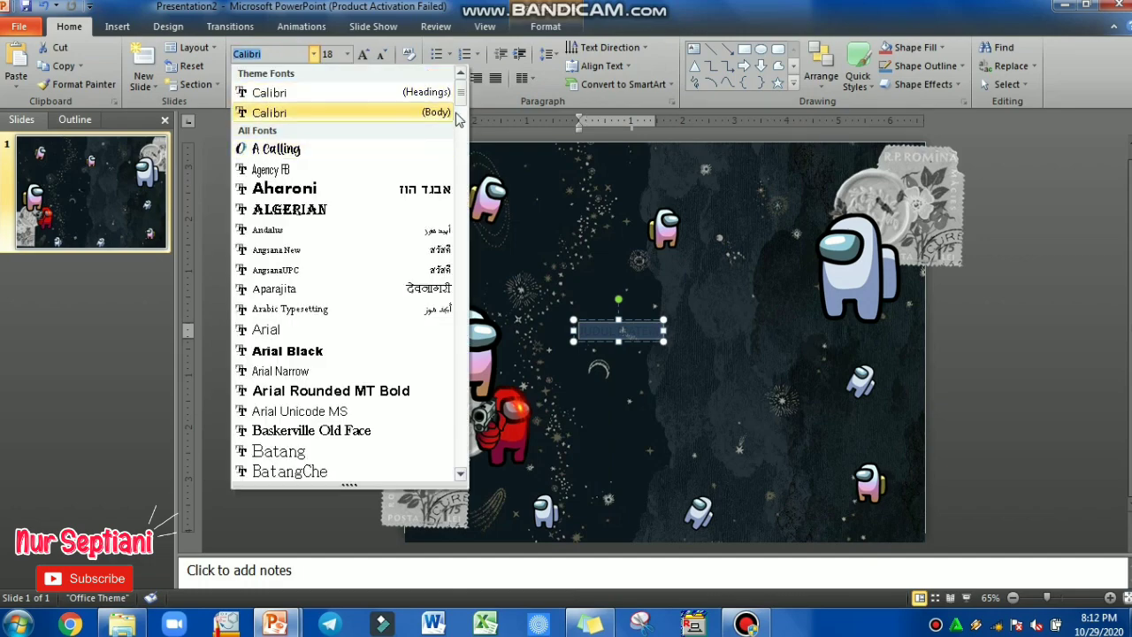
pyautogui.scroll(-4, 462, 171)
pyautogui.scroll(-8, 462, 171)
pyautogui.scroll(-6, 461, 170)
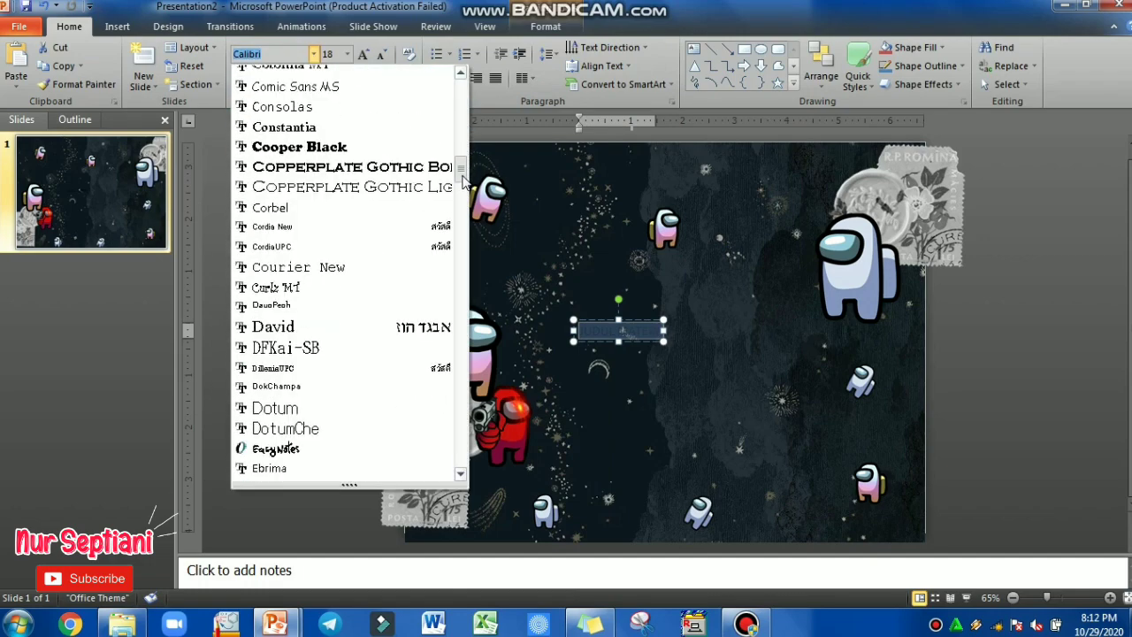
pyautogui.scroll(-3, 462, 176)
pyautogui.scroll(-2, 463, 192)
pyautogui.scroll(-4, 463, 210)
pyautogui.scroll(-1, 462, 214)
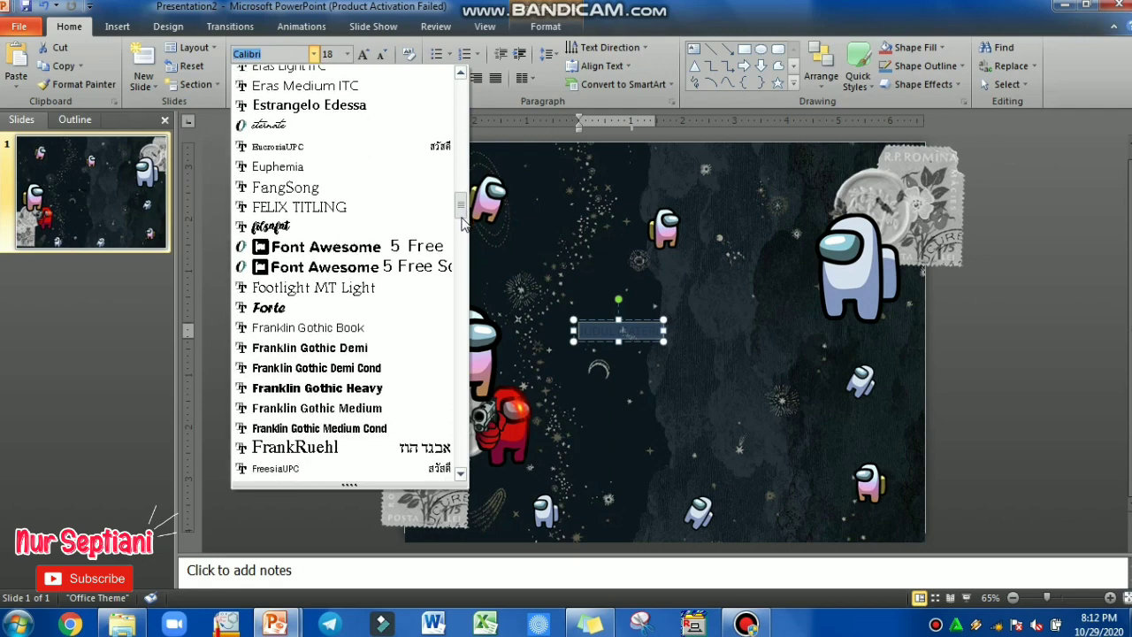
pyautogui.scroll(-4, 462, 225)
pyautogui.scroll(-2, 461, 236)
pyautogui.scroll(-1, 461, 239)
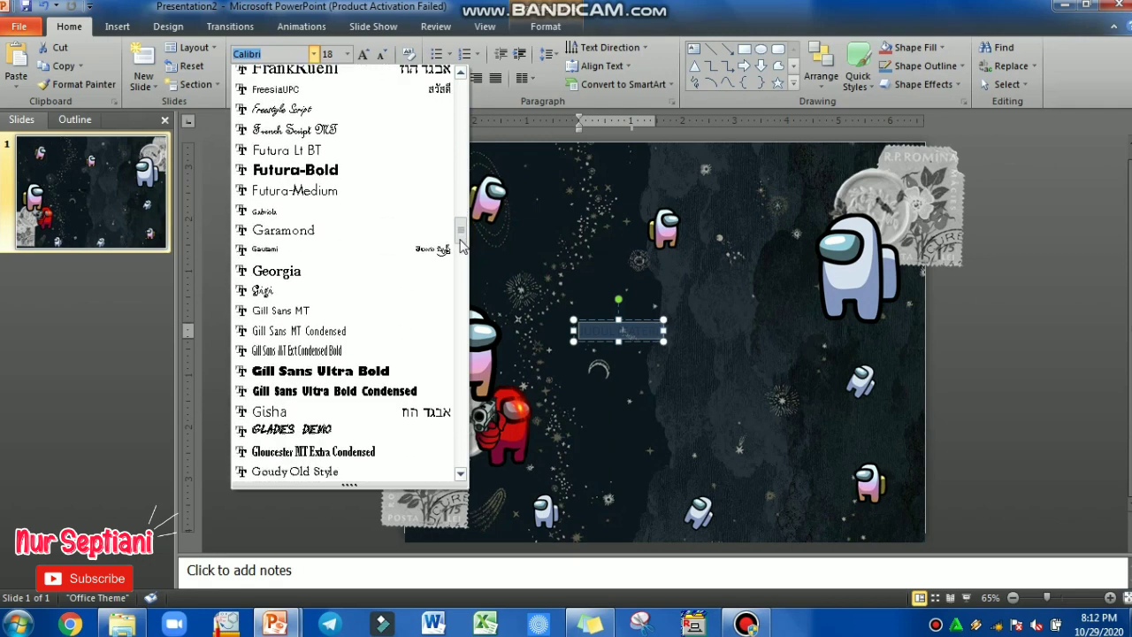
pyautogui.scroll(-2, 461, 244)
pyautogui.scroll(-1, 461, 250)
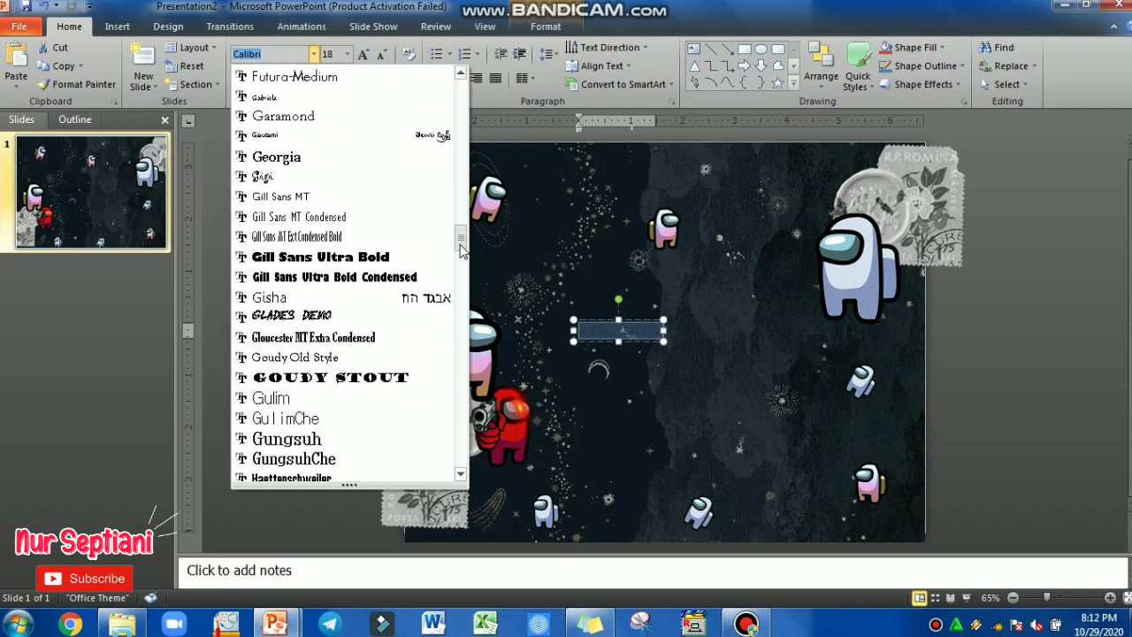
pyautogui.scroll(-2, 461, 251)
pyautogui.scroll(-1, 458, 255)
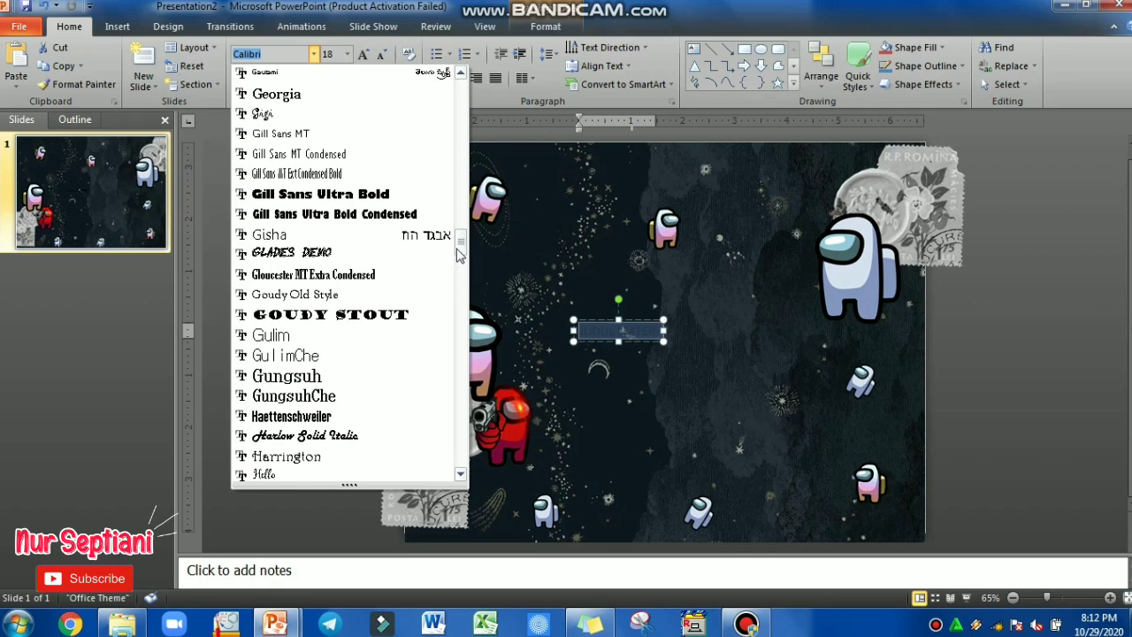
pyautogui.moveTo(461, 246); pyautogui.dragTo(456, 298)
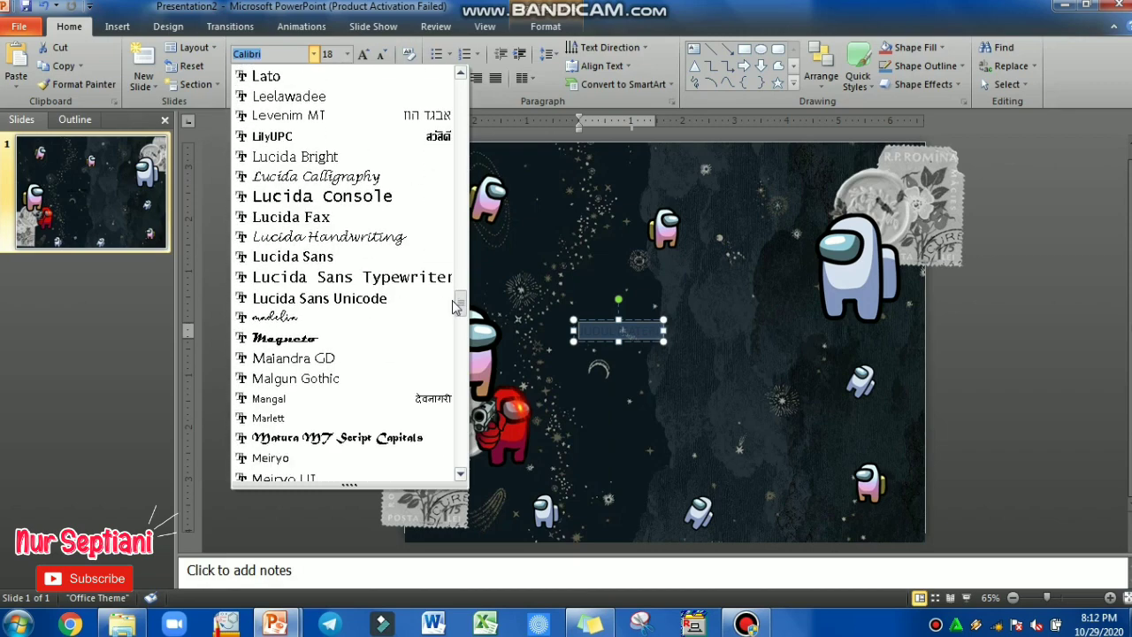
pyautogui.moveTo(454, 291); pyautogui.dragTo(460, 164)
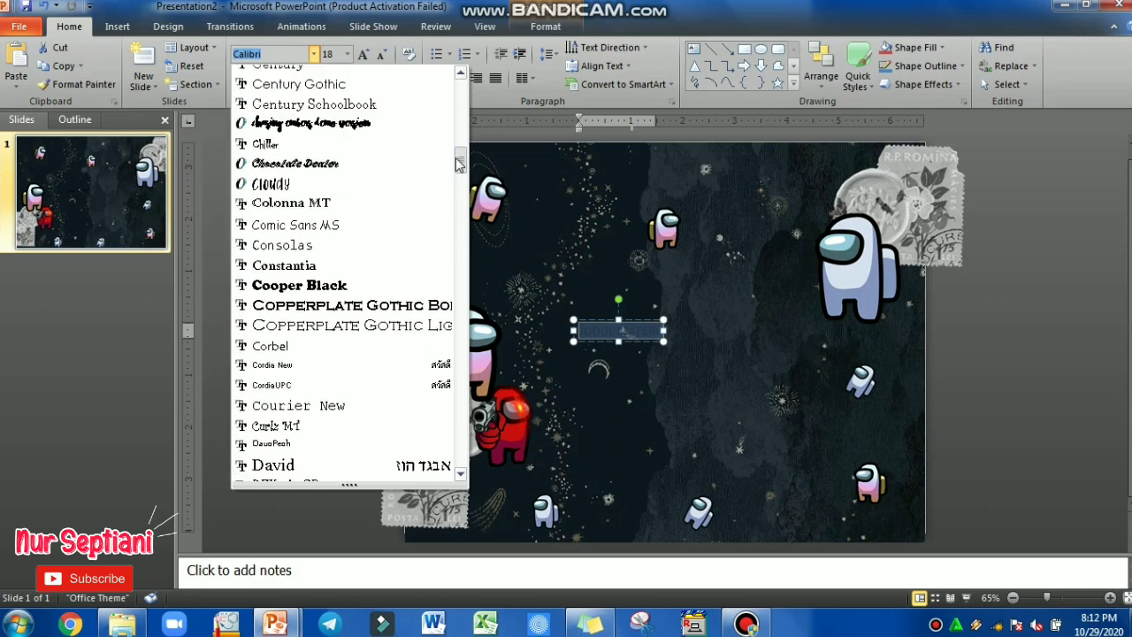
pyautogui.click(271, 184)
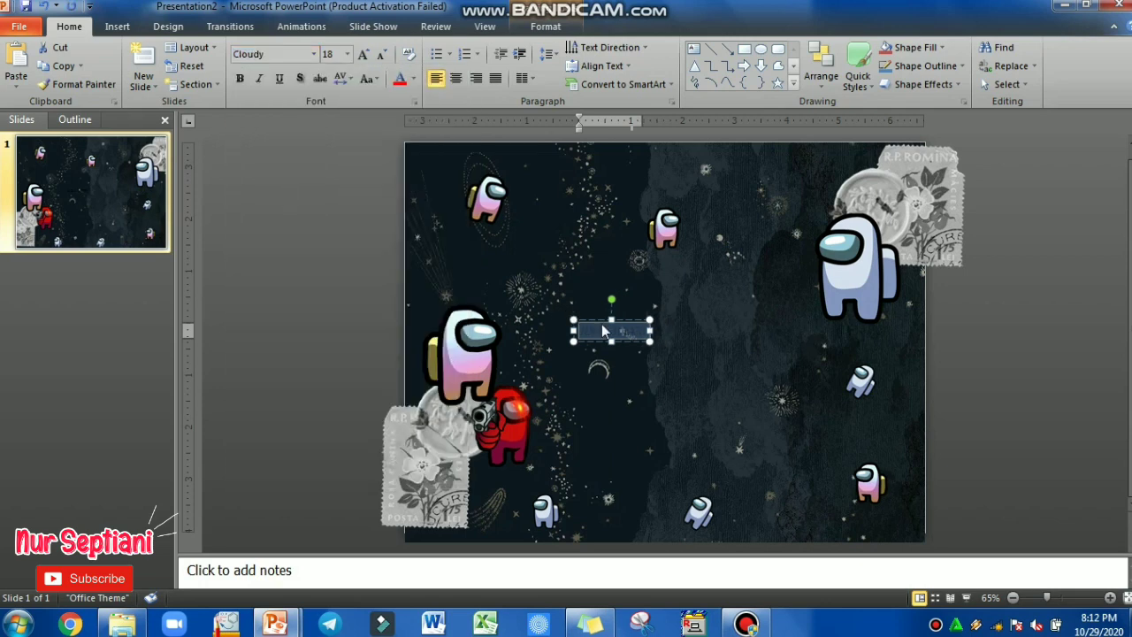
# Step: Enlarge the title text to 36 pt and make it bold and white
pyautogui.click(313, 54)
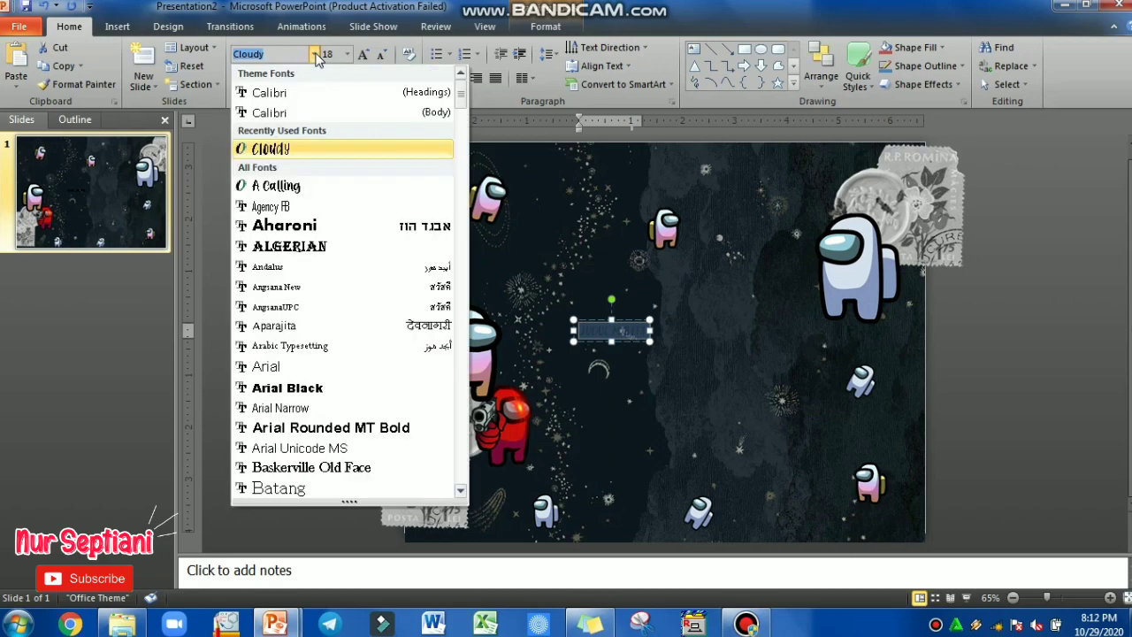
pyautogui.click(363, 55)
pyautogui.click(362, 55)
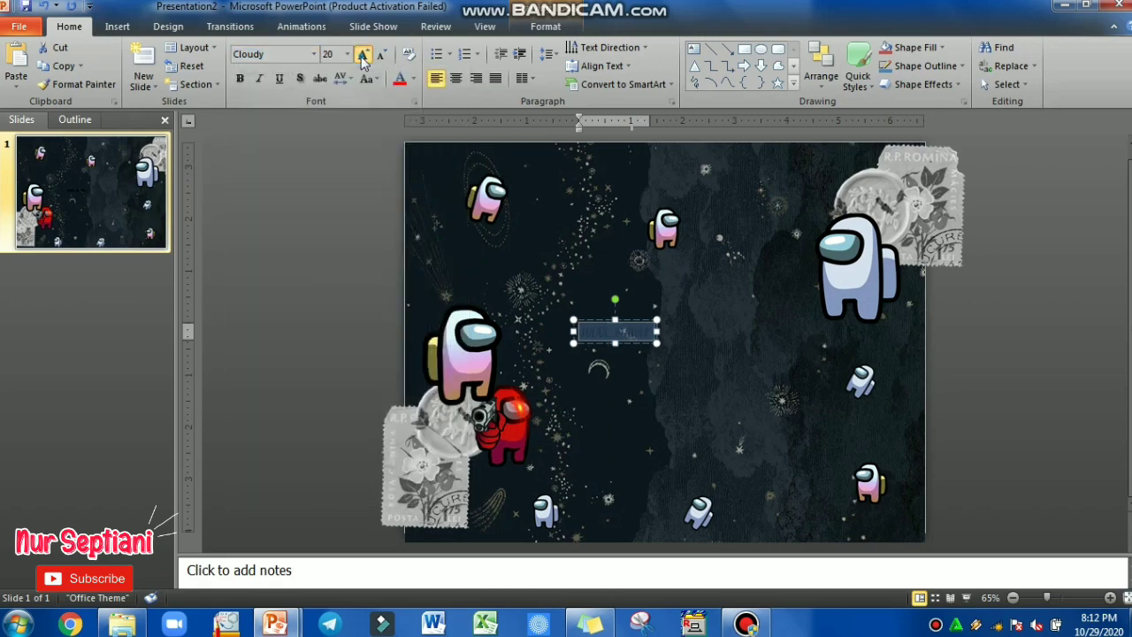
pyautogui.click(362, 55)
pyautogui.click(363, 55)
pyautogui.click(362, 54)
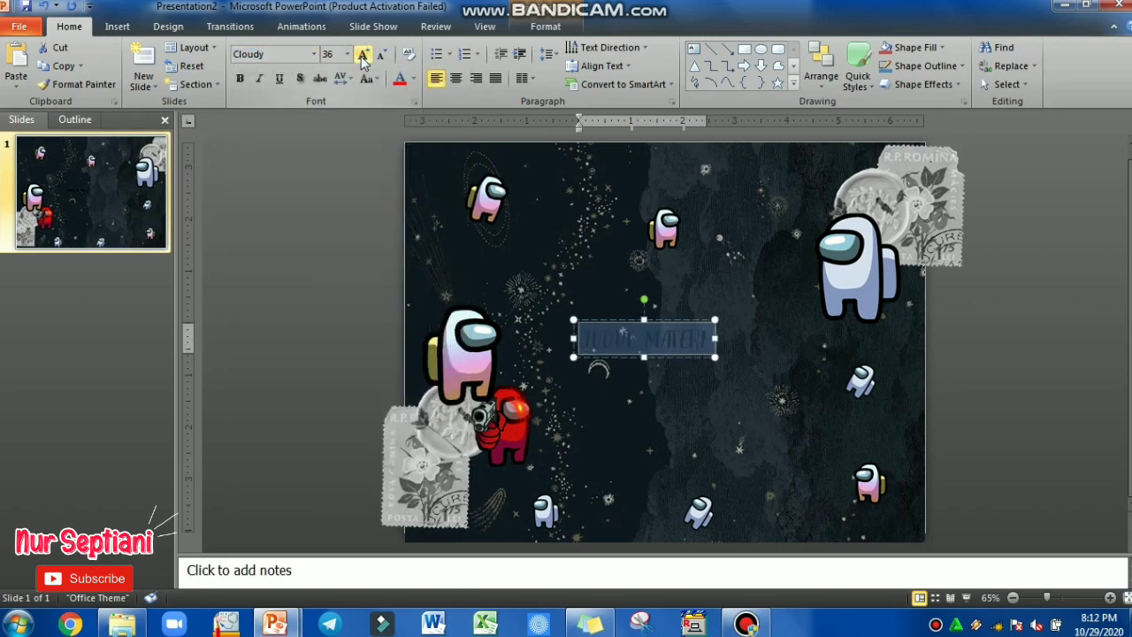
pyautogui.click(240, 78)
pyautogui.click(413, 78)
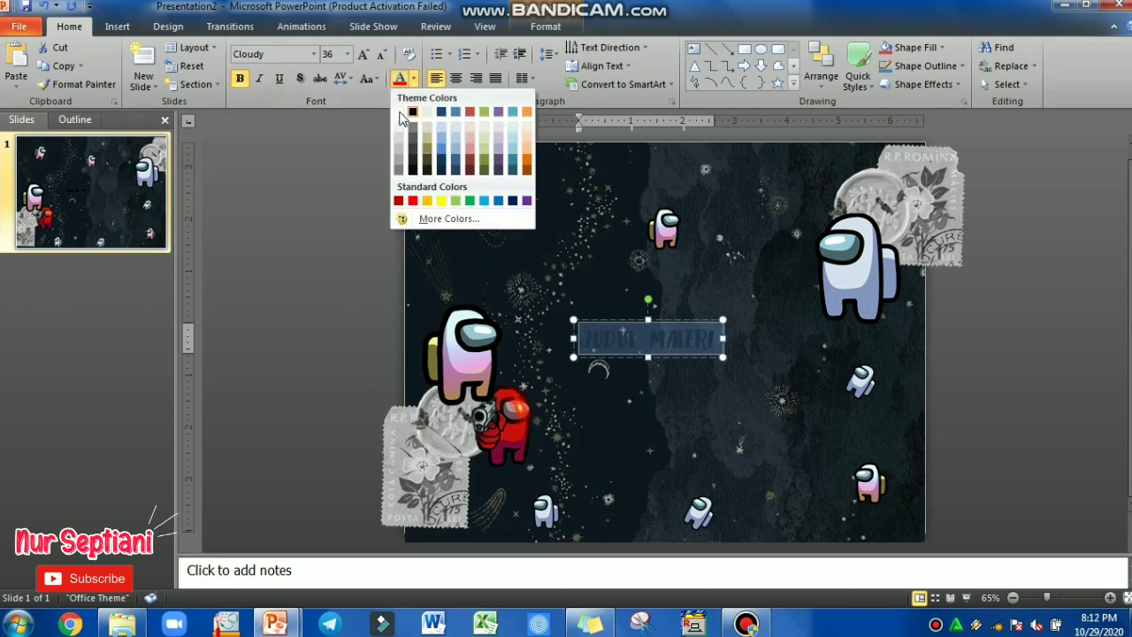
pyautogui.click(399, 113)
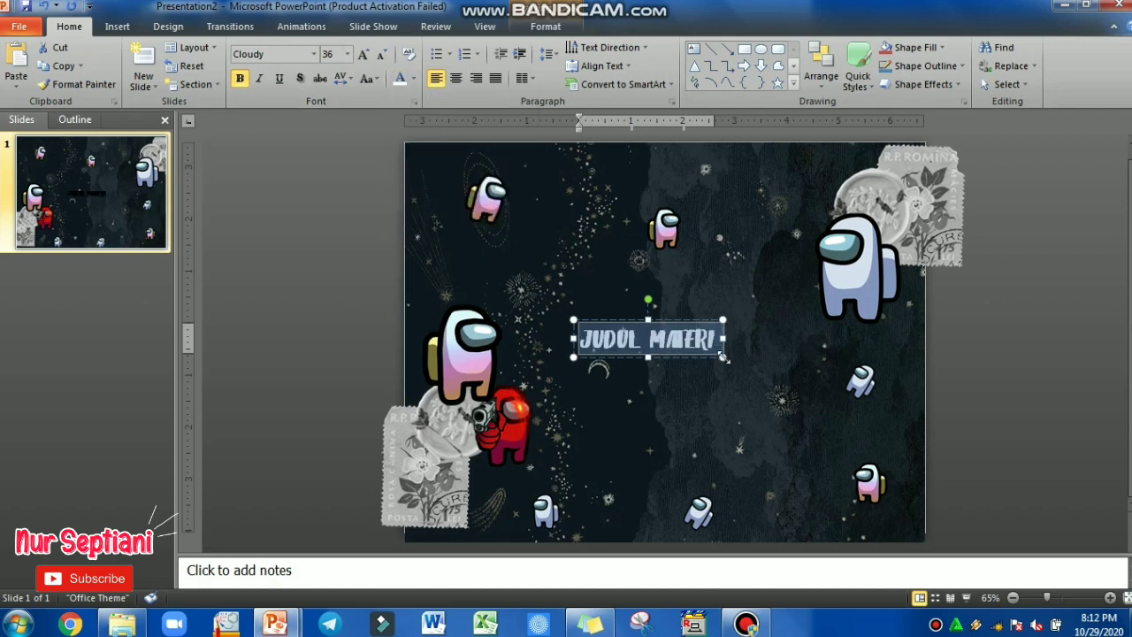
# Step: Grow the title to 72 pt and move it to the upper middle of the slide
pyautogui.click(363, 55)
pyautogui.click(362, 55)
pyautogui.click(362, 55)
pyautogui.click(363, 55)
pyautogui.click(362, 55)
pyautogui.click(362, 55)
pyautogui.click(362, 55)
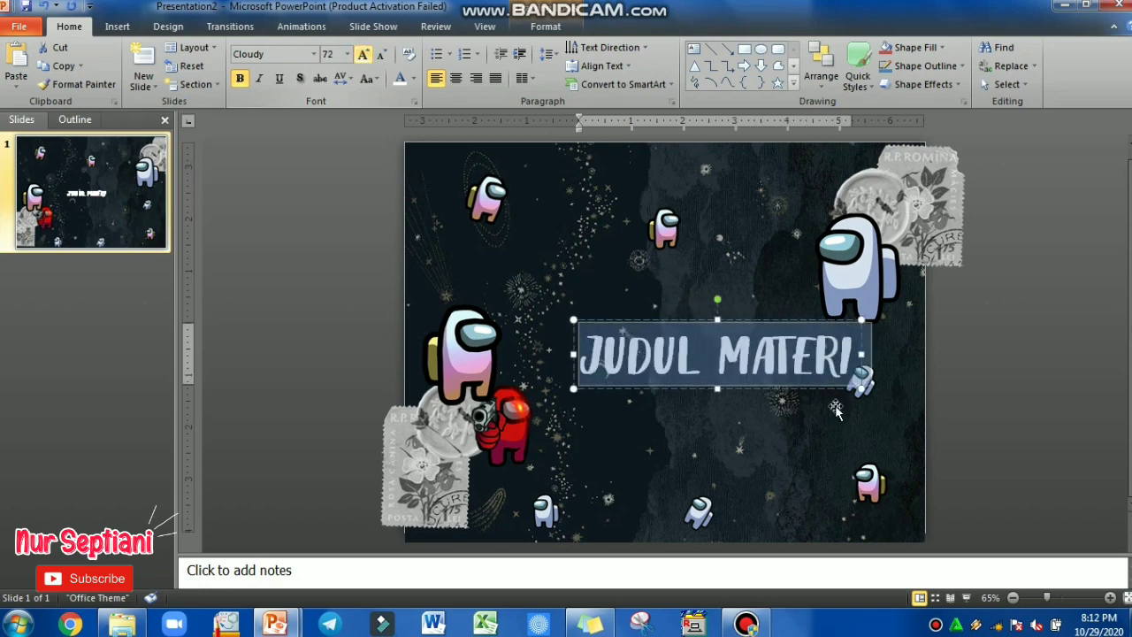
pyautogui.moveTo(761, 323); pyautogui.dragTo(695, 267)
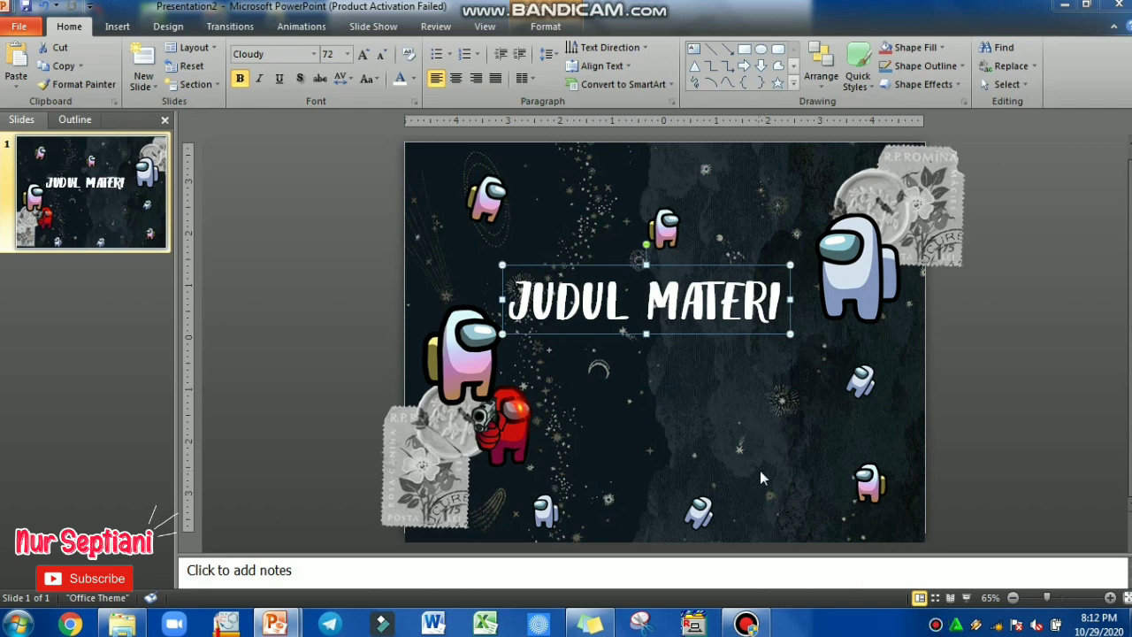
pyautogui.click(747, 623)
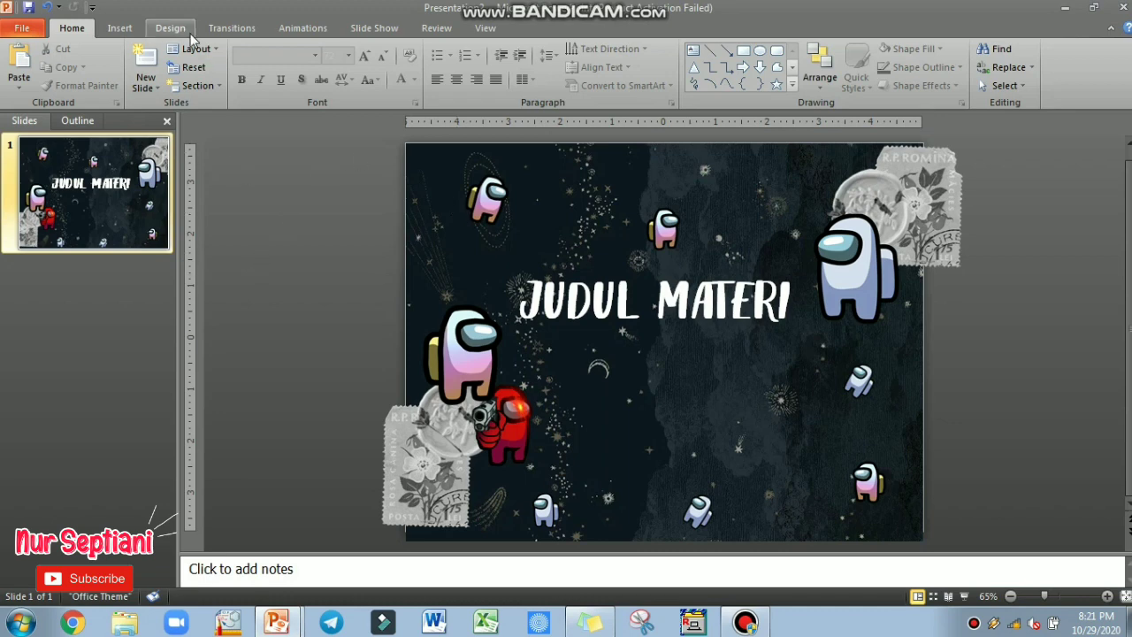
# Step: Draw a rounded rectangle in the lower middle of the slide, below the JUDUL MATERI title
pyautogui.click(121, 29)
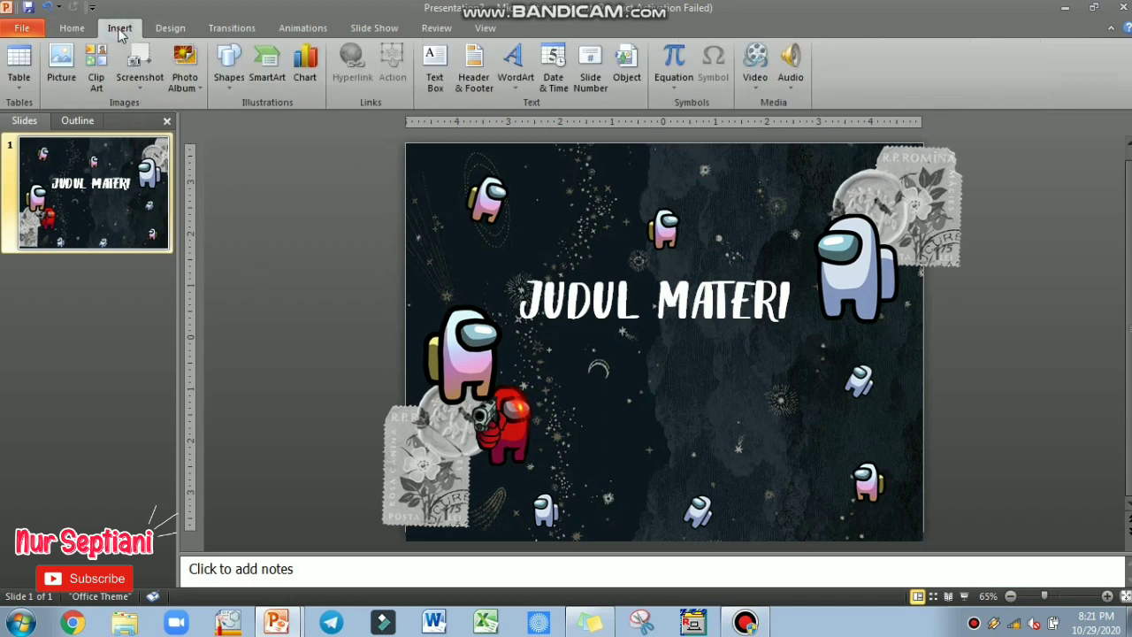
pyautogui.click(229, 76)
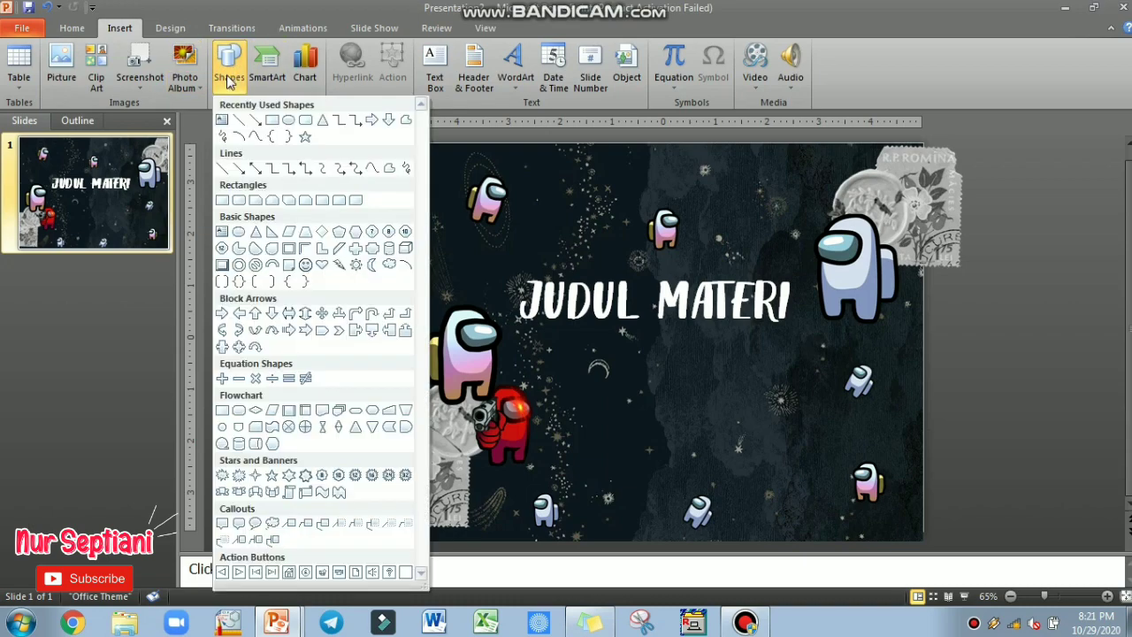
pyautogui.click(305, 120)
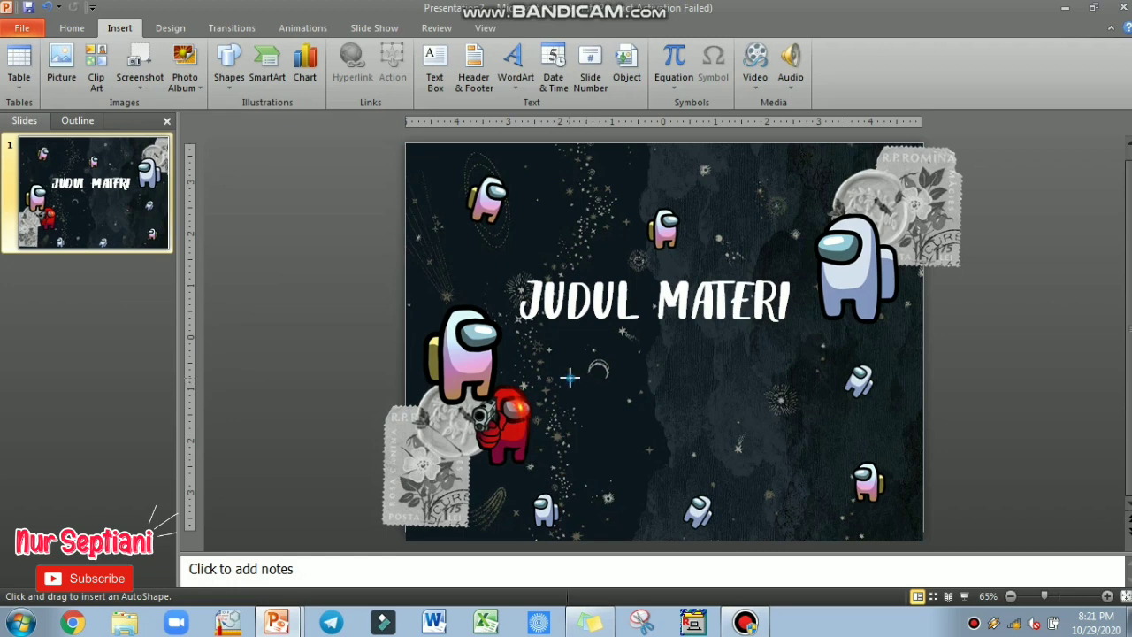
pyautogui.moveTo(564, 377)
pyautogui.mouseDown()
pyautogui.moveTo(771, 442)
pyautogui.moveTo(852, 523)
pyautogui.moveTo(824, 521)
pyautogui.mouseUp()
pyautogui.press('Escape')
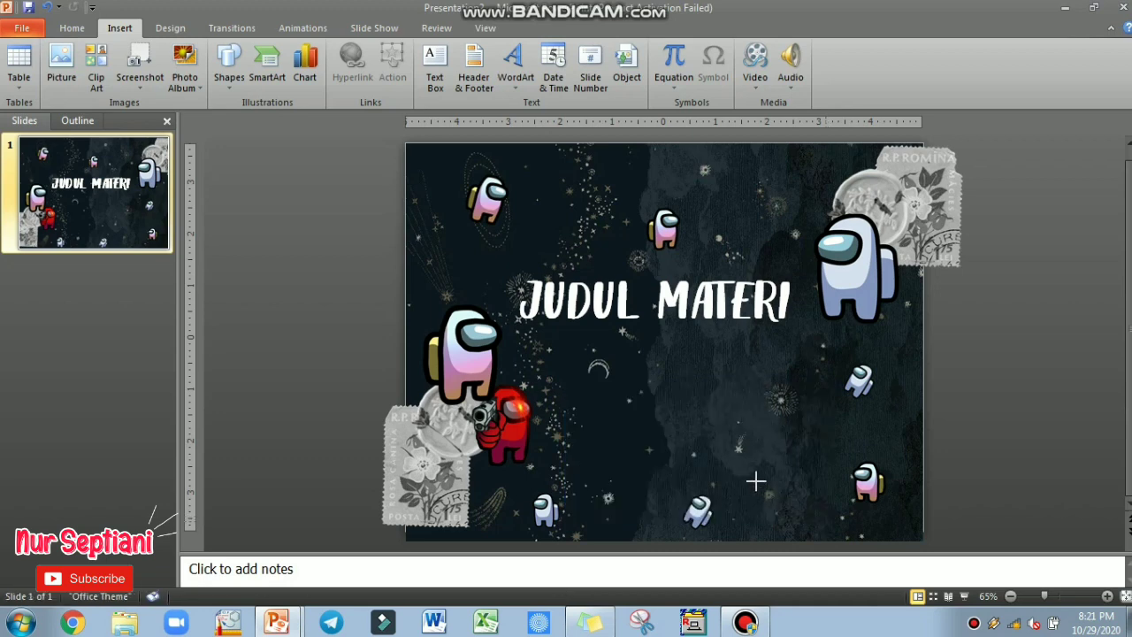
pyautogui.moveTo(756, 480); pyautogui.dragTo(831, 523)
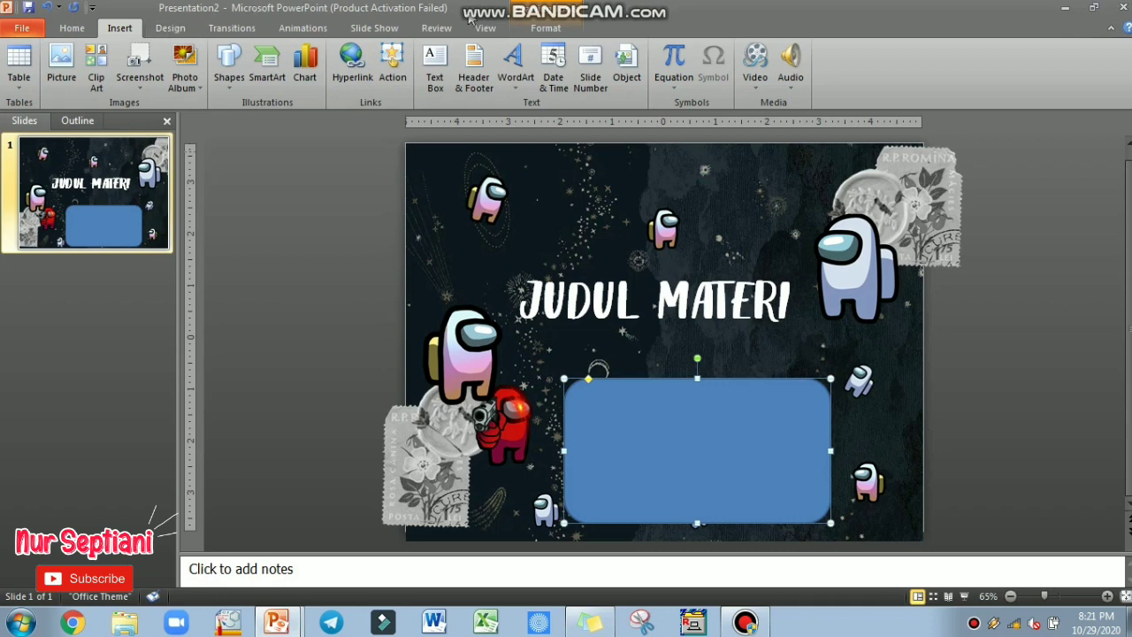
# Step: Give the rounded box no fill and a white 3 pt outline
pyautogui.click(538, 29)
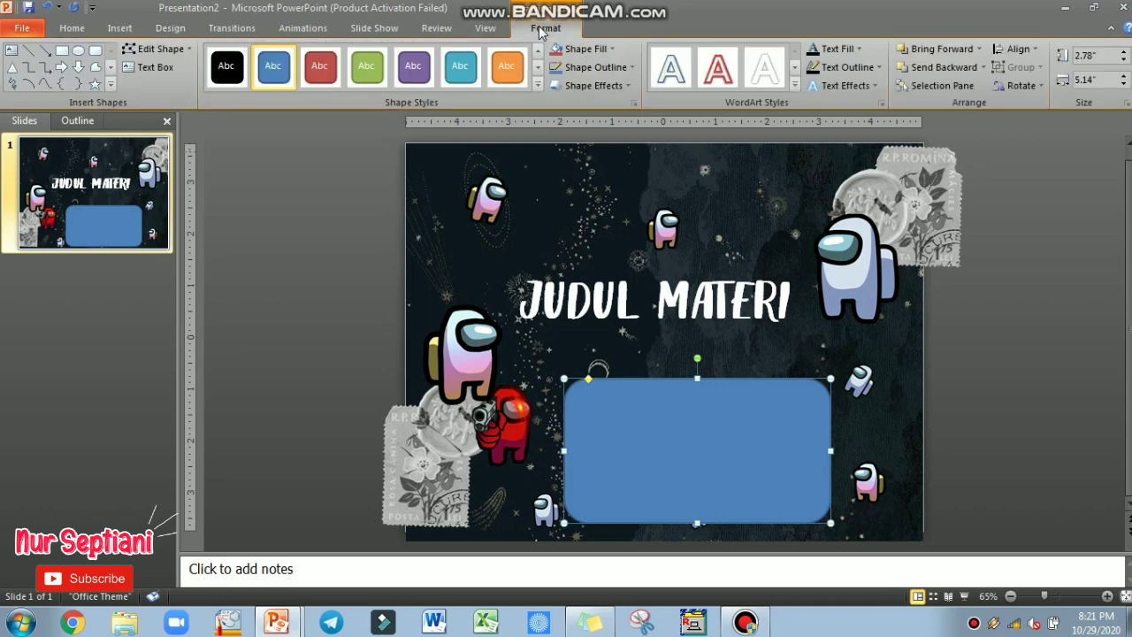
pyautogui.click(588, 49)
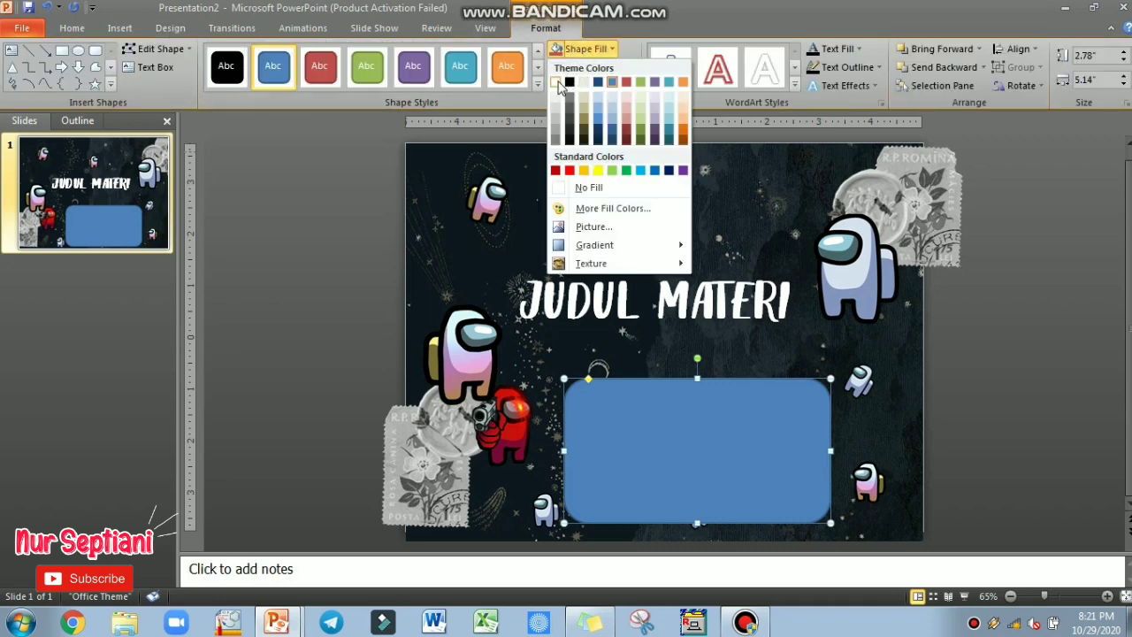
pyautogui.click(573, 187)
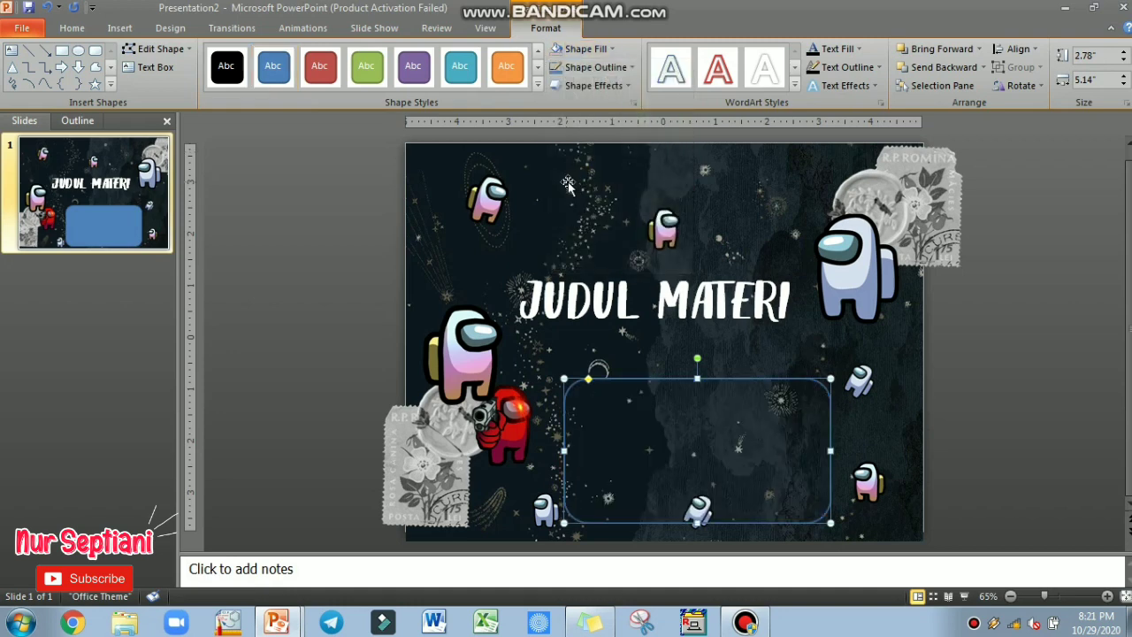
pyautogui.click(590, 67)
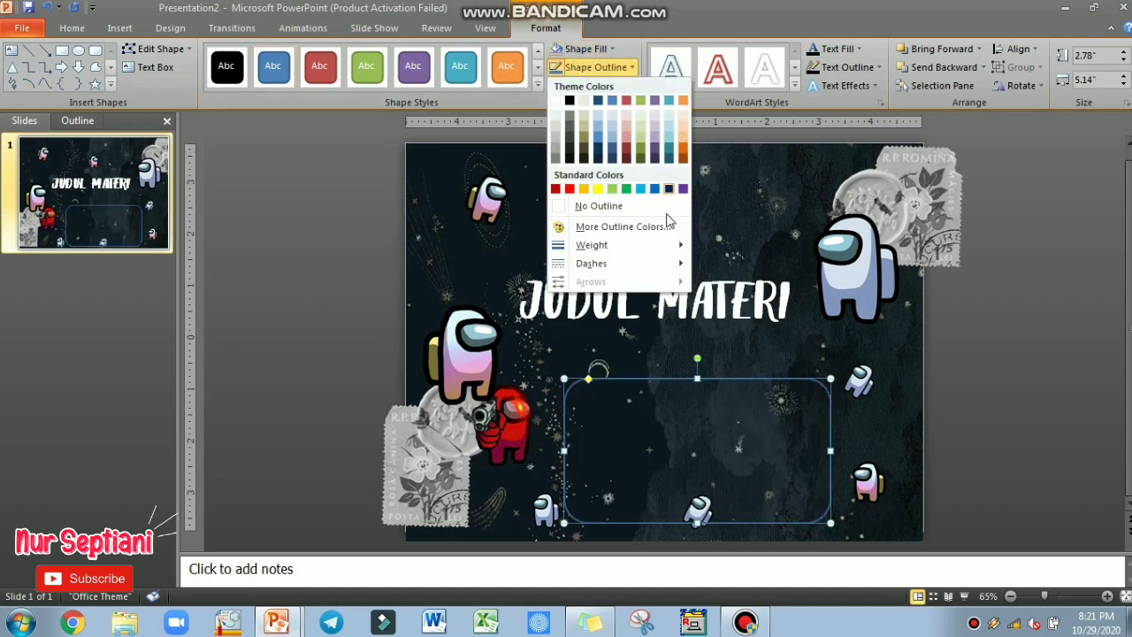
pyautogui.moveTo(669, 245)
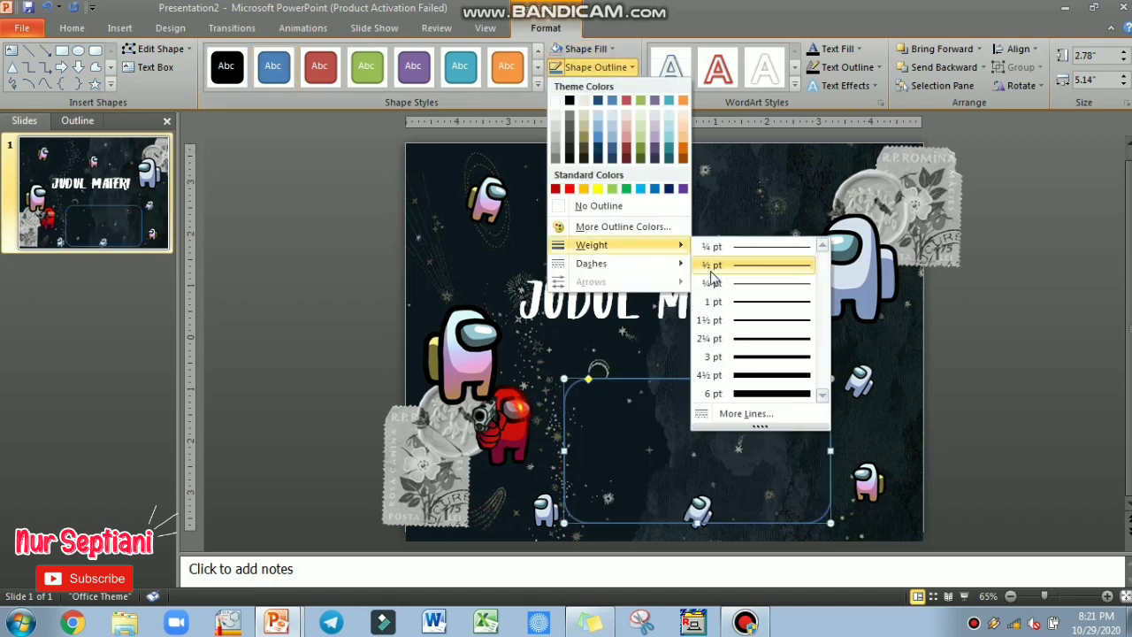
pyautogui.click(718, 320)
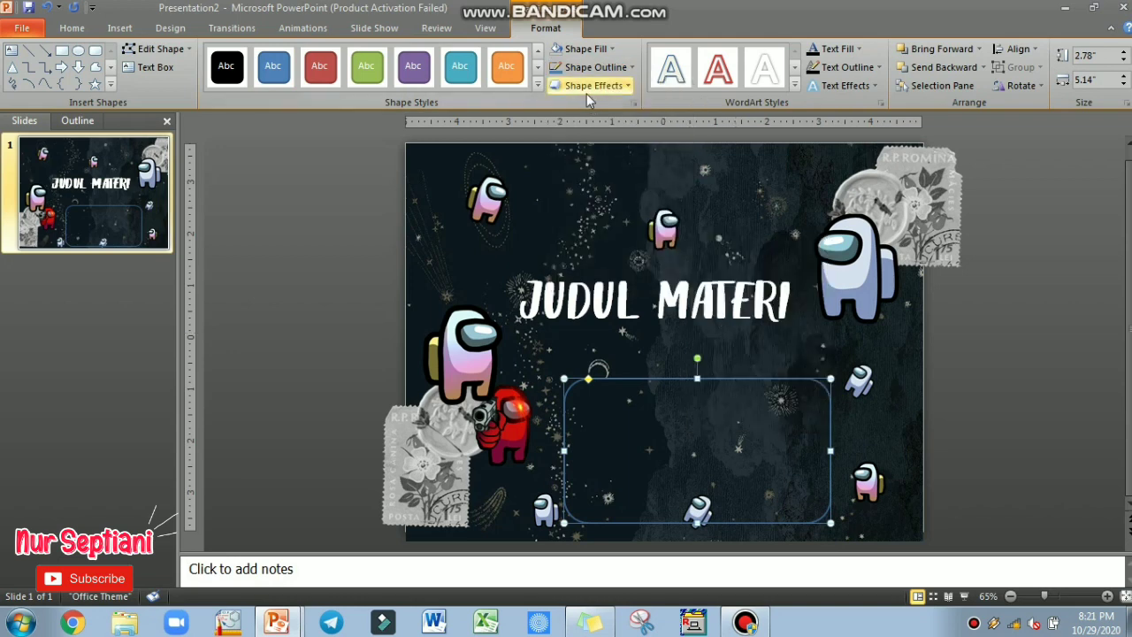
pyautogui.click(584, 68)
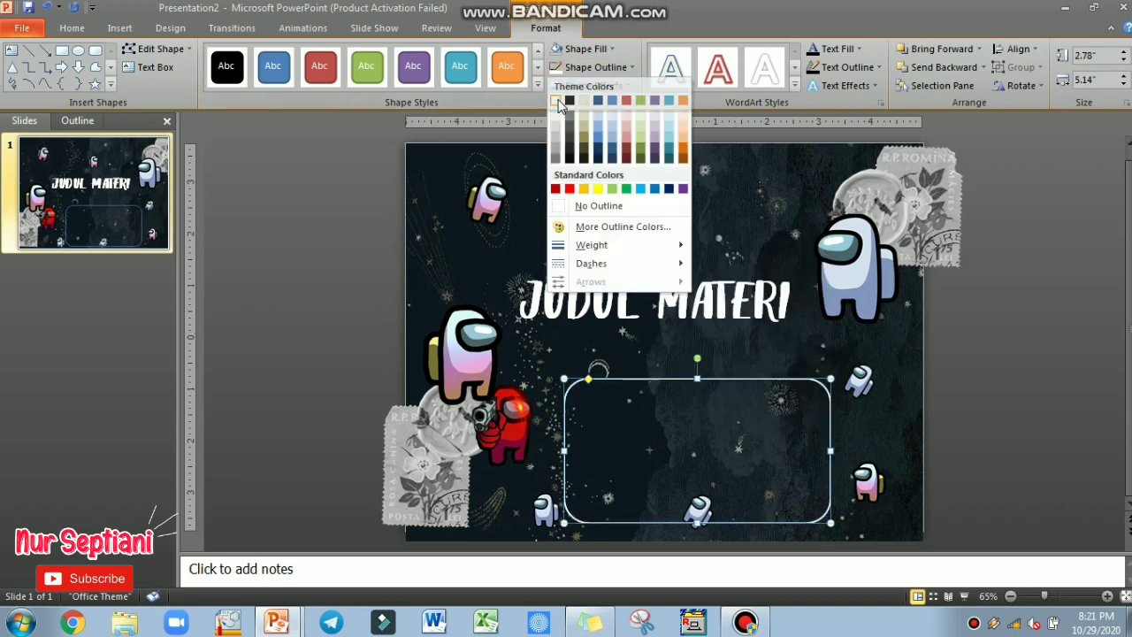
pyautogui.click(558, 101)
pyautogui.click(607, 71)
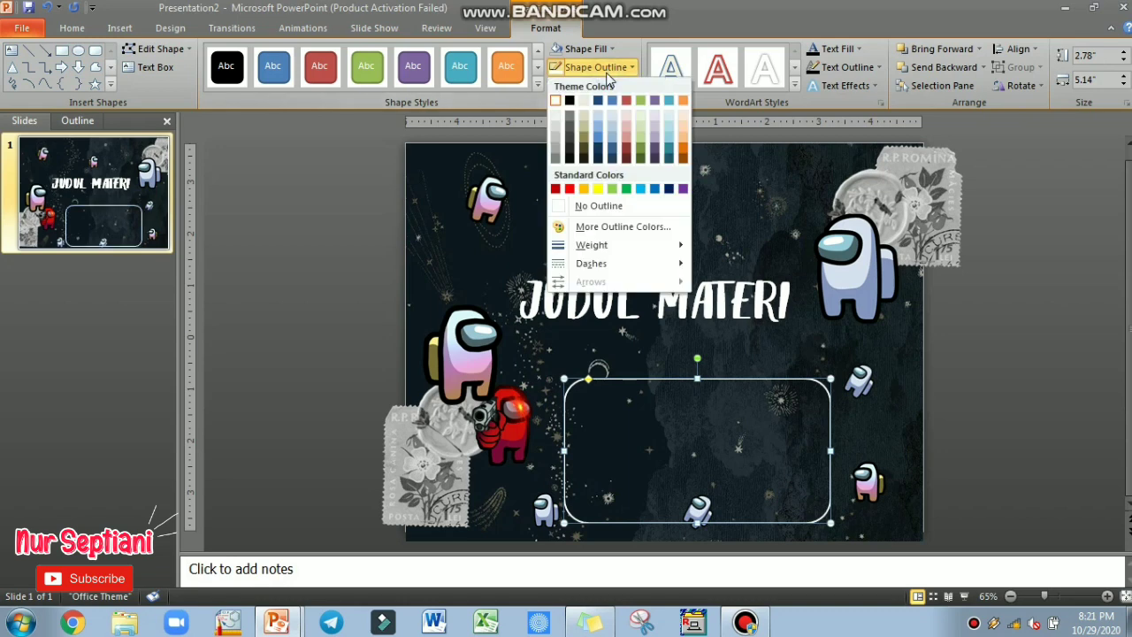
pyautogui.moveTo(670, 251)
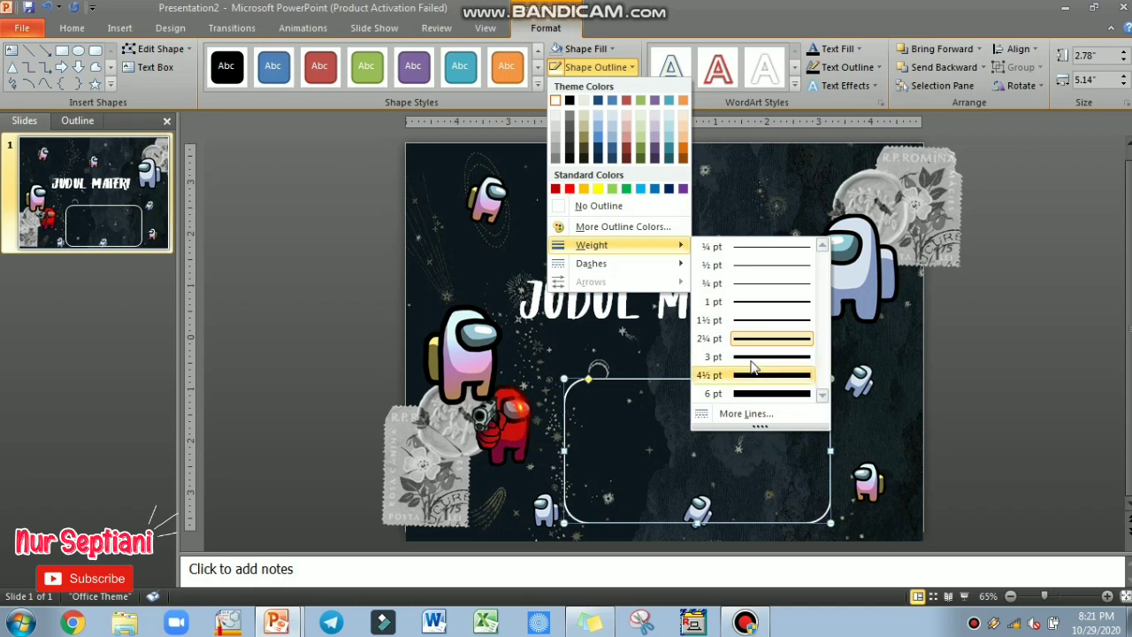
pyautogui.click(750, 358)
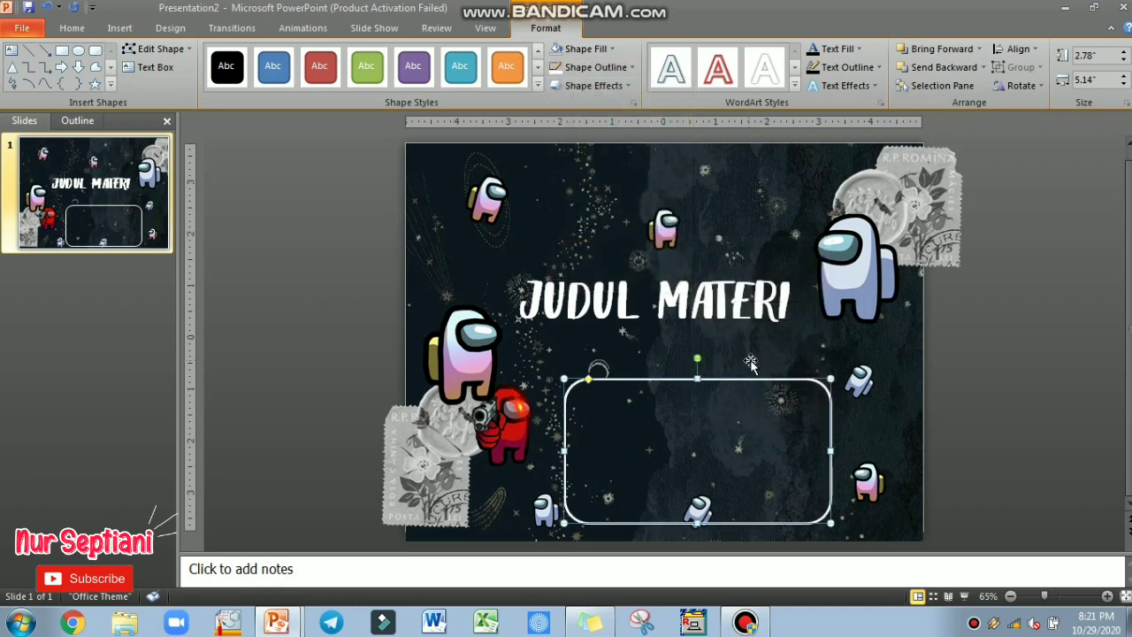
# Step: Shrink the box slightly to 2.46" by 4.68" and shift it a little right
pyautogui.click(948, 367)
pyautogui.click(828, 509)
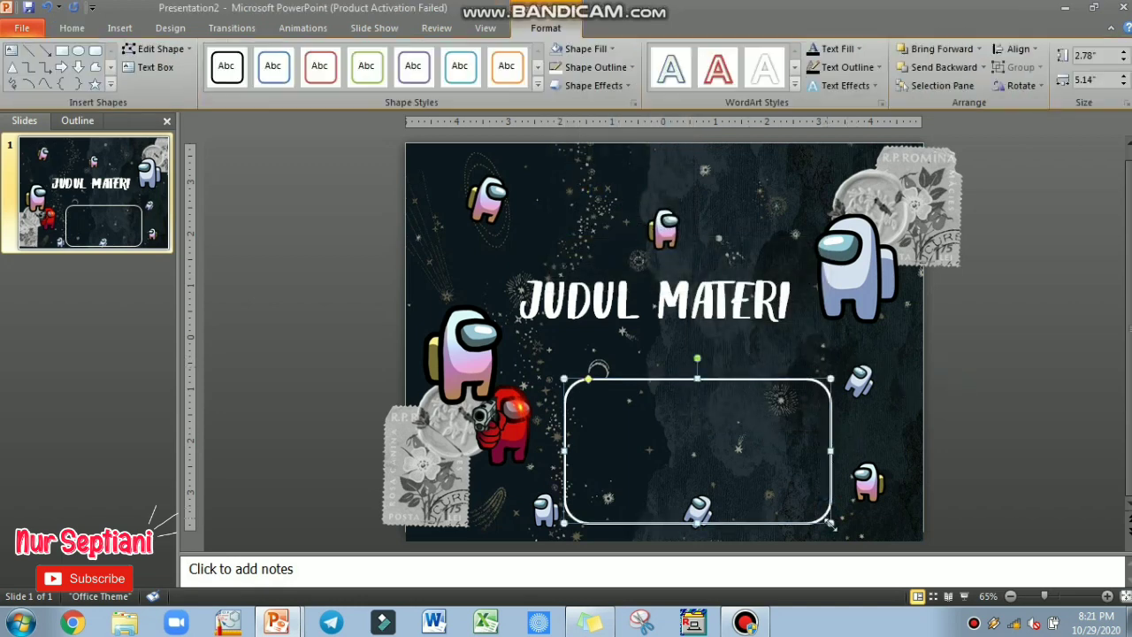
pyautogui.moveTo(831, 523); pyautogui.dragTo(806, 506)
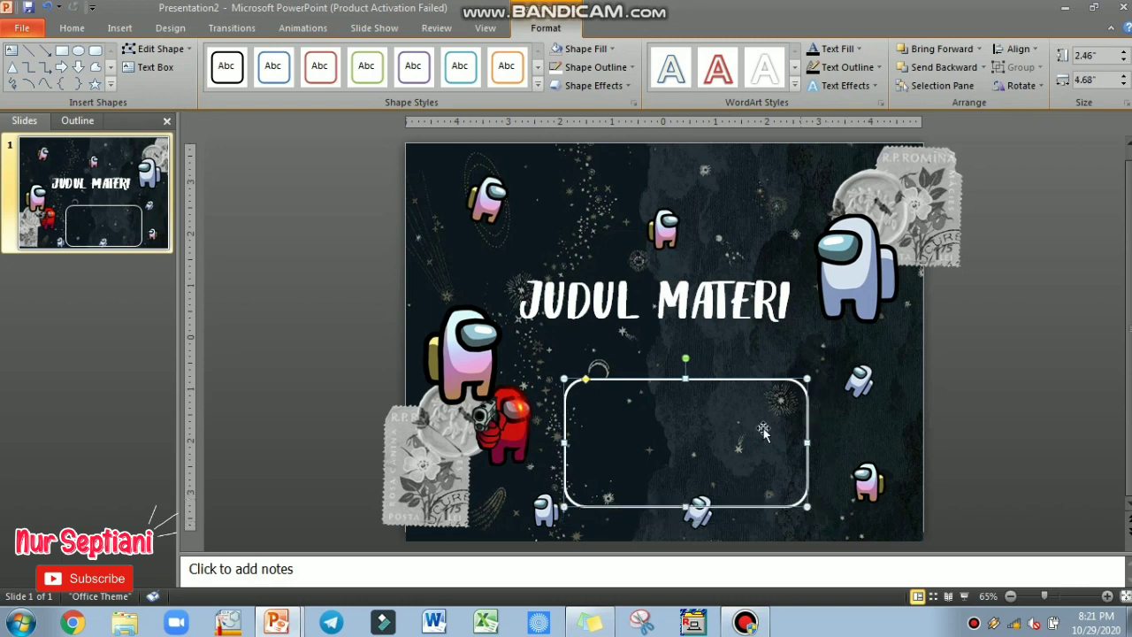
pyautogui.moveTo(741, 381); pyautogui.dragTo(762, 382)
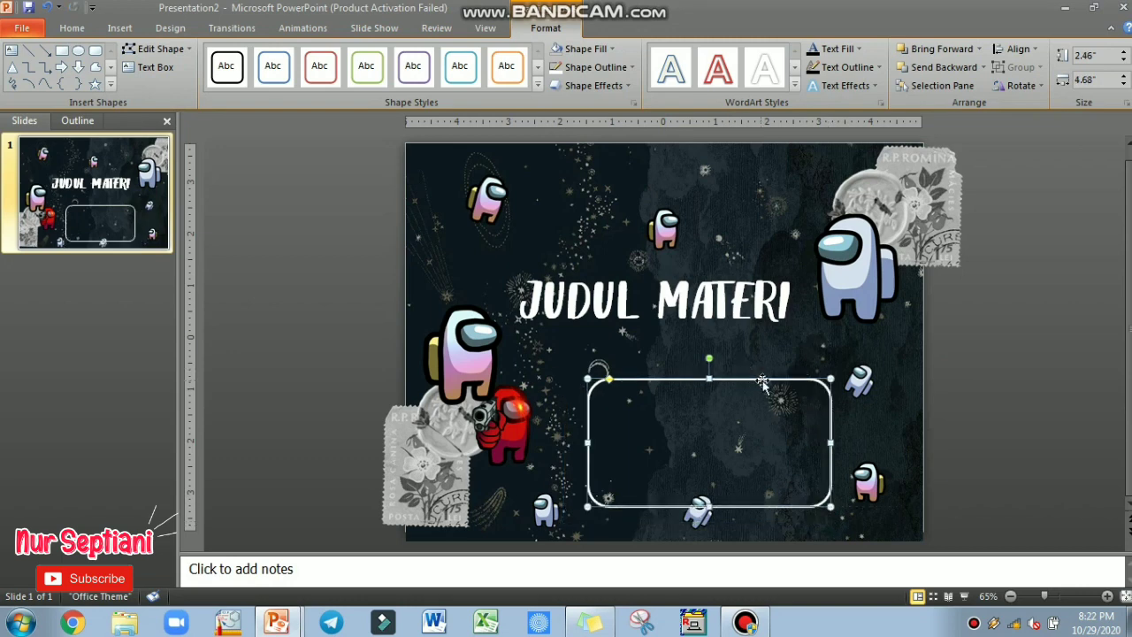
pyautogui.click(329, 212)
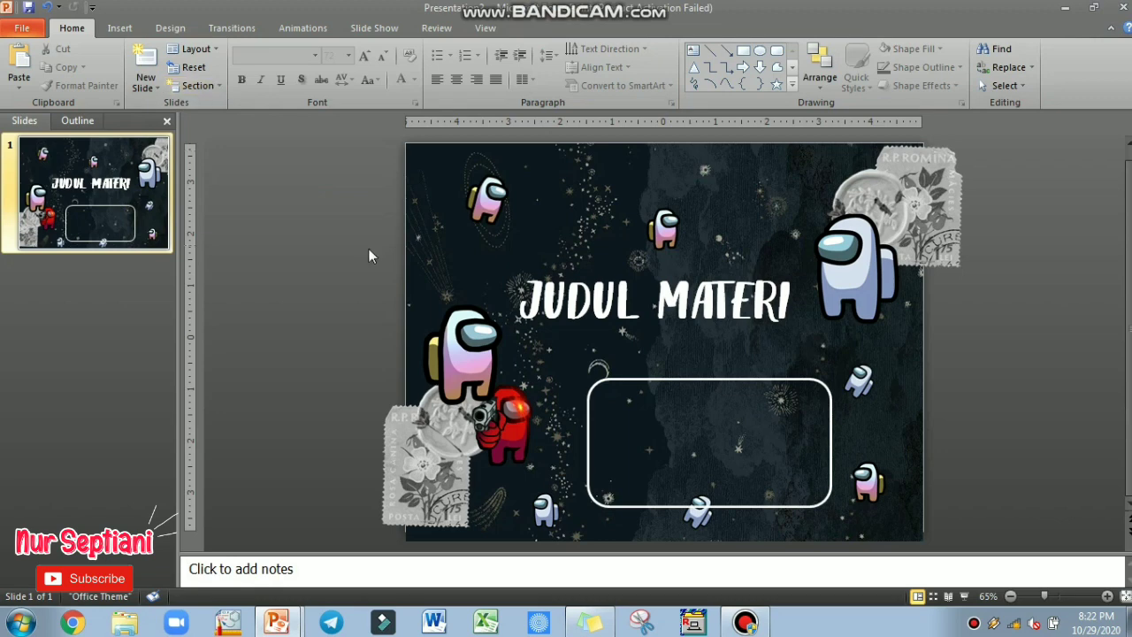
# Step: Paste a small copy of the red crewmate and drag it into the rounded frame
pyautogui.click(513, 435)
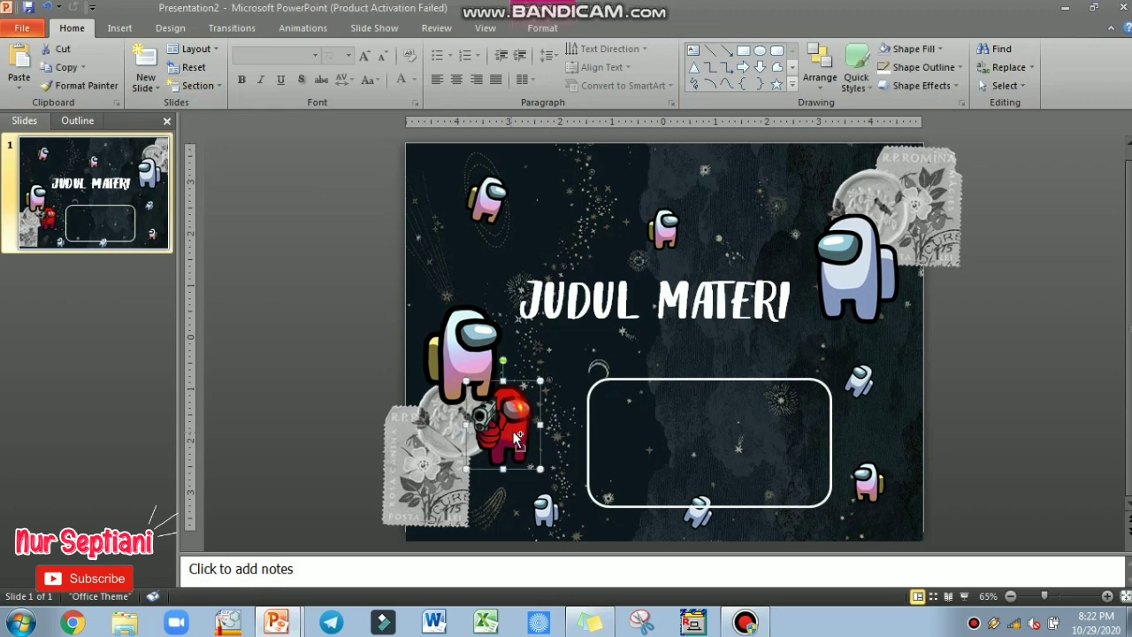
pyautogui.hotkey('ctrl', 'v')
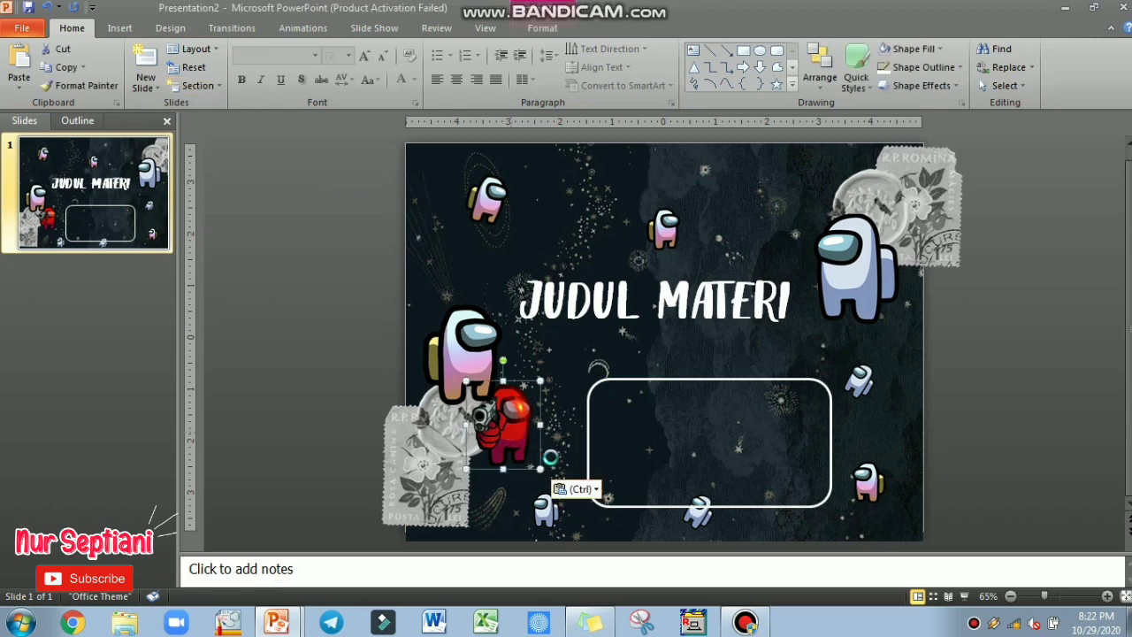
pyautogui.moveTo(536, 466); pyautogui.dragTo(545, 473)
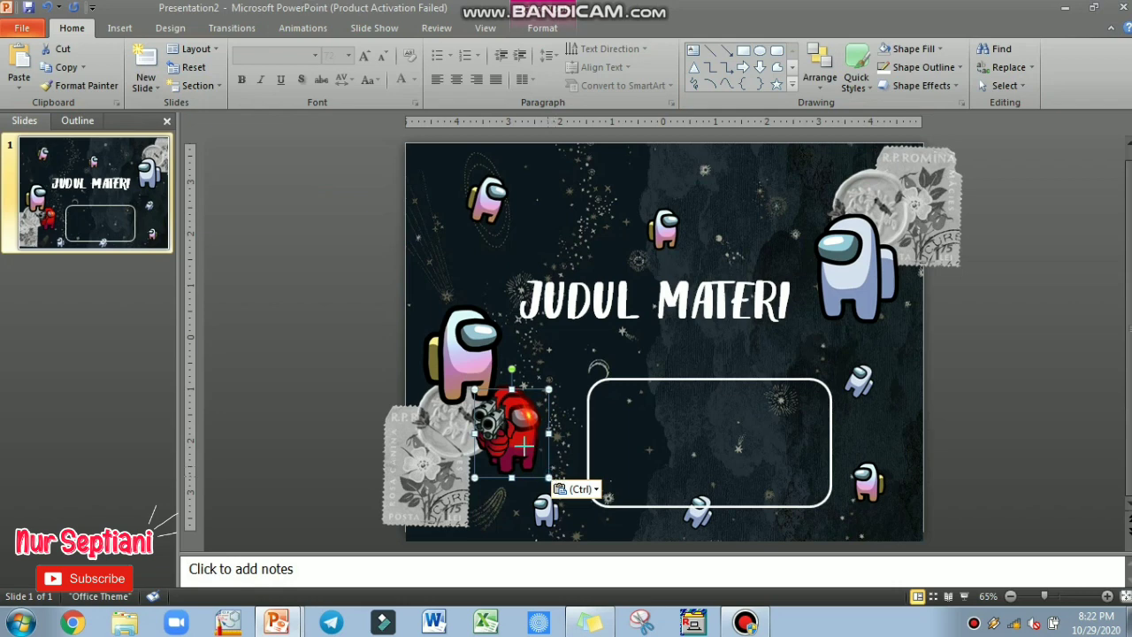
pyautogui.hotkey('ctrl', 'z')
pyautogui.hotkey('ctrl', 'z')
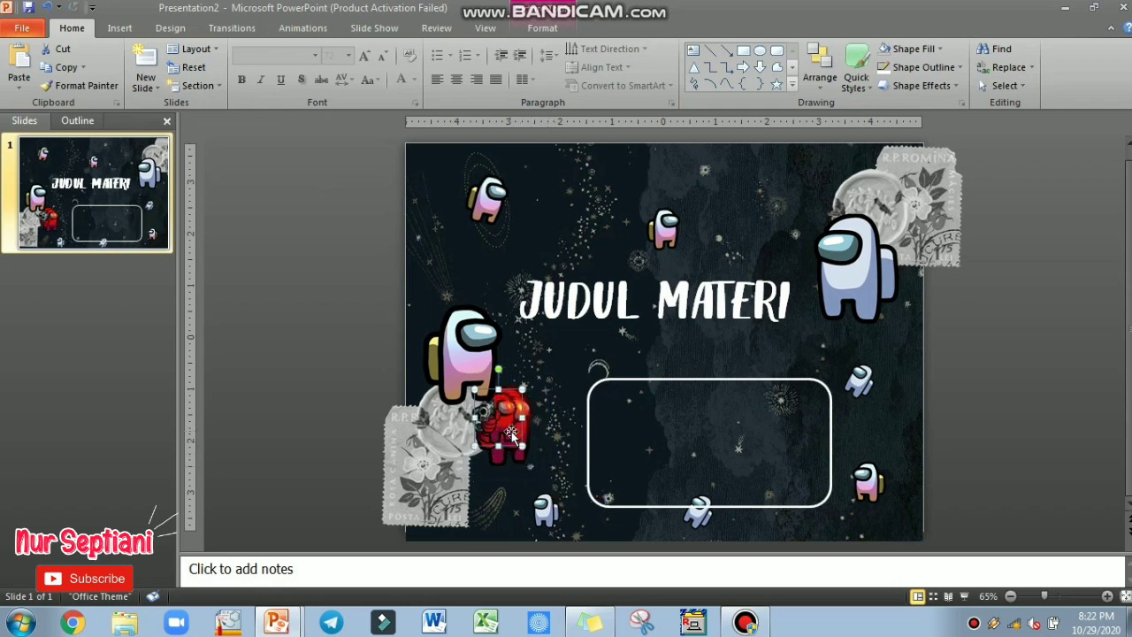
pyautogui.moveTo(499, 420); pyautogui.dragTo(705, 417)
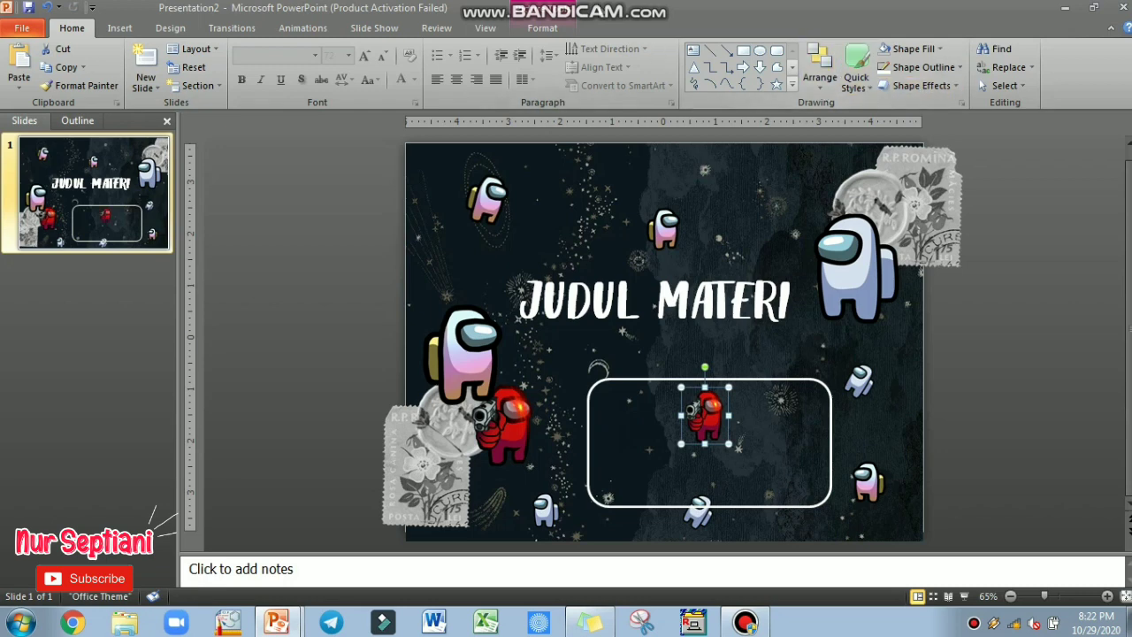
# Step: Flip the small red crewmate horizontally and set it on the frame's top-right edge
pyautogui.click(558, 34)
pyautogui.click(918, 85)
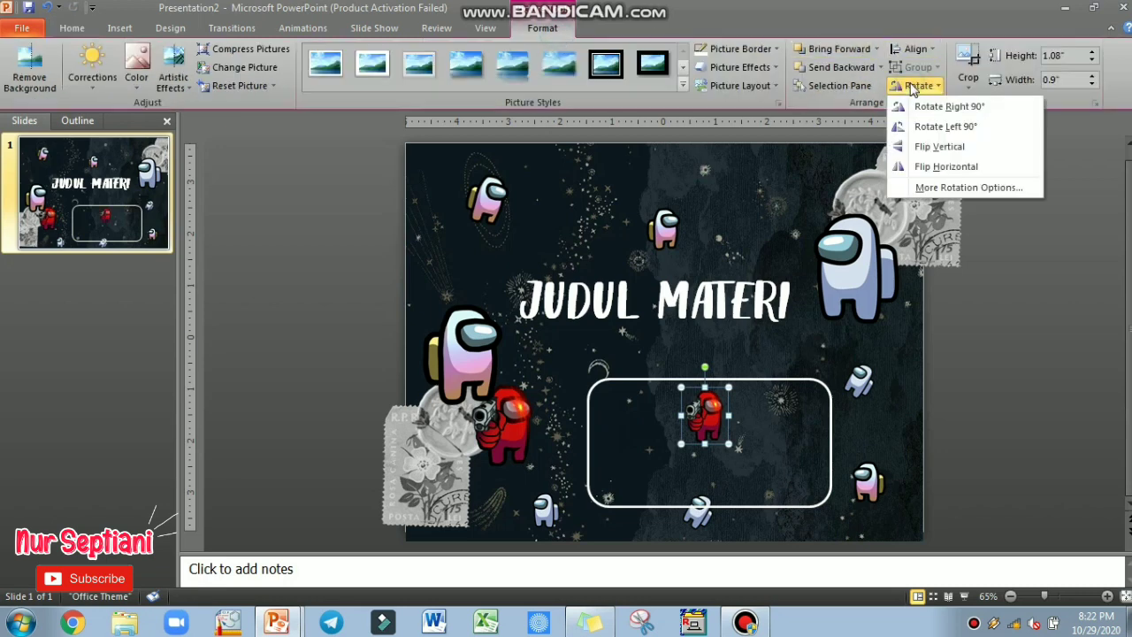
pyautogui.click(939, 166)
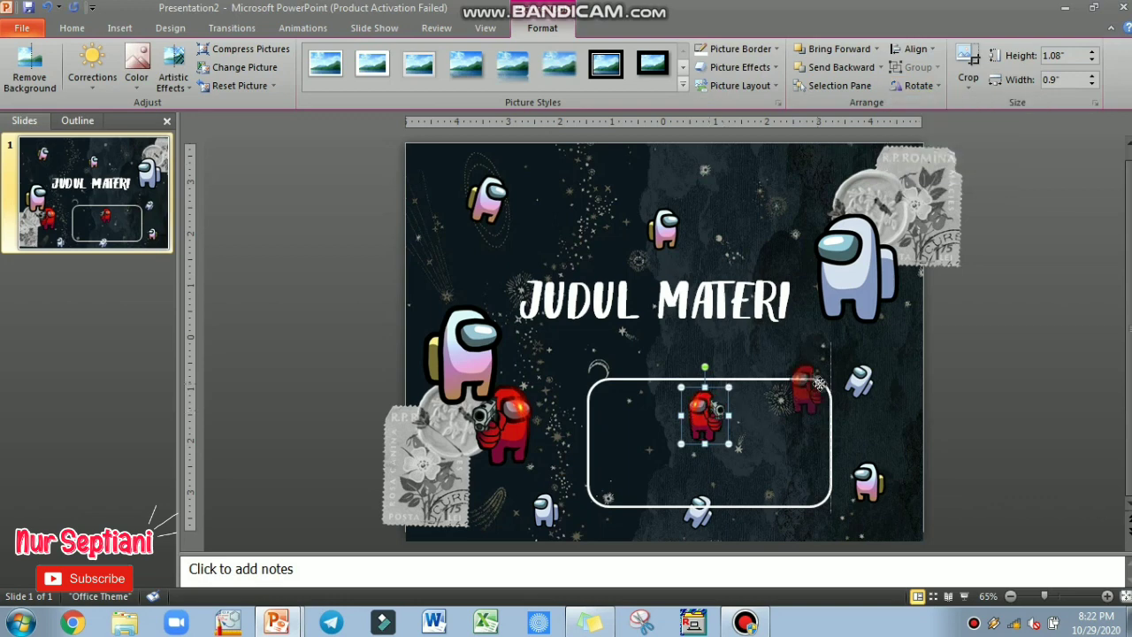
pyautogui.moveTo(820, 382); pyautogui.dragTo(822, 386)
# Step: Nudge the small white crewmate slightly to the right
pyautogui.click(871, 381)
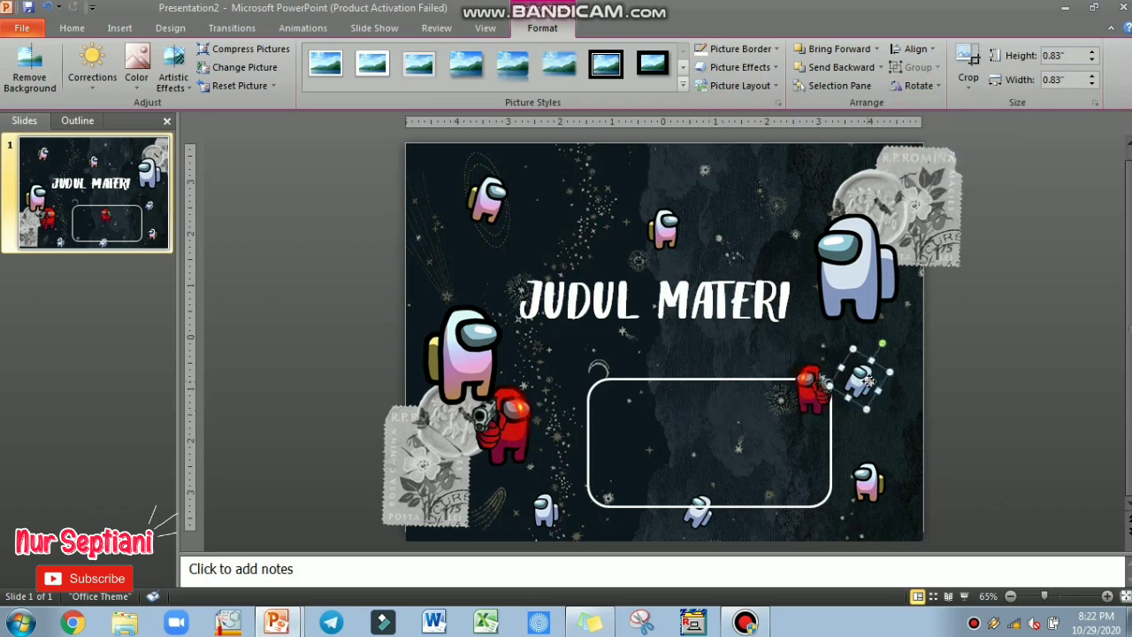
pyautogui.moveTo(871, 381); pyautogui.dragTo(894, 384)
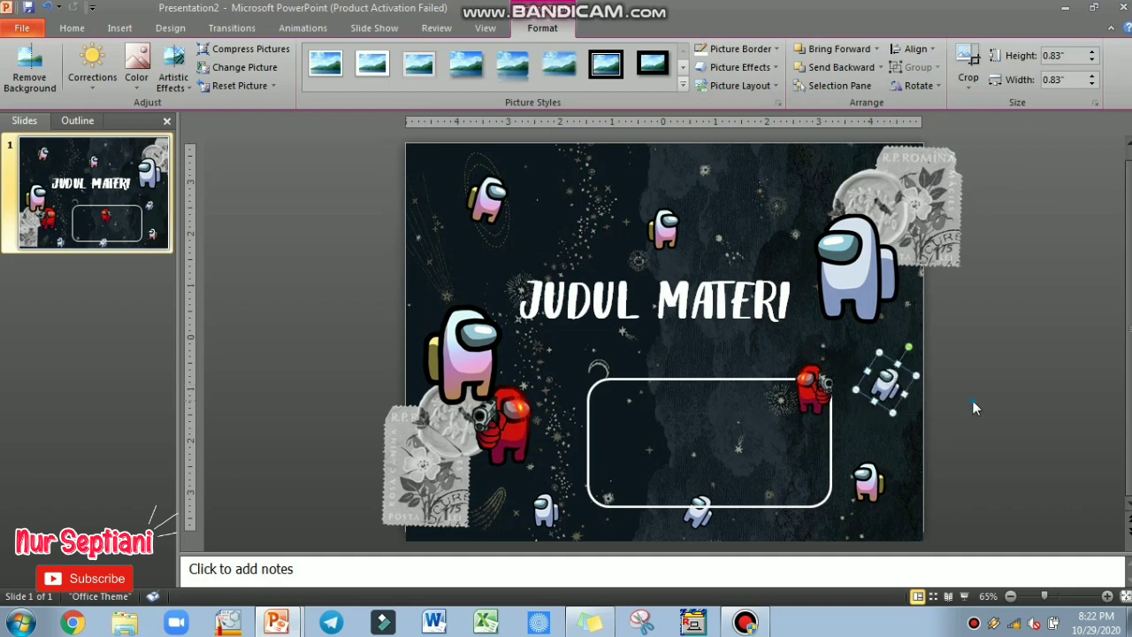
pyautogui.click(121, 29)
# Step: Add a text box inside the frame listing NAMA, NIS and KELAS on separate lines
pyautogui.click(434, 69)
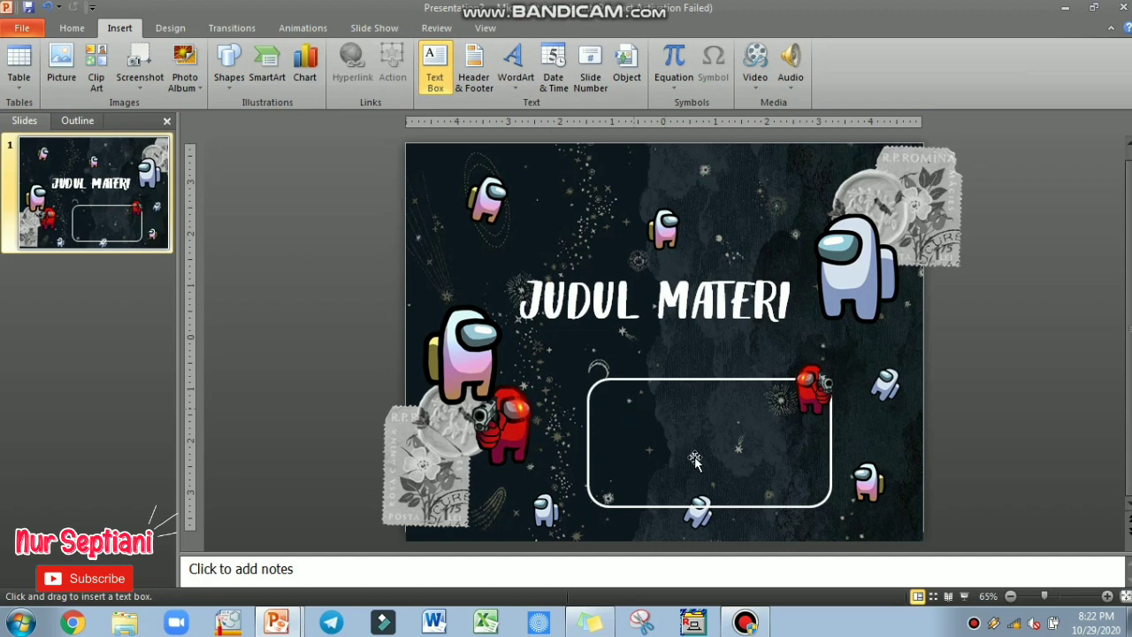
pyautogui.click(633, 411)
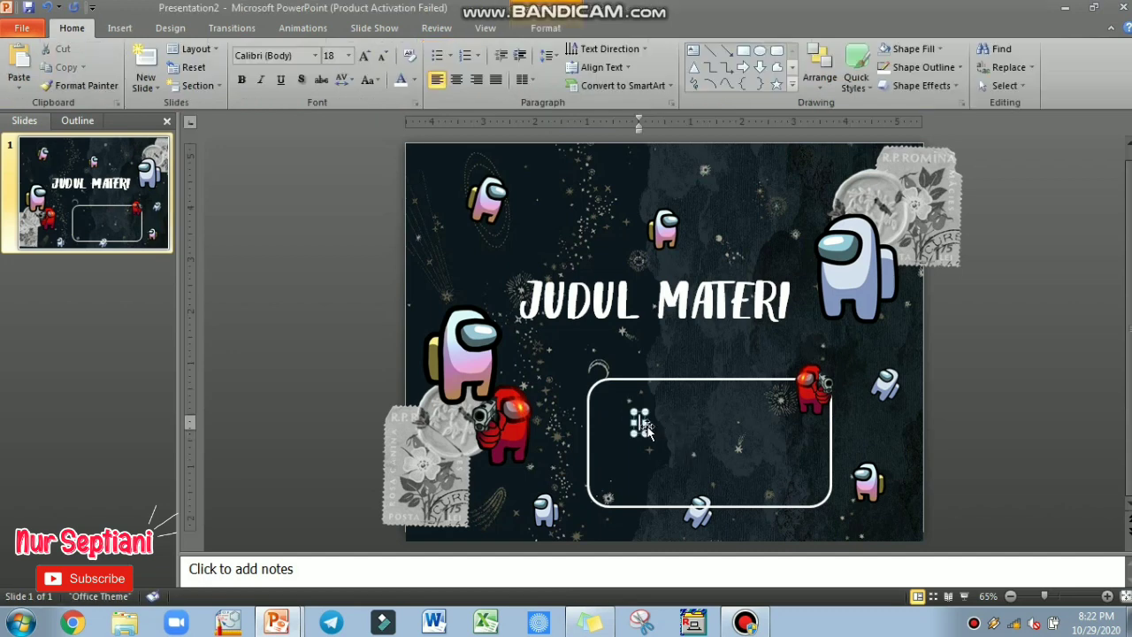
pyautogui.write('Nama')
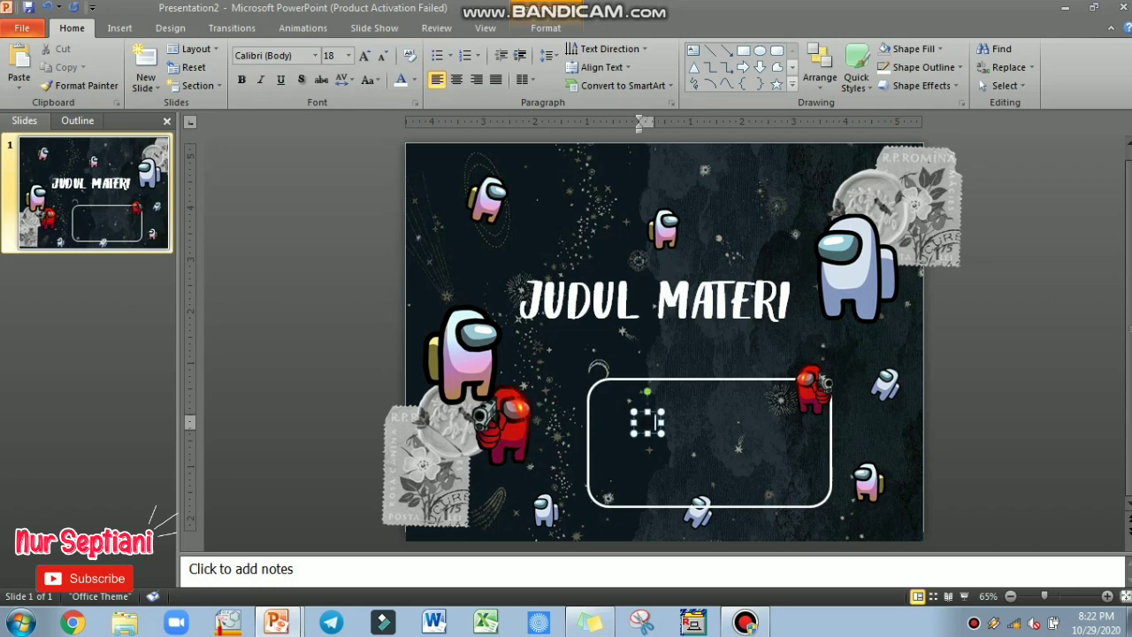
pyautogui.write(' NI')
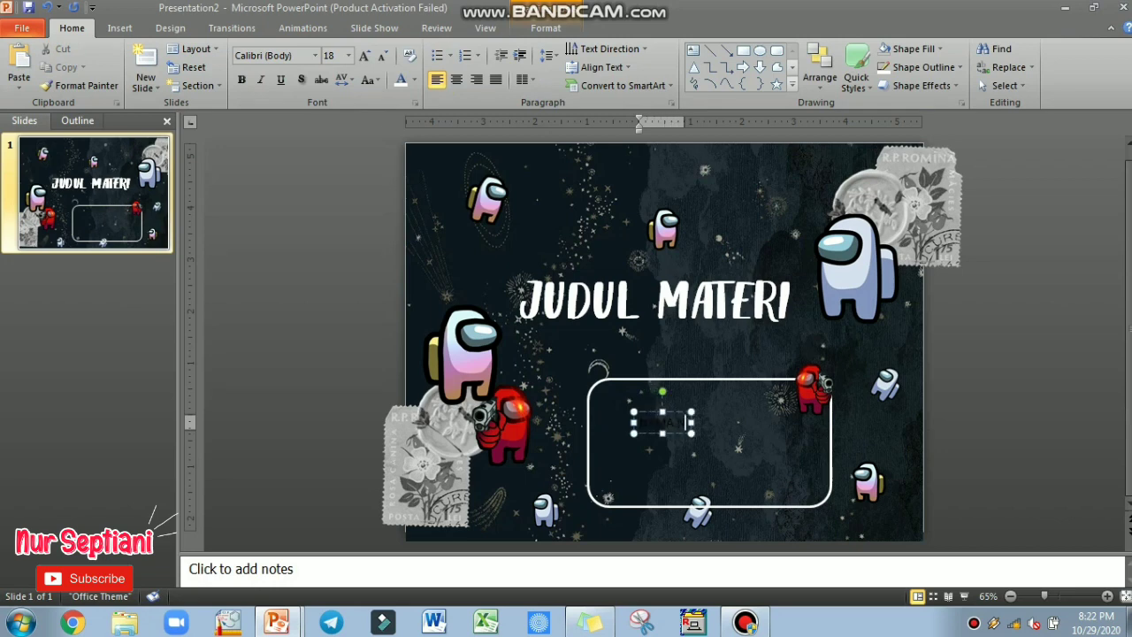
pyautogui.write('M')
pyautogui.press('BackSpace')
pyautogui.write('S')
pyautogui.press('Return')
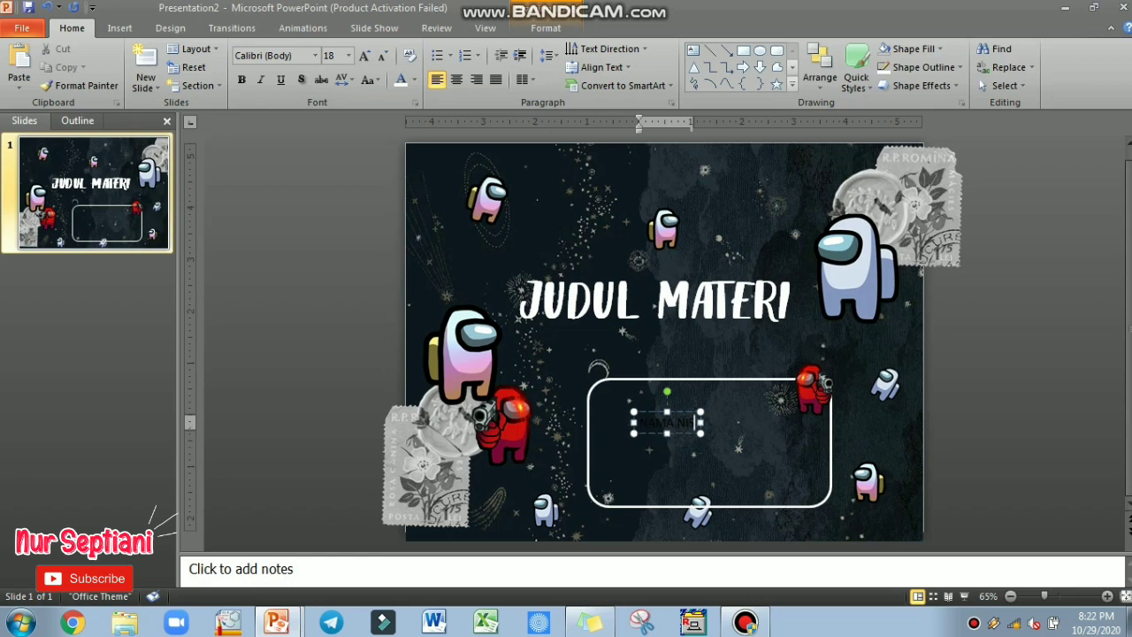
pyautogui.press('BackSpace')
pyautogui.press('BackSpace')
pyautogui.press('BackSpace')
pyautogui.press('Return')
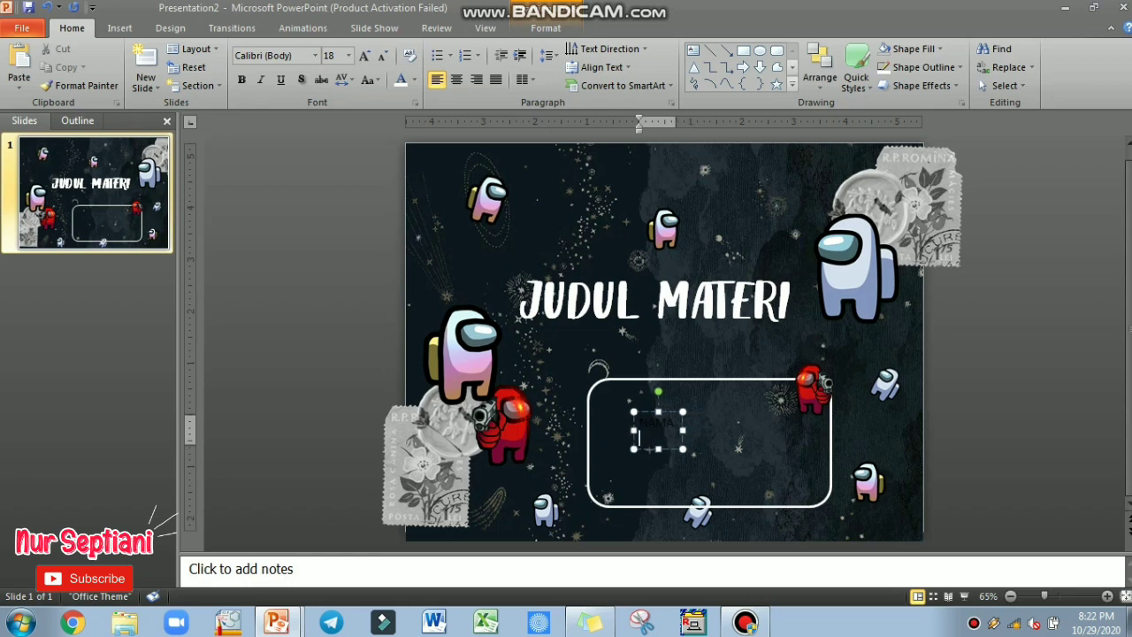
pyautogui.press('Return')
pyautogui.write('NIS')
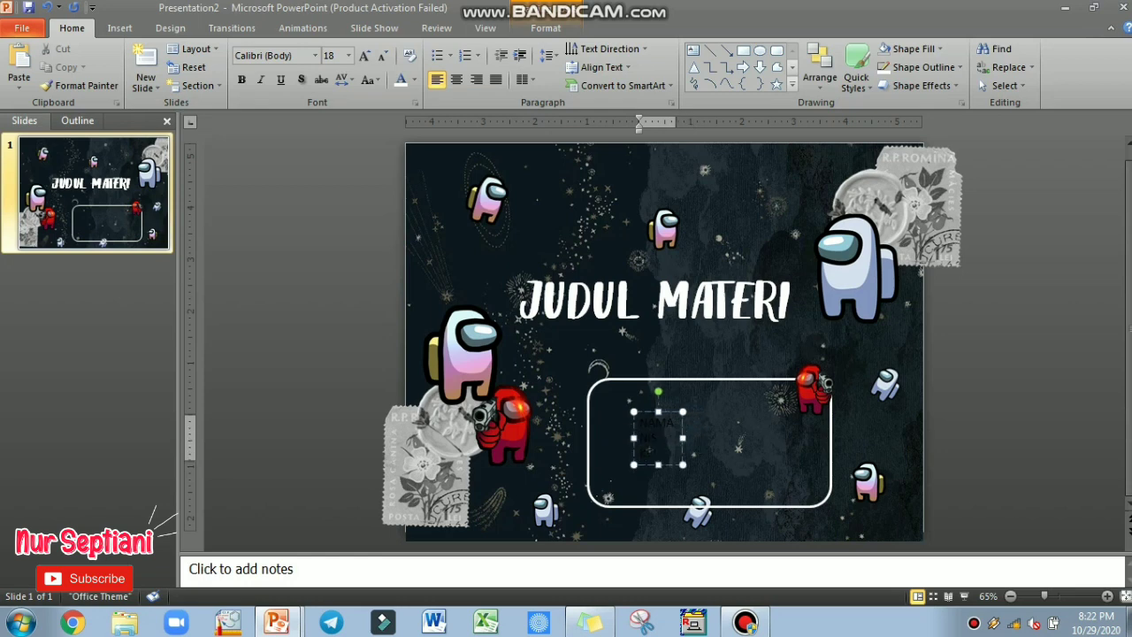
# Step: Set the text to the Cloudy font at size 28 and move the box left
pyautogui.hotkey('ctrl', 'a')
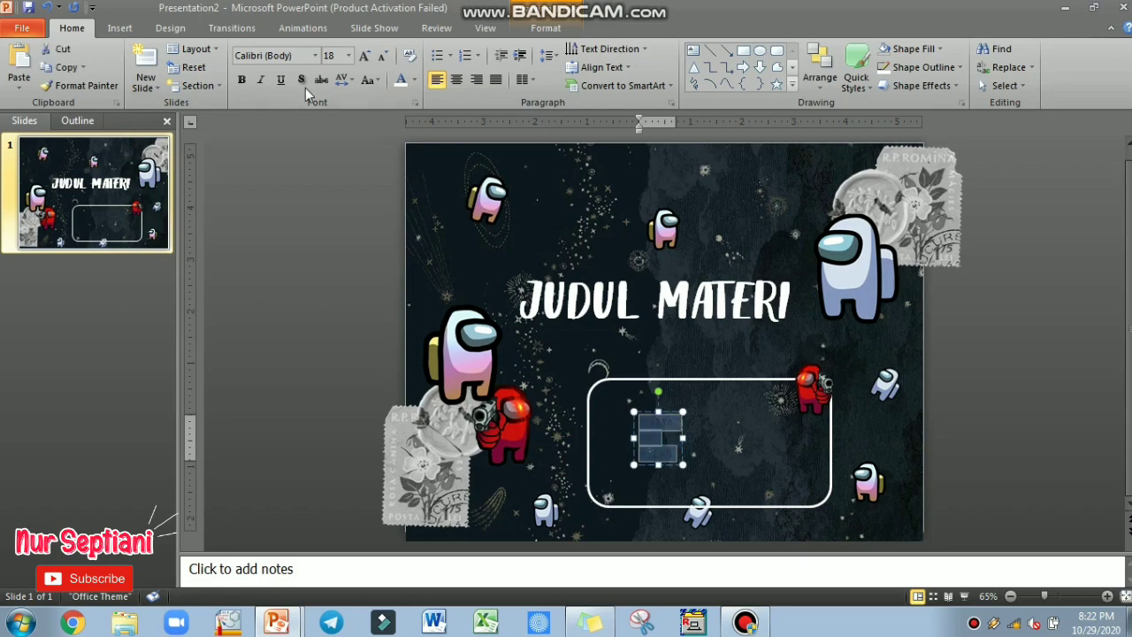
pyautogui.click(315, 55)
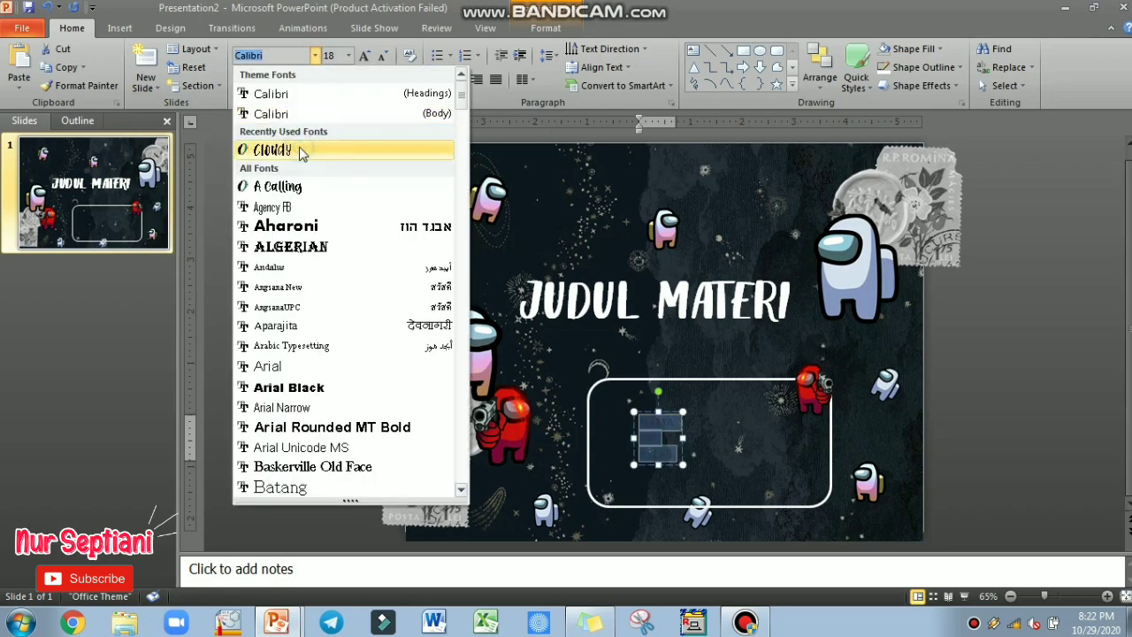
pyautogui.click(301, 151)
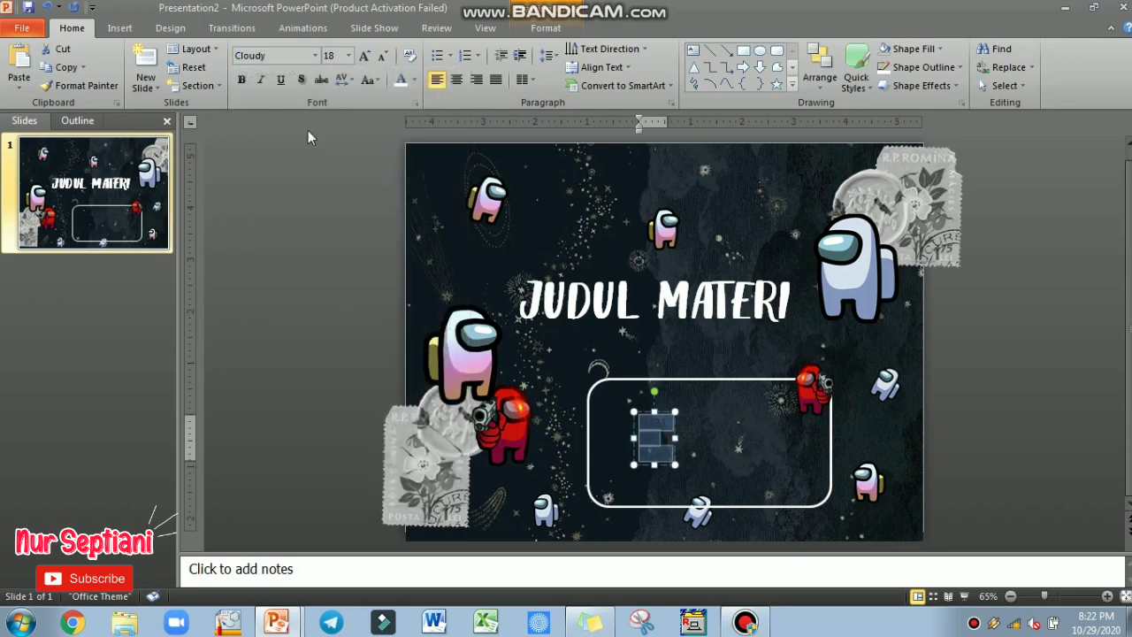
pyautogui.click(364, 55)
pyautogui.click(364, 54)
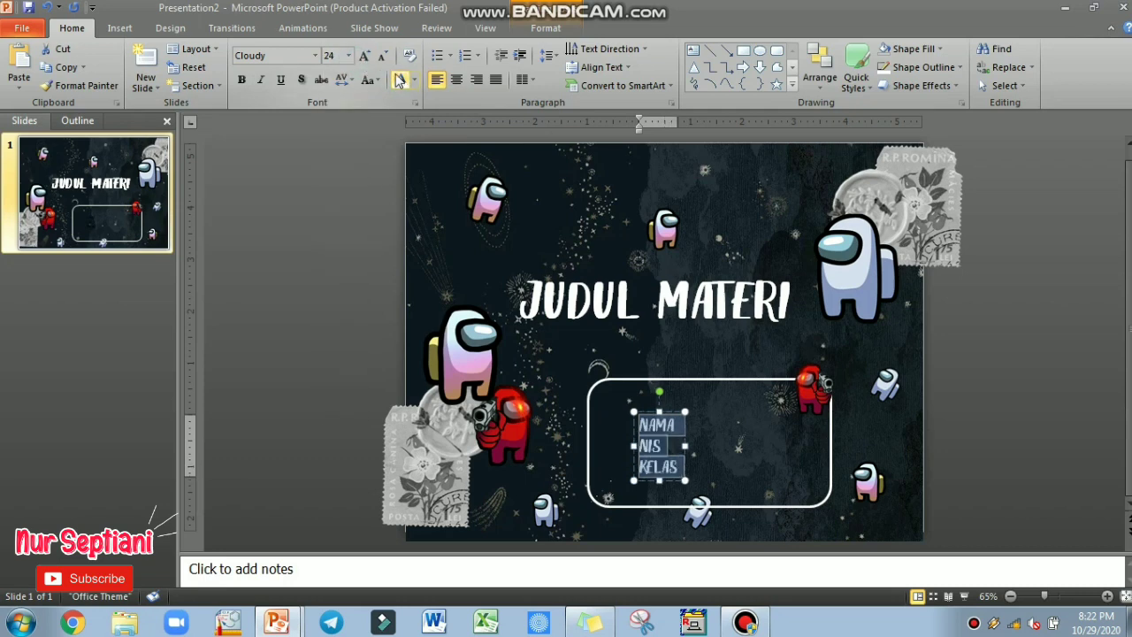
pyautogui.click(363, 55)
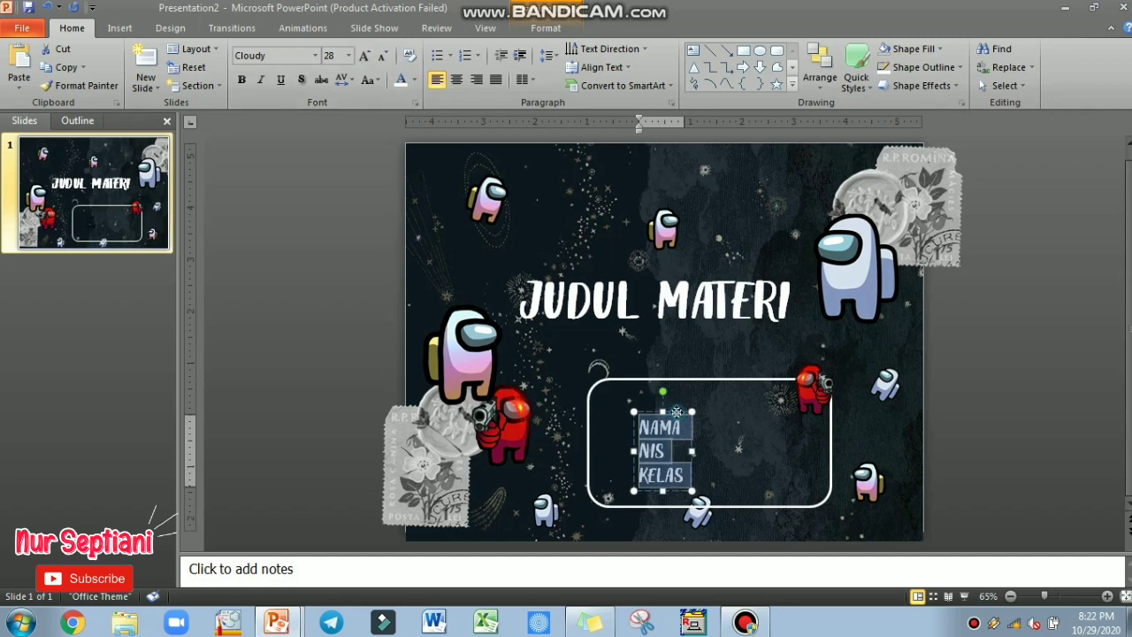
pyautogui.moveTo(676, 412); pyautogui.dragTo(616, 400)
pyautogui.click(351, 347)
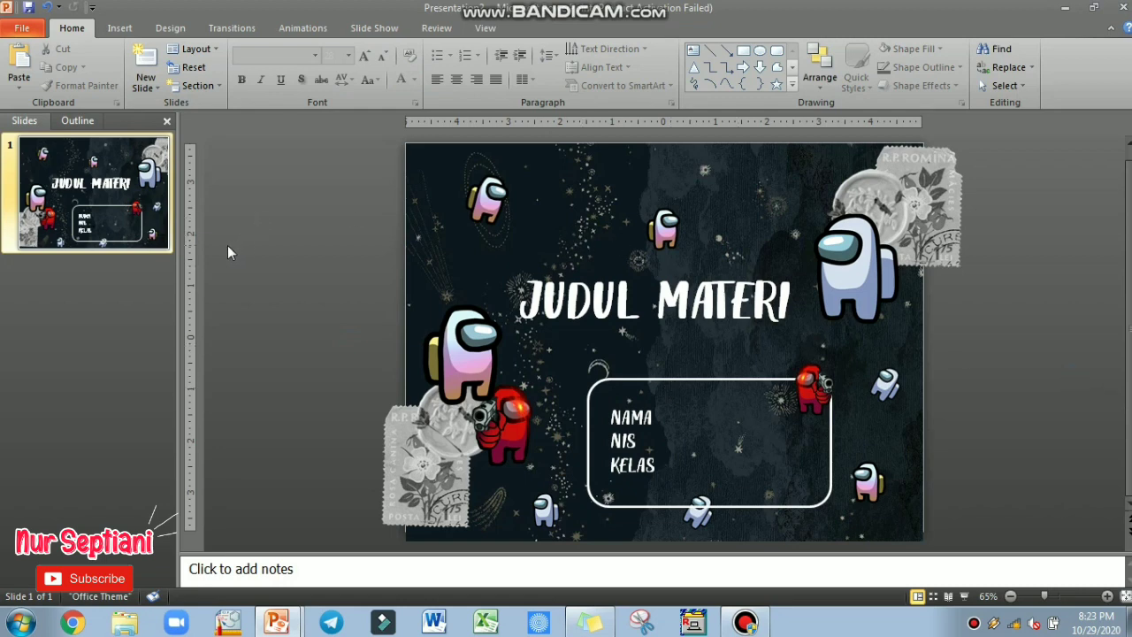
pyautogui.press('F5')
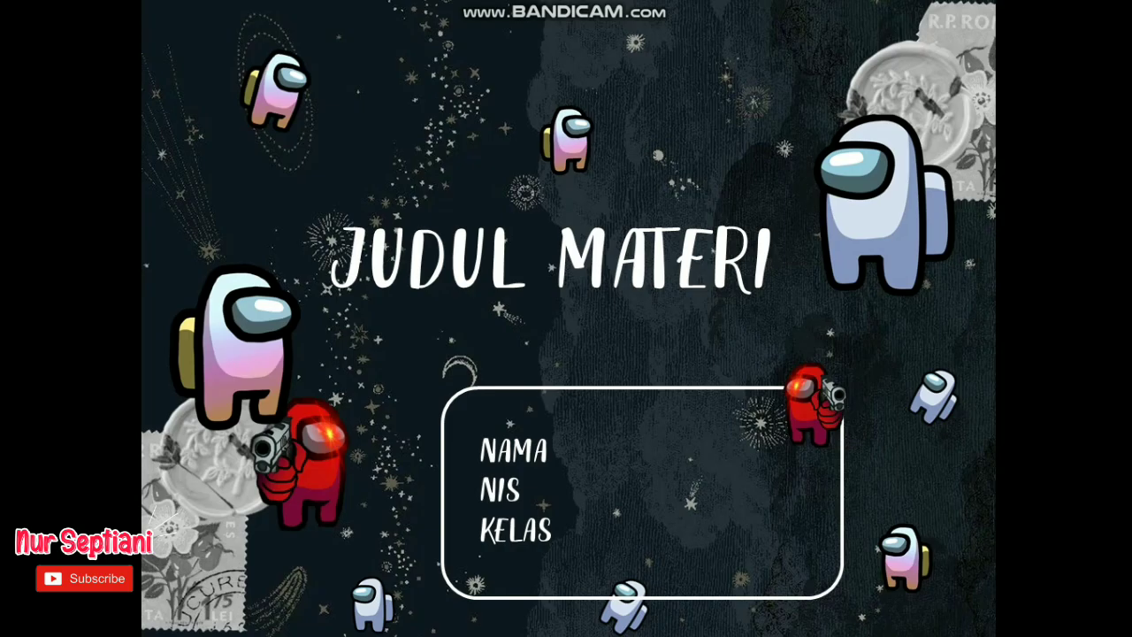
pyautogui.press('Escape')
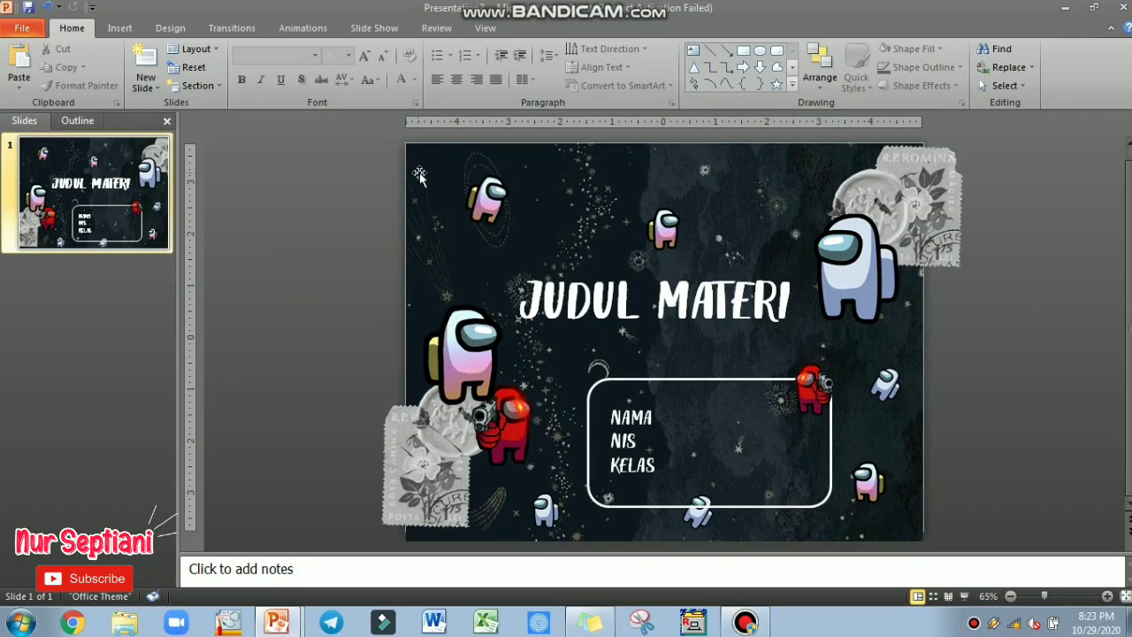
# Step: Paste a copy of the JUDUL MATERI title and set it to 72 point
pyautogui.click(624, 305)
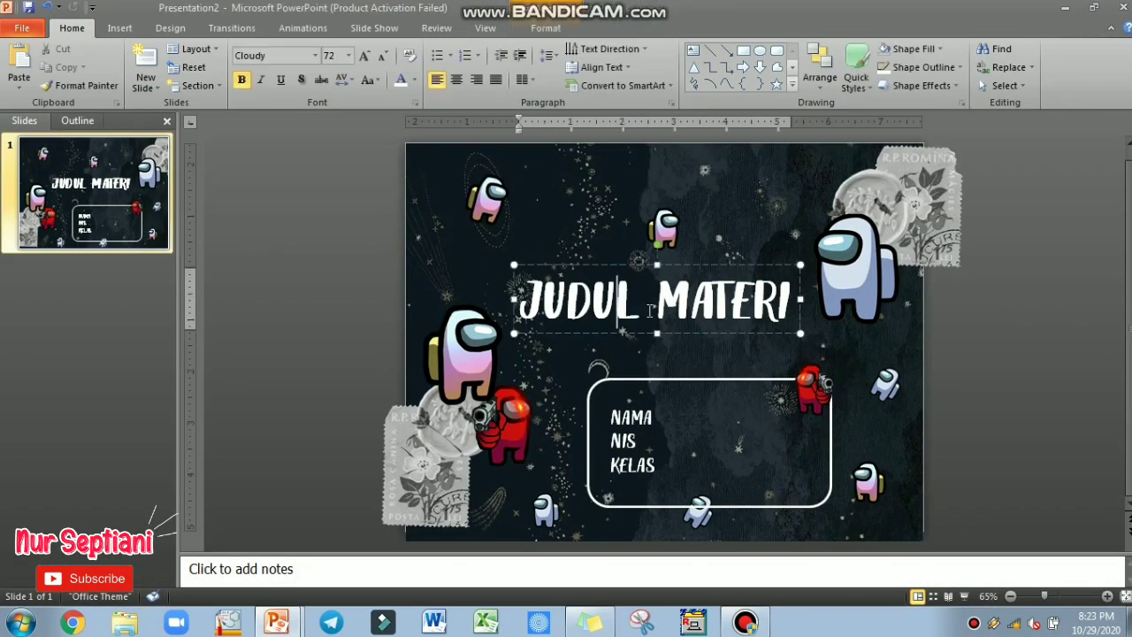
pyautogui.tripleClick(648, 309)
pyautogui.hotkey('ctrl', 'c')
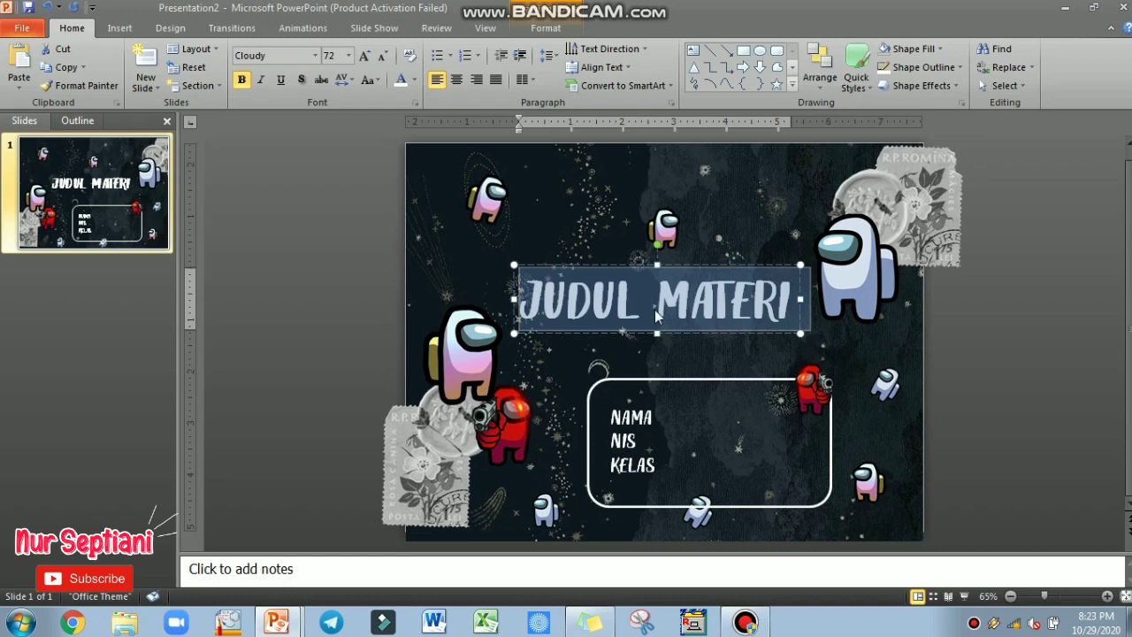
pyautogui.click(336, 275)
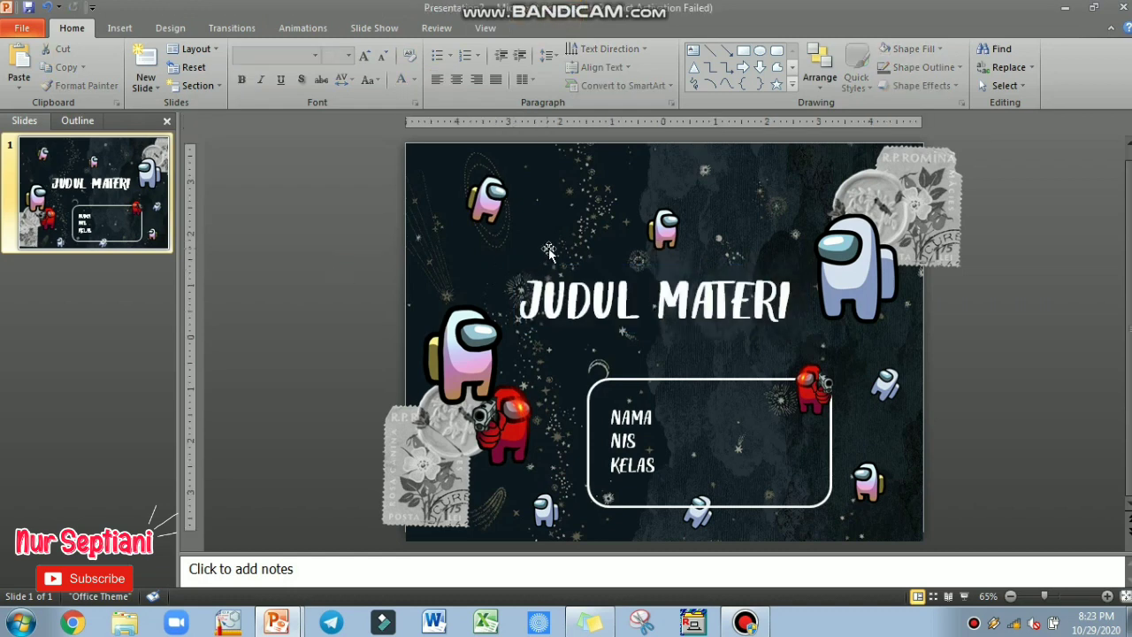
pyautogui.hotkey('ctrl', 'v')
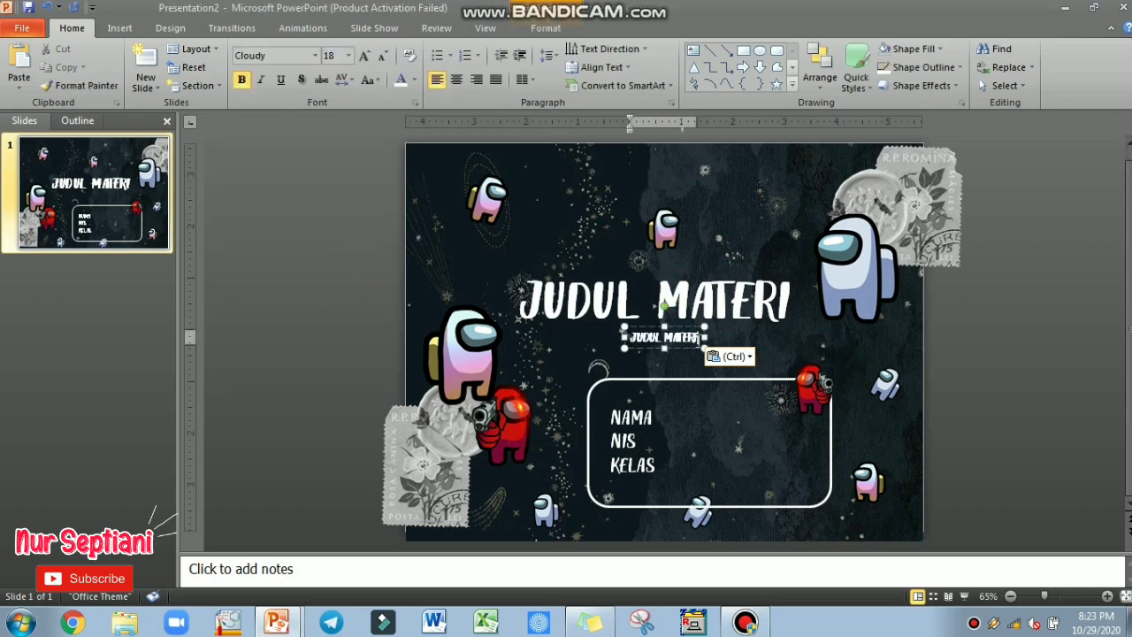
pyautogui.click(349, 55)
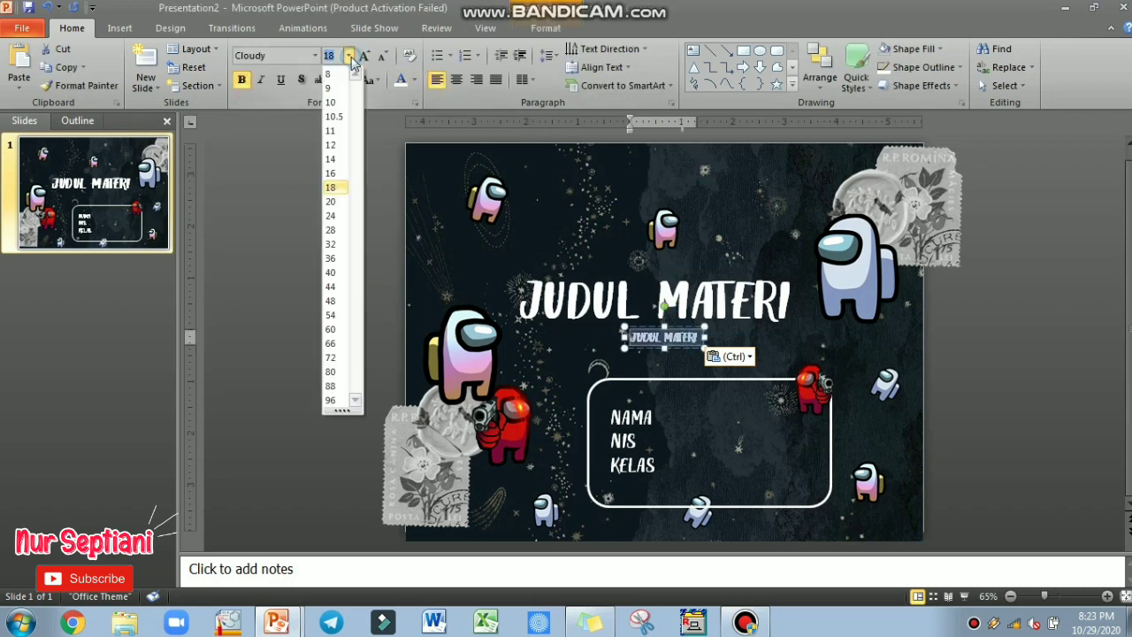
pyautogui.click(330, 358)
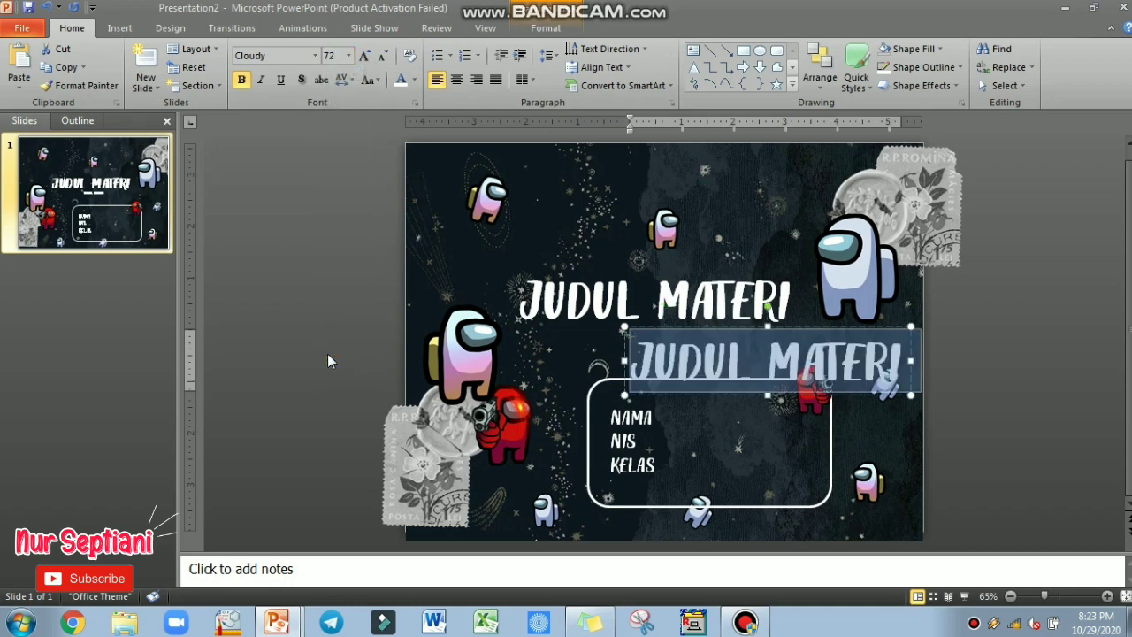
# Step: Colour the copy red and drag it over the white title, slightly lower
pyautogui.click(414, 82)
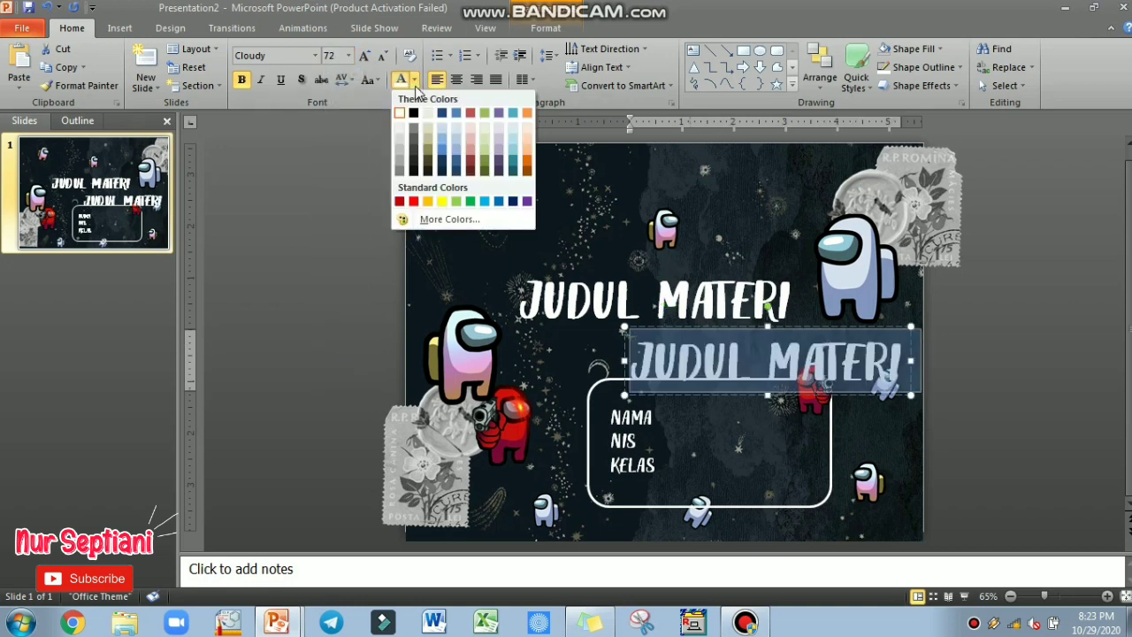
pyautogui.click(413, 201)
pyautogui.click(671, 319)
pyautogui.moveTo(748, 323); pyautogui.dragTo(650, 284)
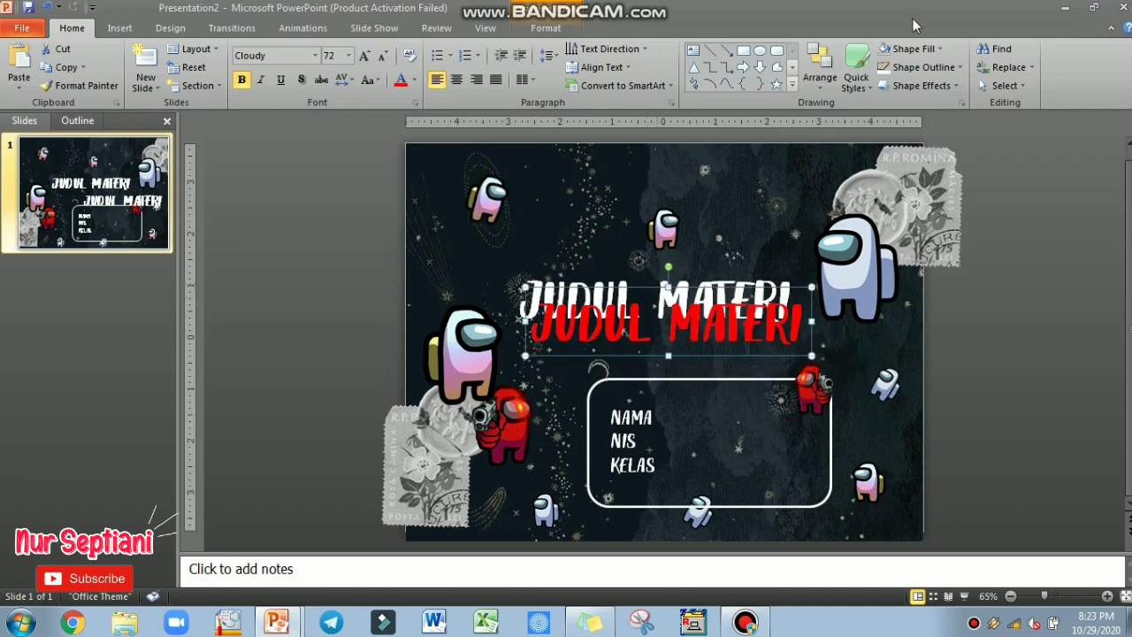
pyautogui.click(819, 78)
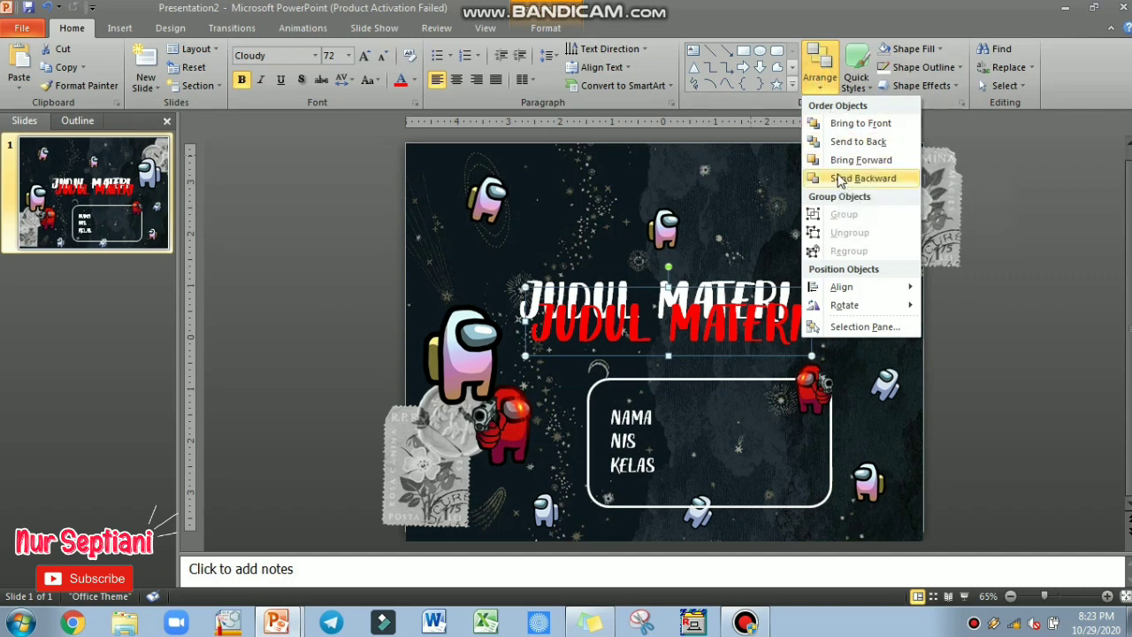
# Step: Send the red copy one layer backward, undoing an accidental white recolour
pyautogui.click(836, 178)
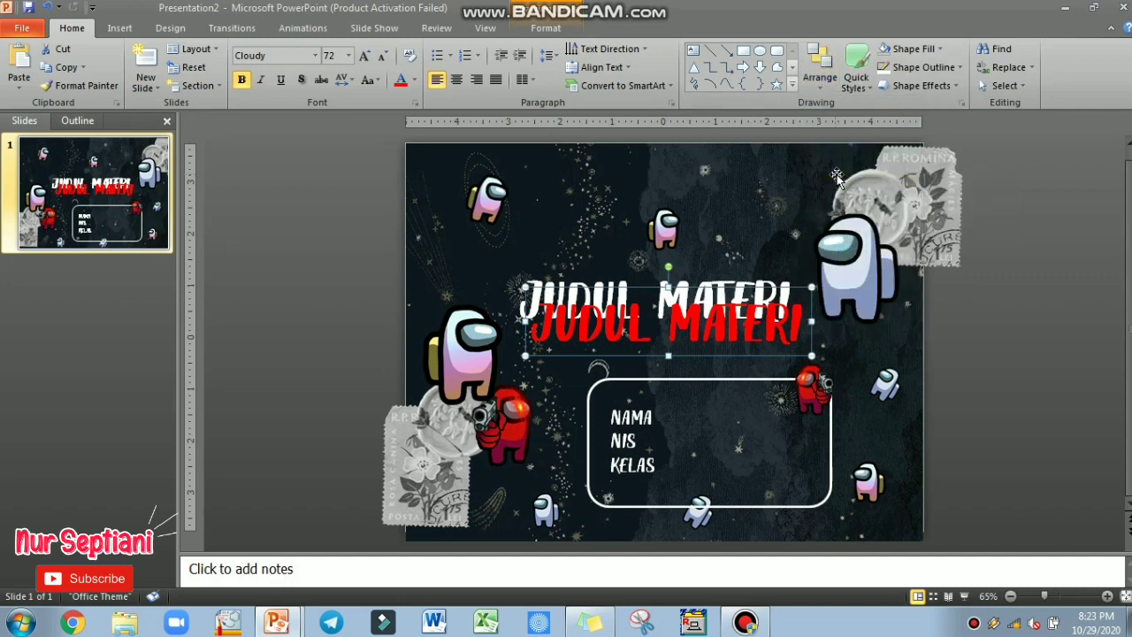
pyautogui.click(764, 301)
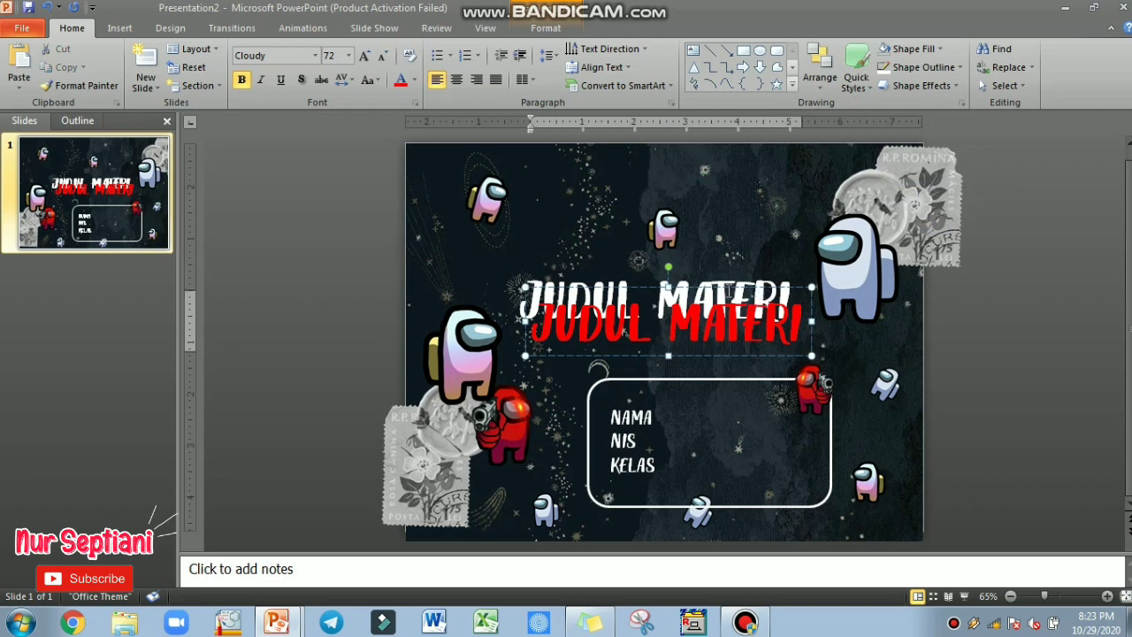
pyautogui.click(731, 288)
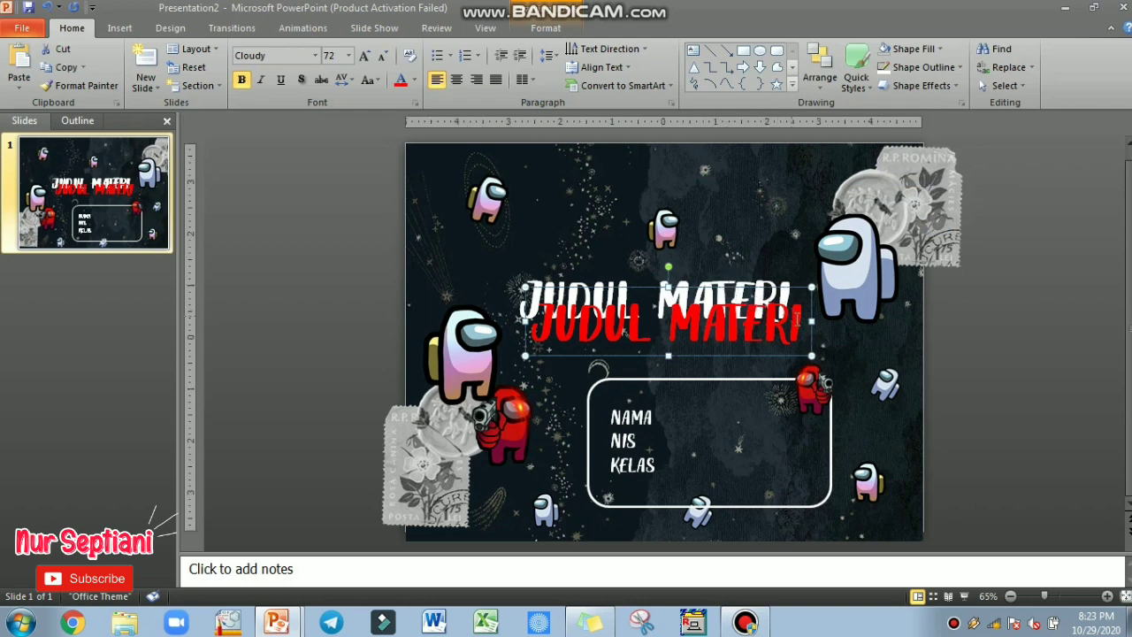
pyautogui.moveTo(802, 327); pyautogui.dragTo(529, 326)
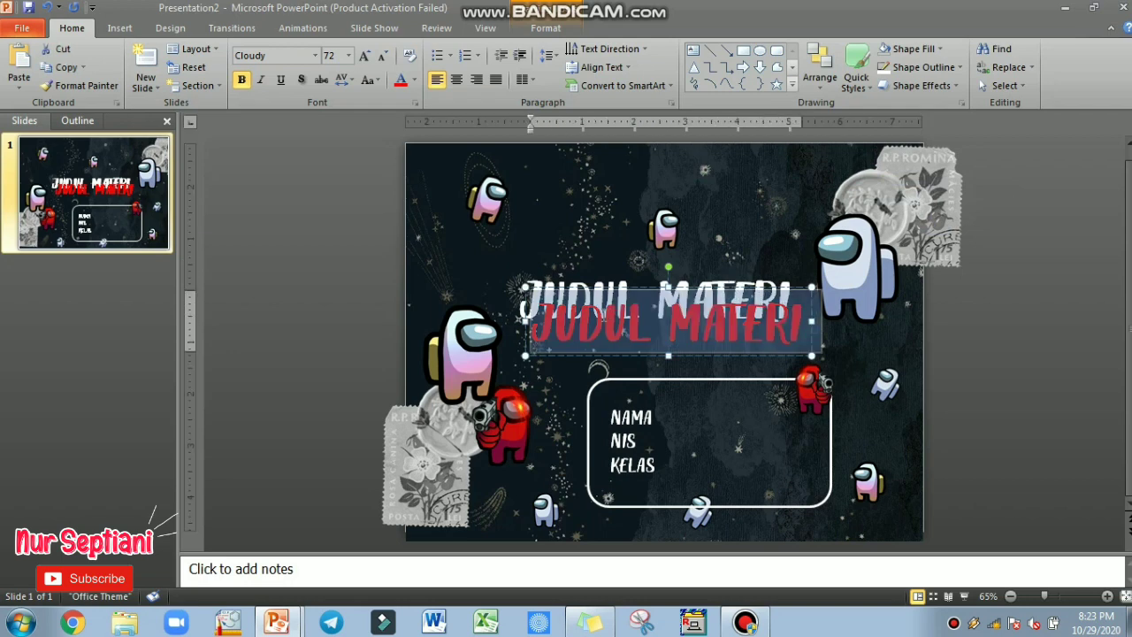
pyautogui.click(414, 79)
pyautogui.click(399, 113)
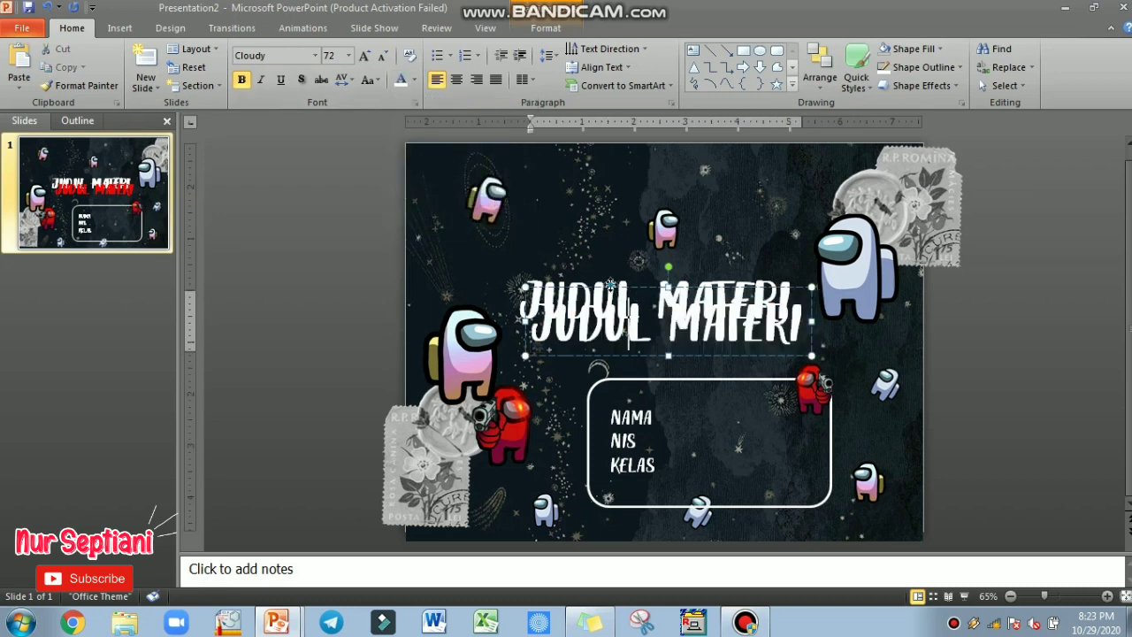
pyautogui.click(598, 280)
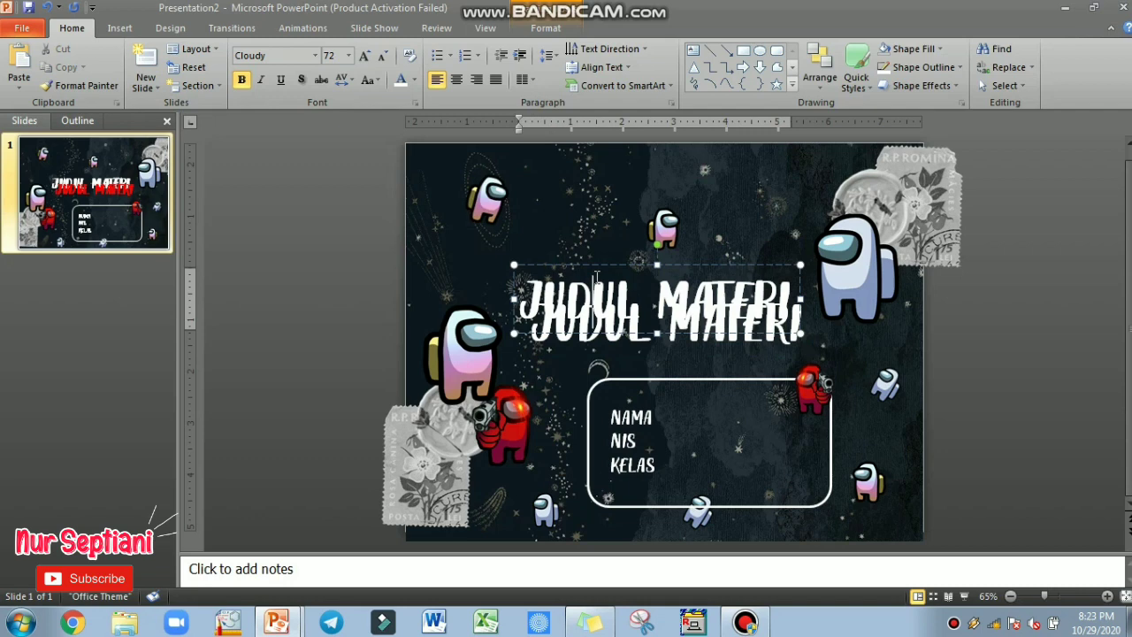
pyautogui.hotkey('ctrl', 'z')
# Step: Select all of the white JUDUL MATERI title's text
pyautogui.click(549, 284)
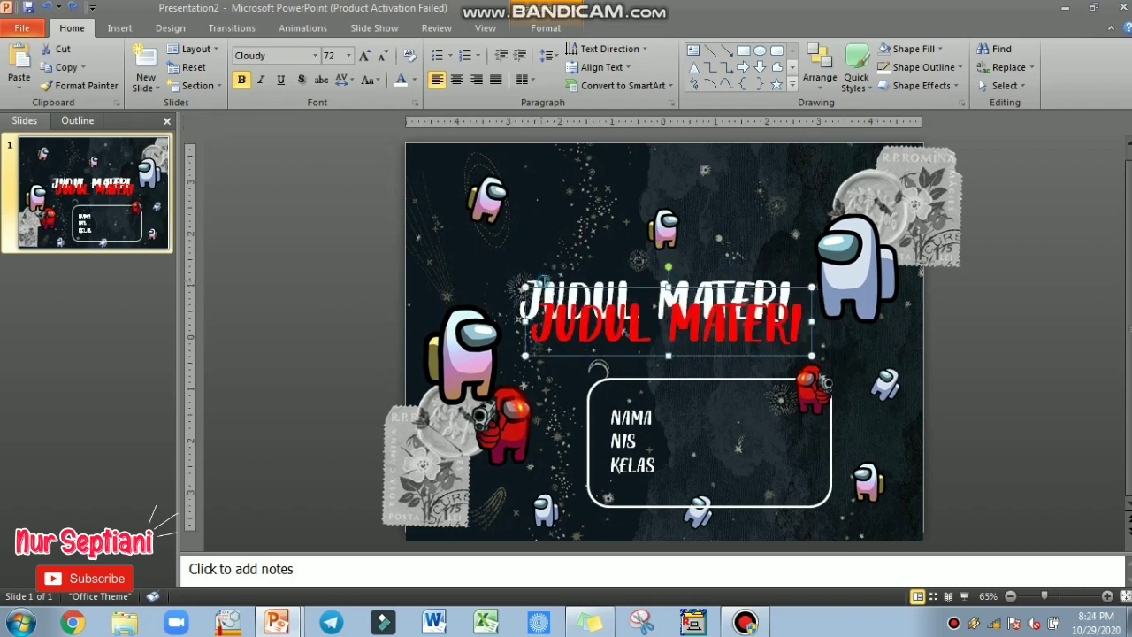
pyautogui.click(543, 284)
pyautogui.click(545, 283)
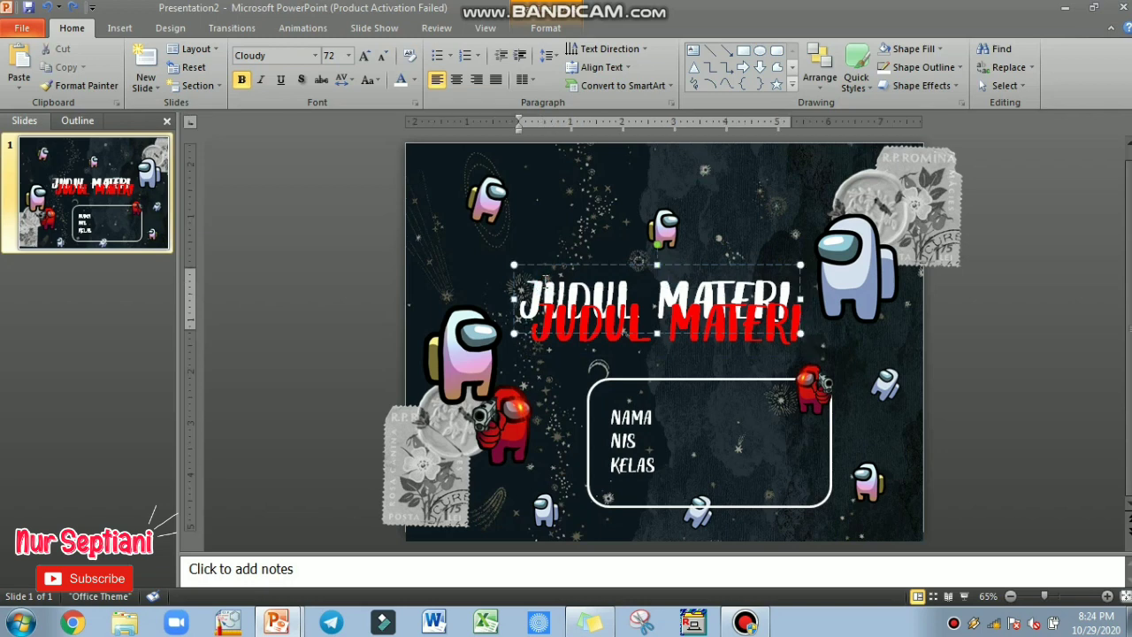
pyautogui.hotkey('ctrl', 'a')
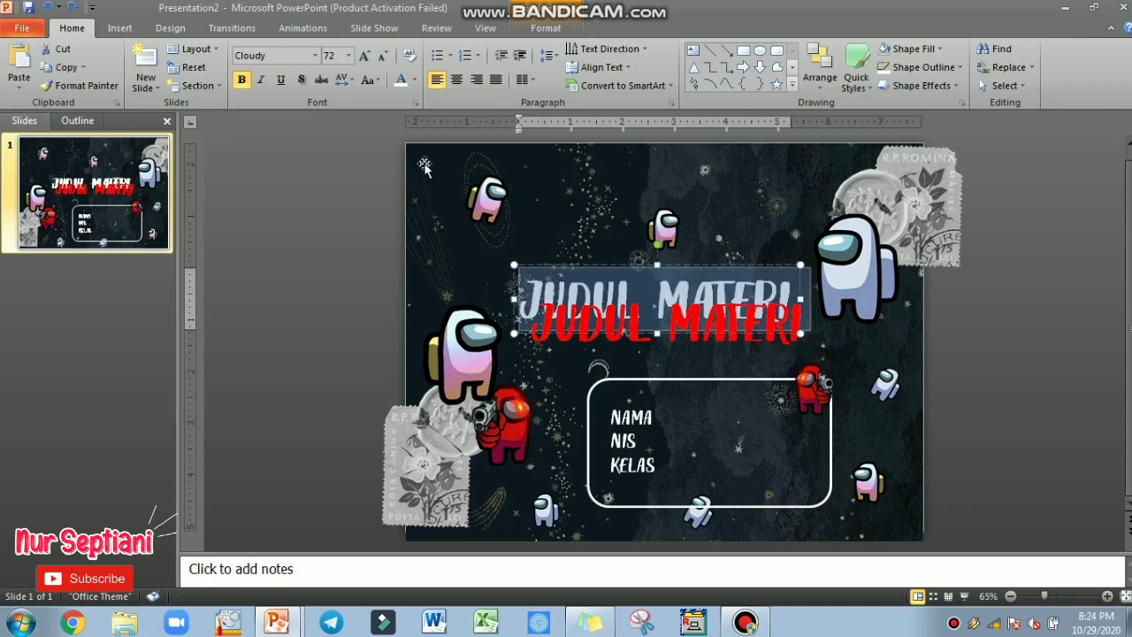
# Step: Colour one title copy red and the other white
pyautogui.click(415, 80)
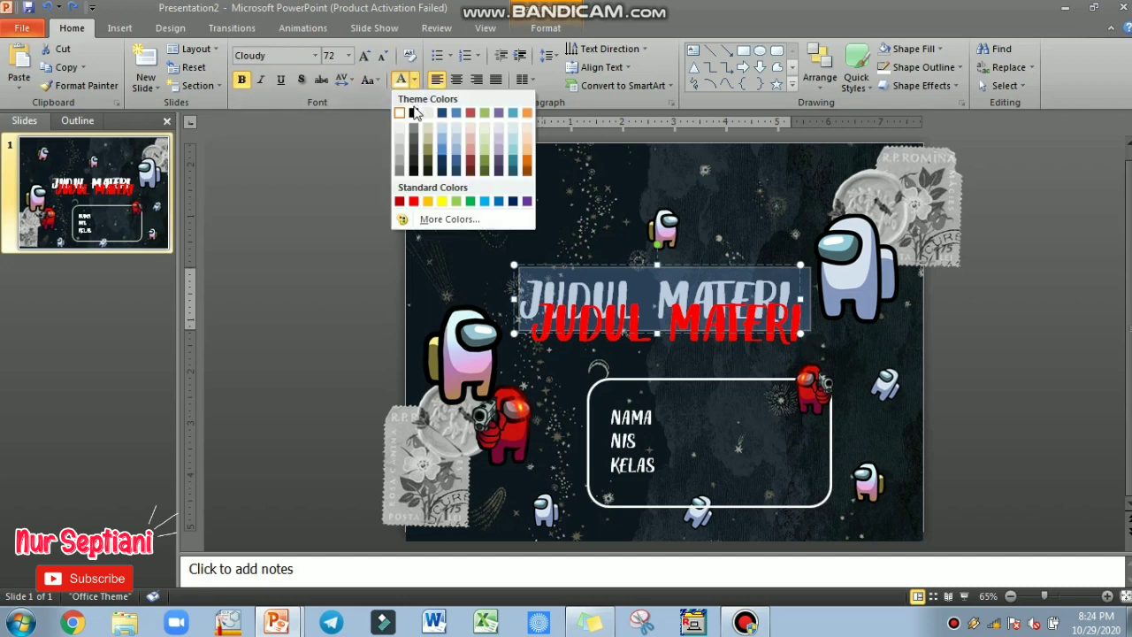
pyautogui.click(412, 202)
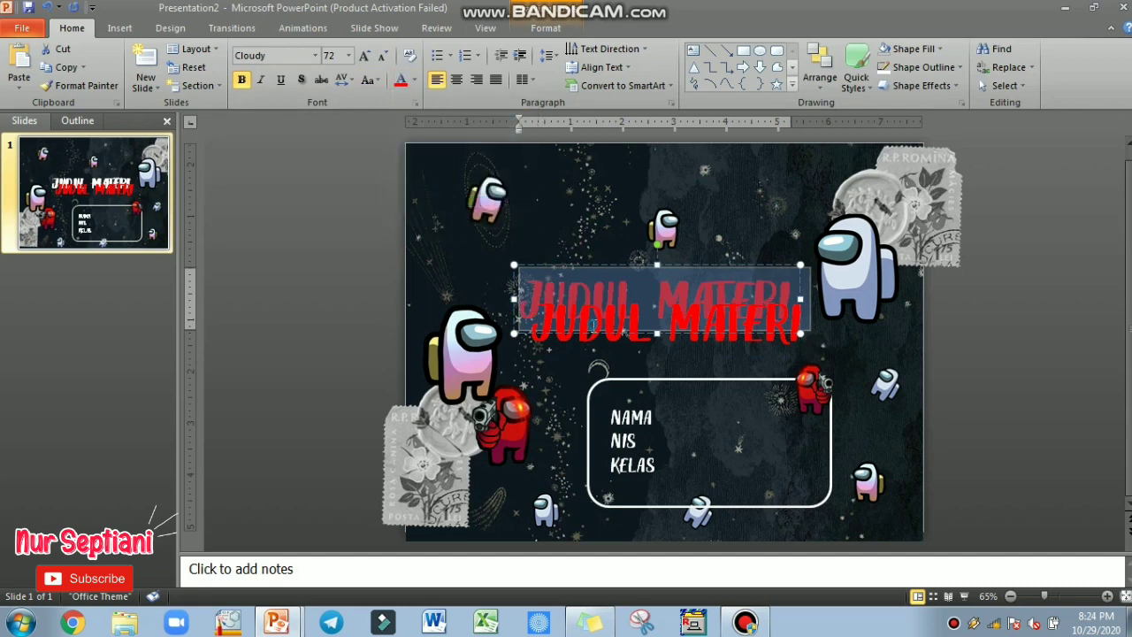
pyautogui.click(592, 325)
pyautogui.hotkey('ctrl', 'a')
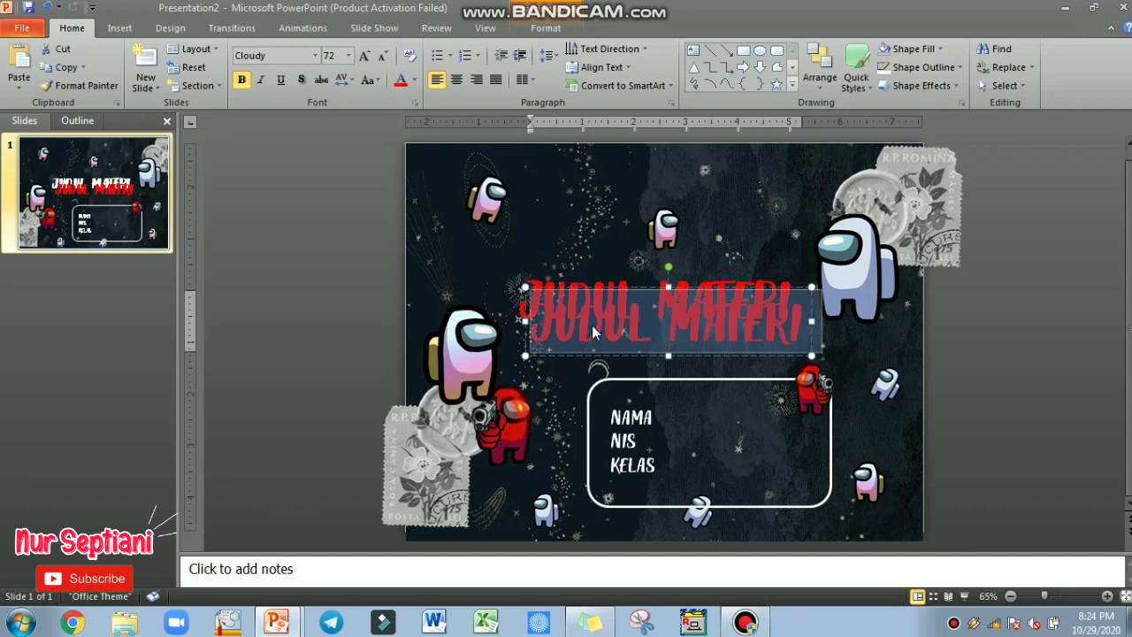
pyautogui.click(413, 80)
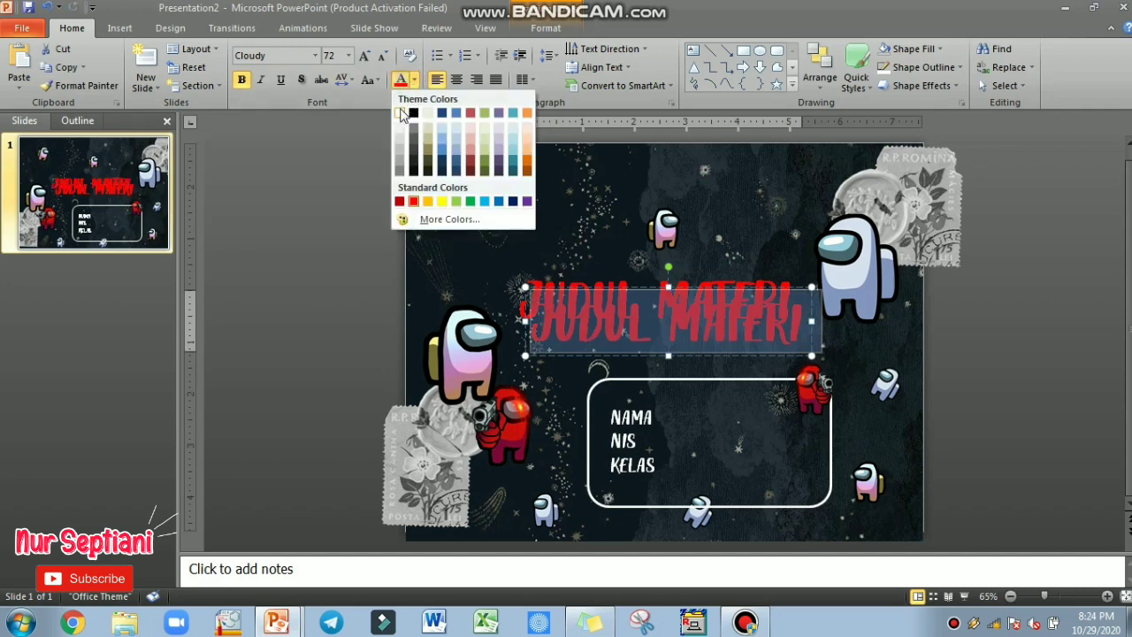
pyautogui.click(399, 112)
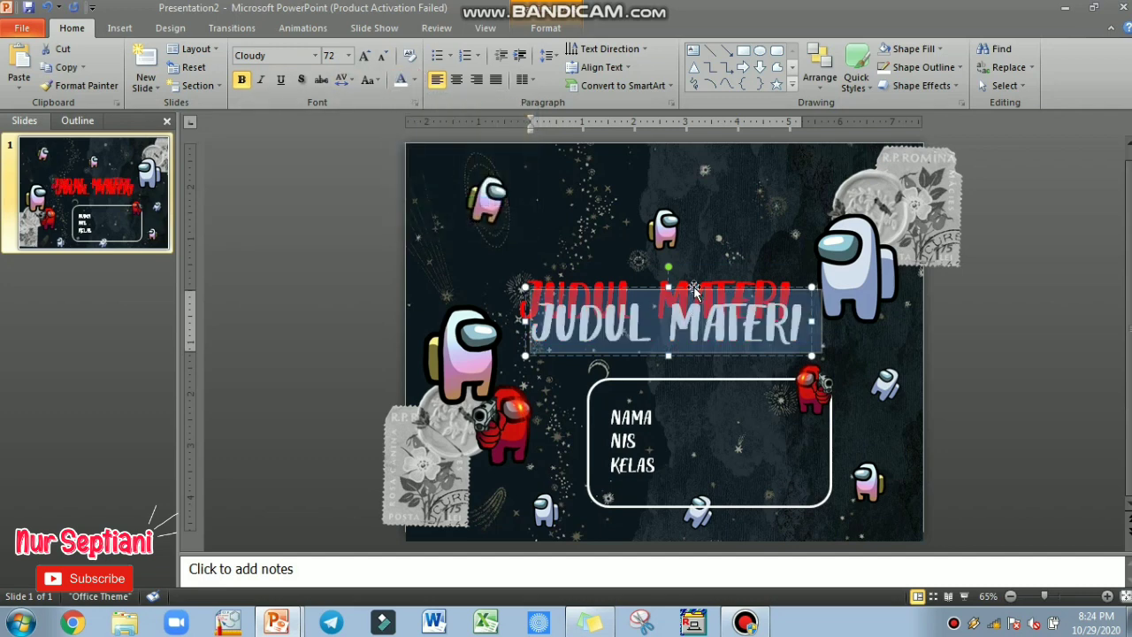
# Step: Drag the white title onto the red copy and nudge it into place
pyautogui.moveTo(691, 287); pyautogui.dragTo(677, 270)
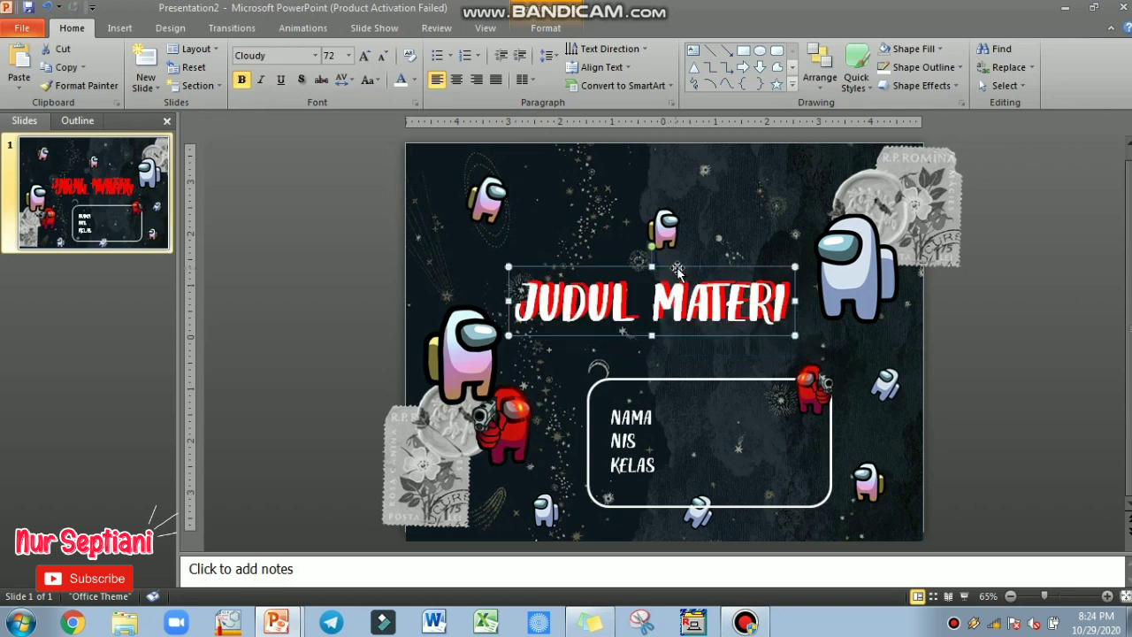
pyautogui.press('Left')
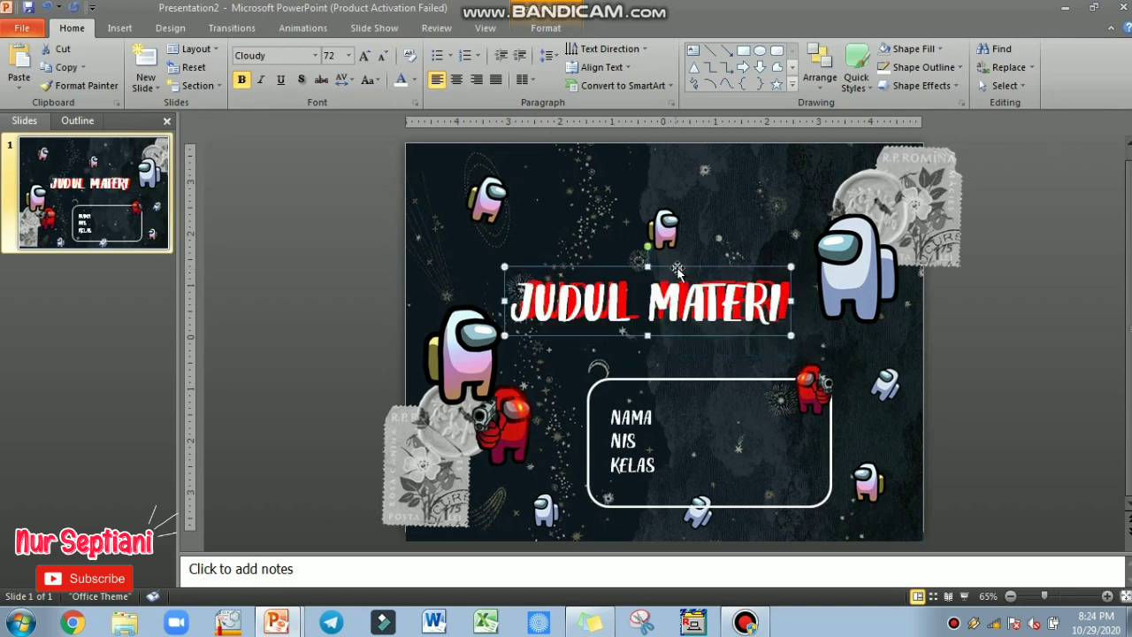
pyautogui.press('Right')
pyautogui.press('Right')
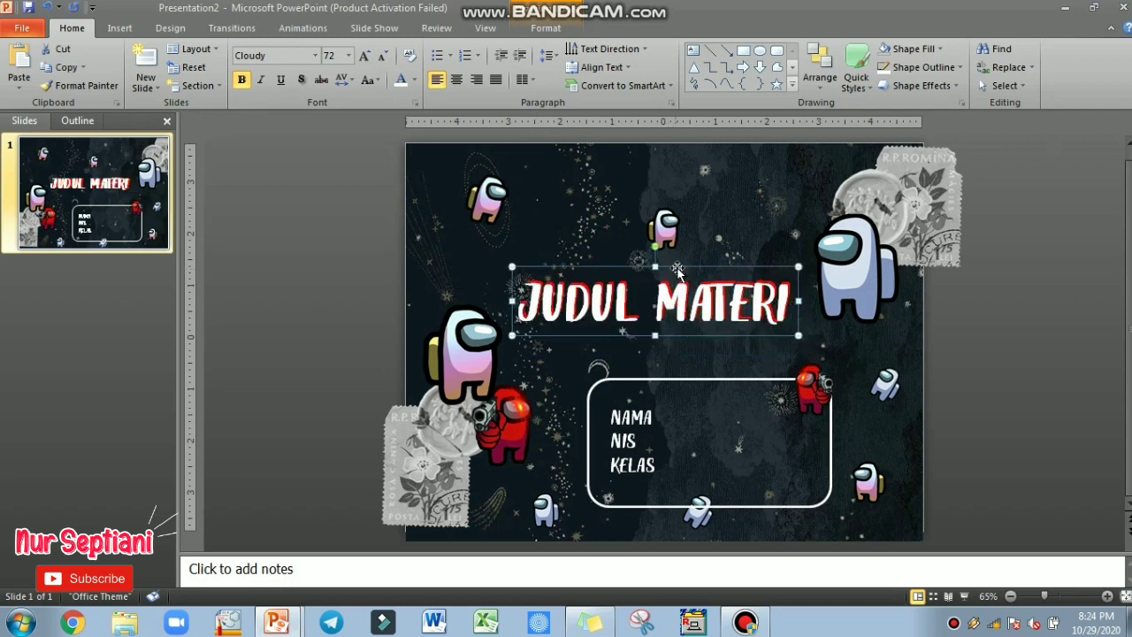
pyautogui.hotkey('ctrl', 'Down')
pyautogui.hotkey('ctrl', 'Down')
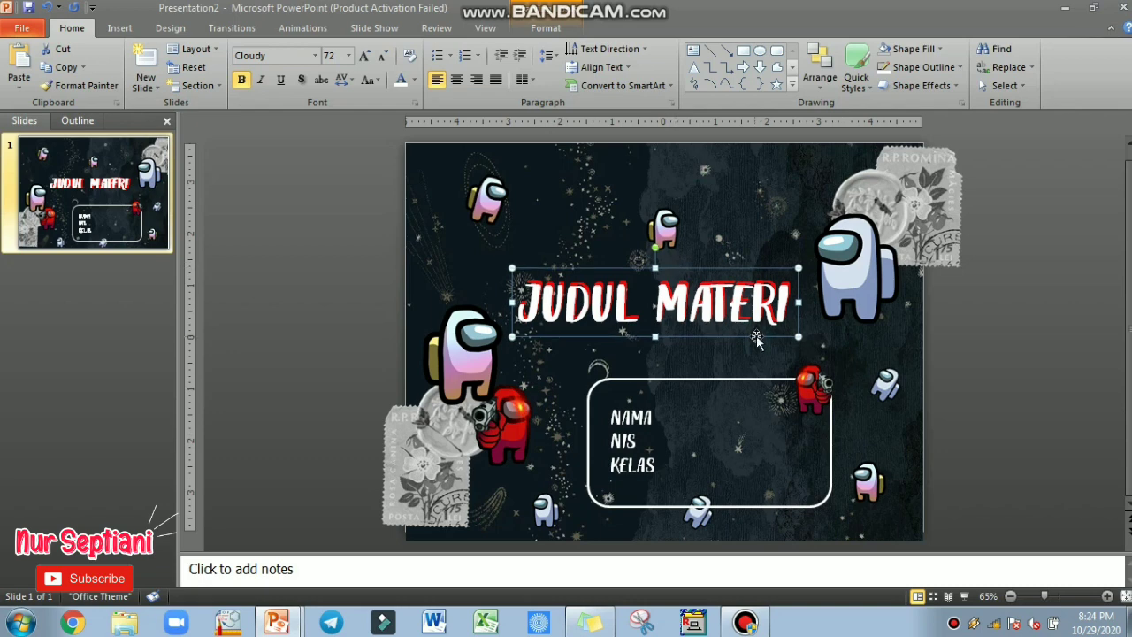
# Step: Fine-tune the white title's offset over the red copy with arrow-key nudges
pyautogui.click(758, 352)
pyautogui.click(780, 281)
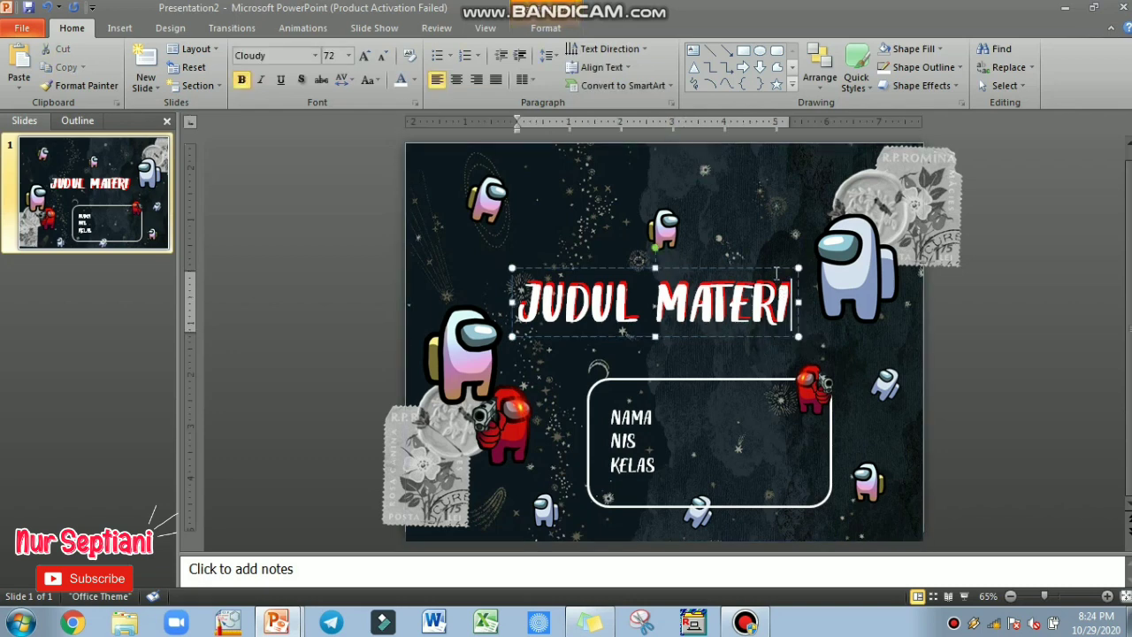
pyautogui.moveTo(771, 263); pyautogui.dragTo(762, 253)
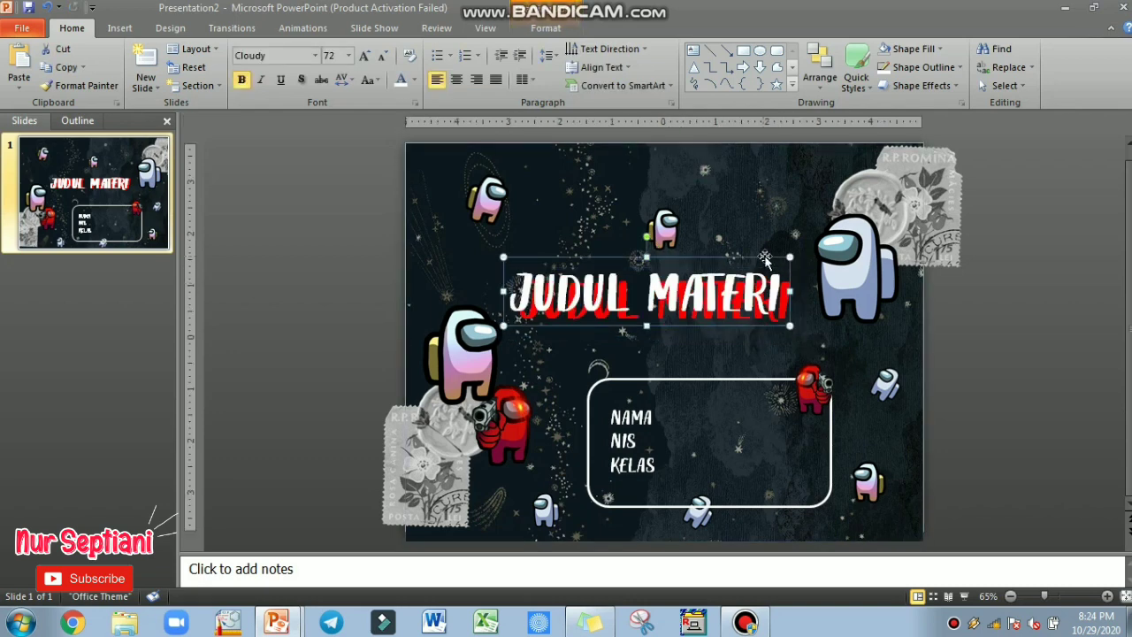
pyautogui.click(766, 317)
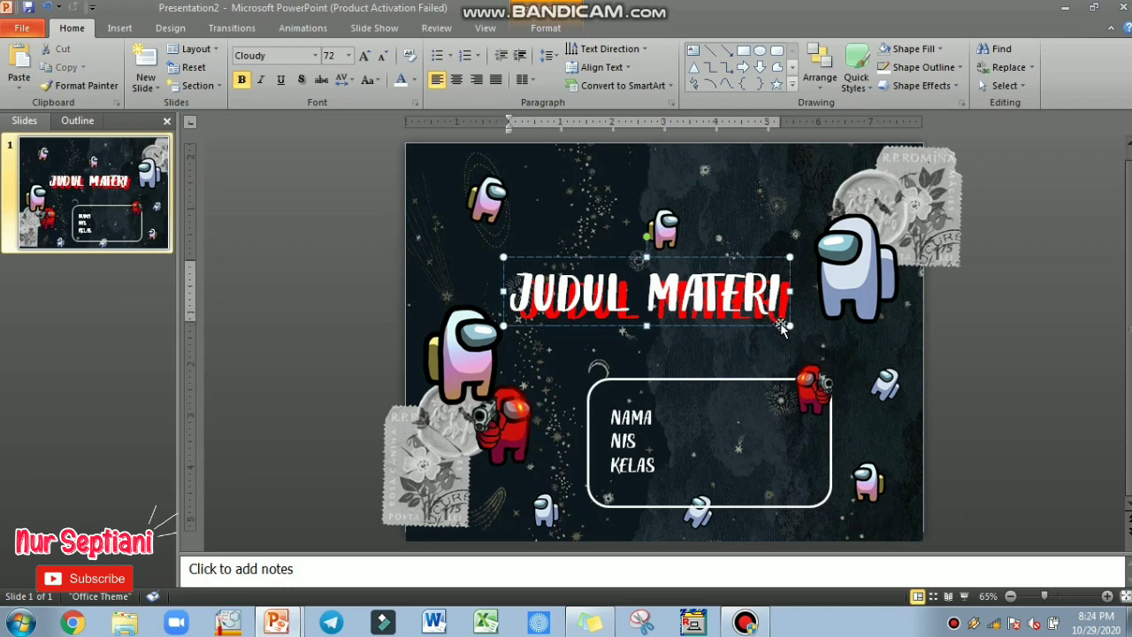
pyautogui.click(735, 257)
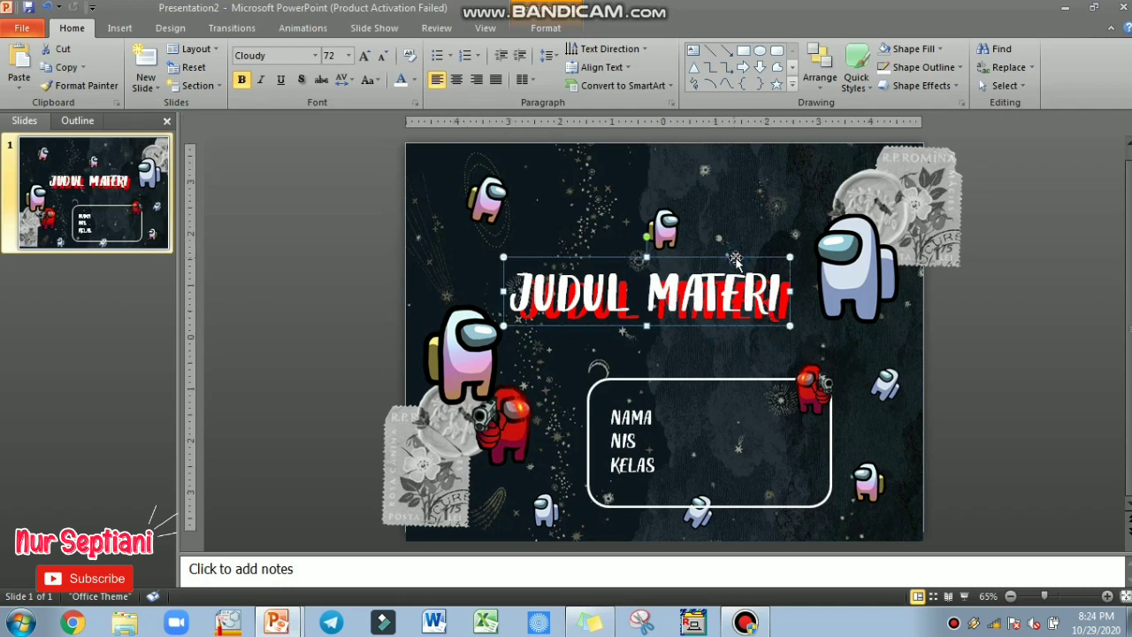
pyautogui.press('Down')
pyautogui.press('Down')
pyautogui.press('Right')
pyautogui.press('Down')
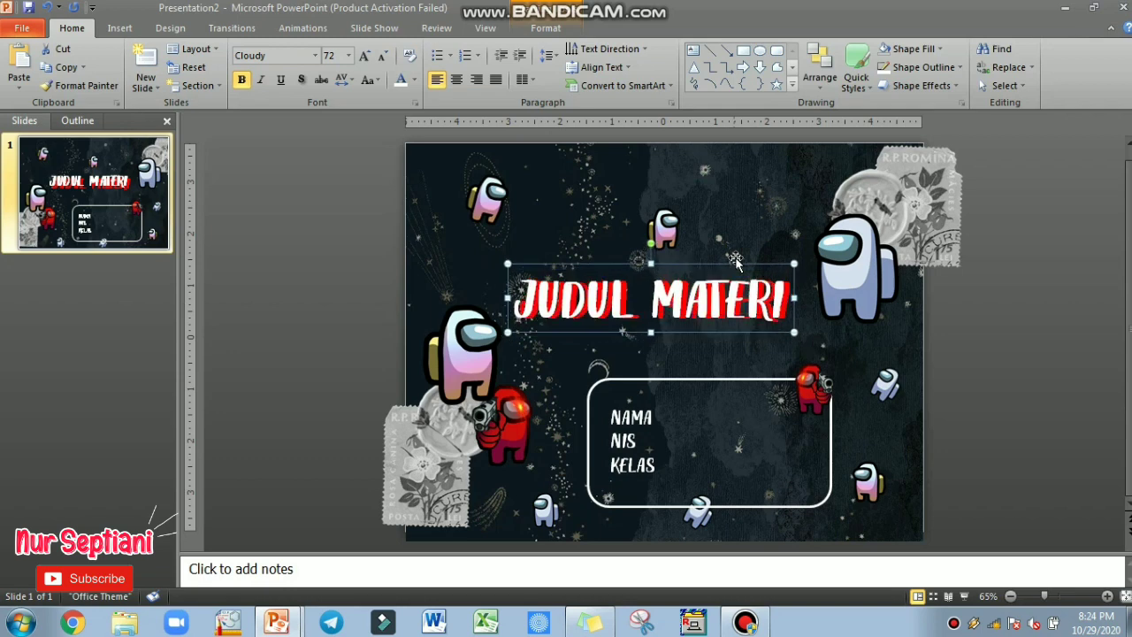
pyautogui.press('Right')
pyautogui.press('Left')
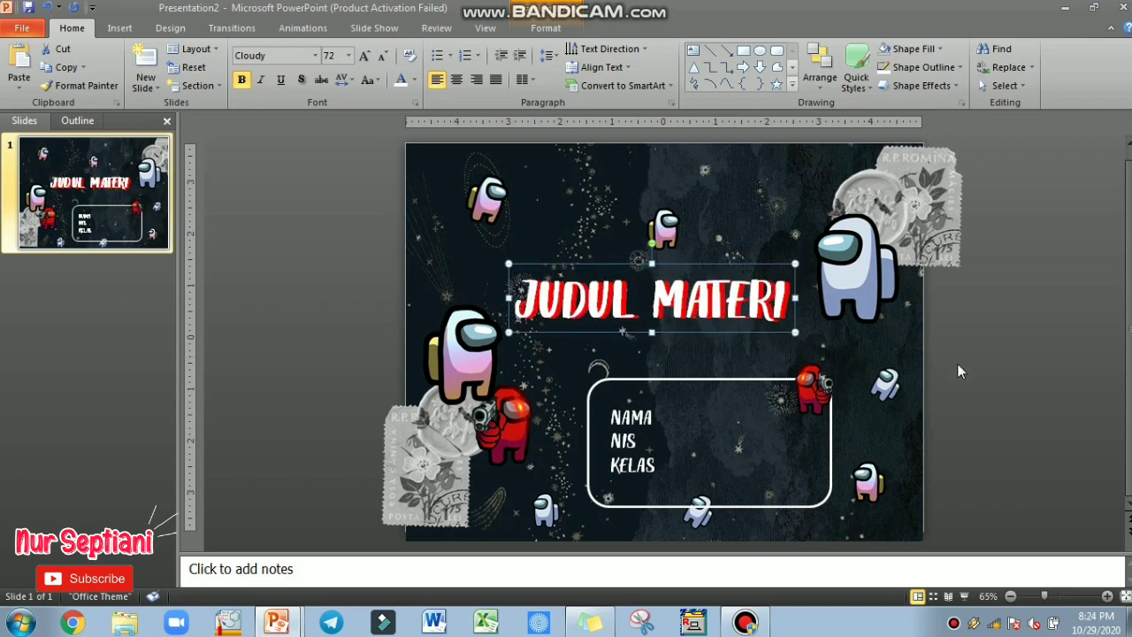
pyautogui.click(1004, 387)
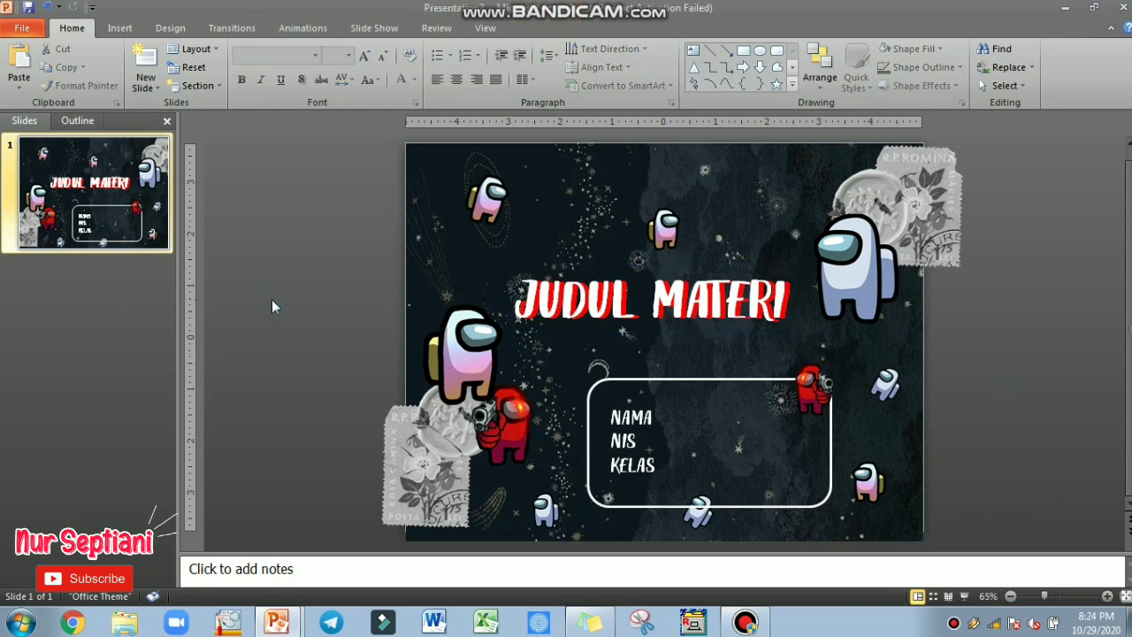
pyautogui.press('F5')
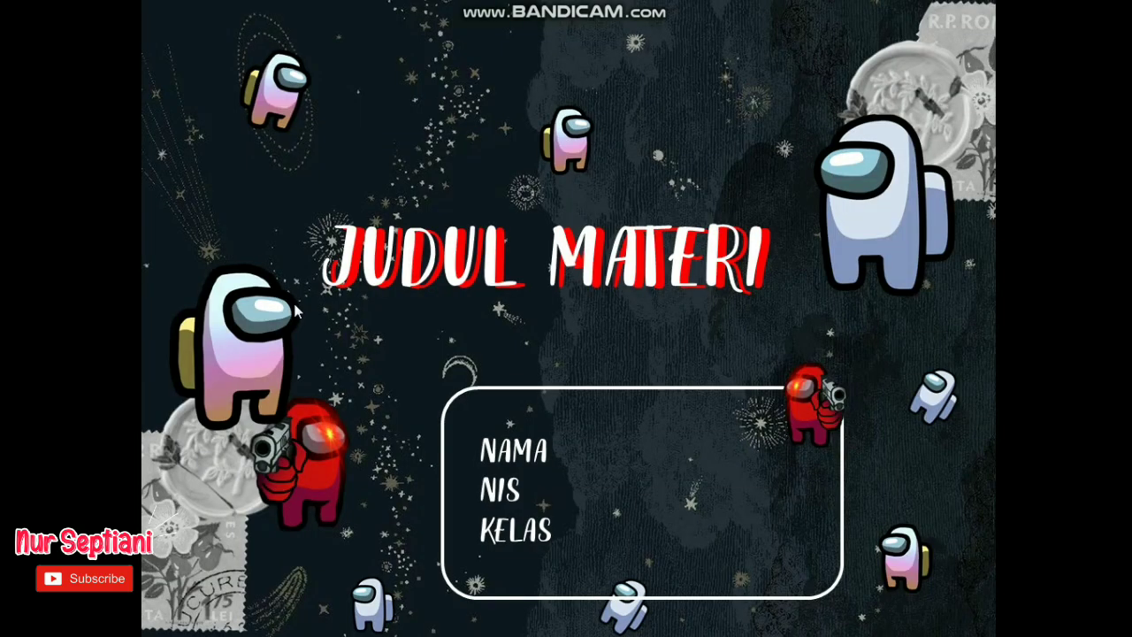
pyautogui.press('Escape')
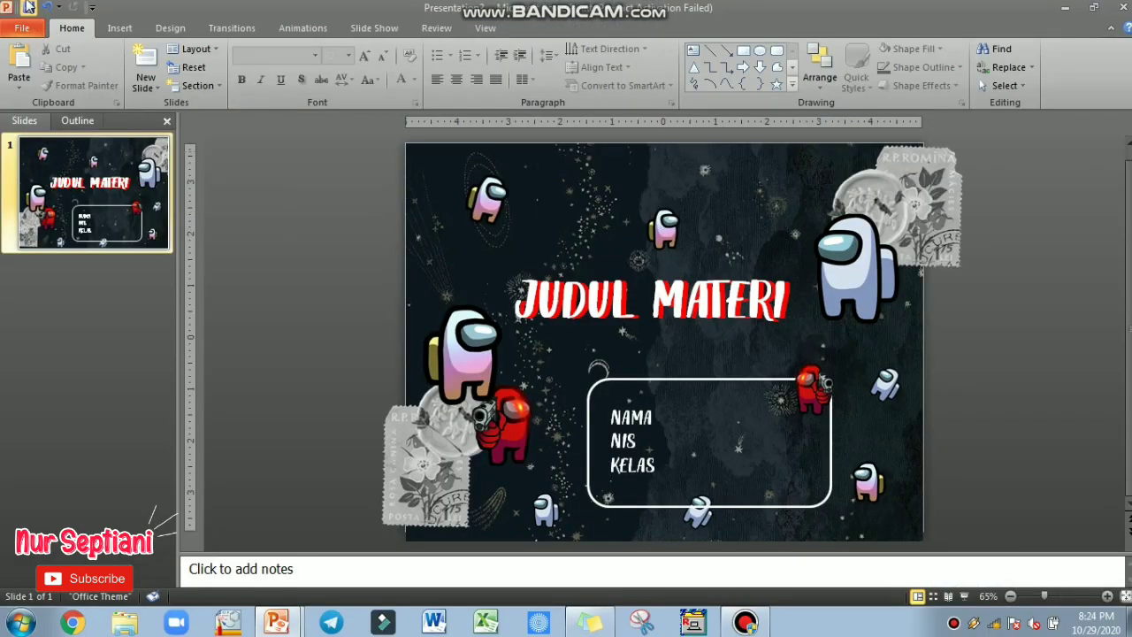
# Step: Save the presentation as a PowerPoint file named 'PPT AMONG US' in Documents
pyautogui.click(29, 7)
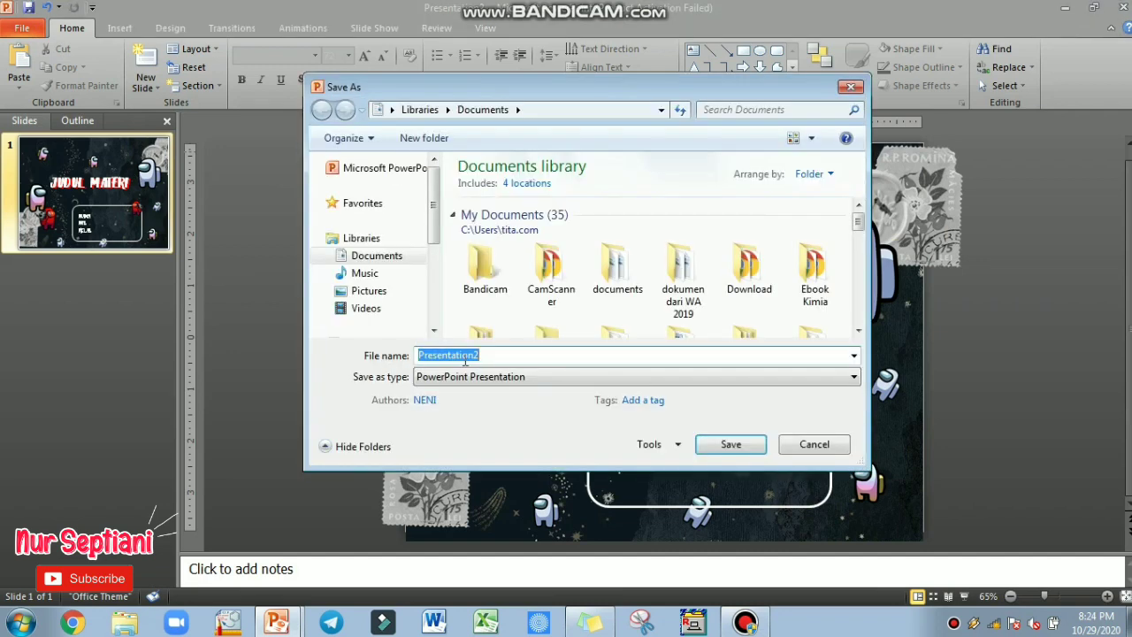
pyautogui.write('A,O')
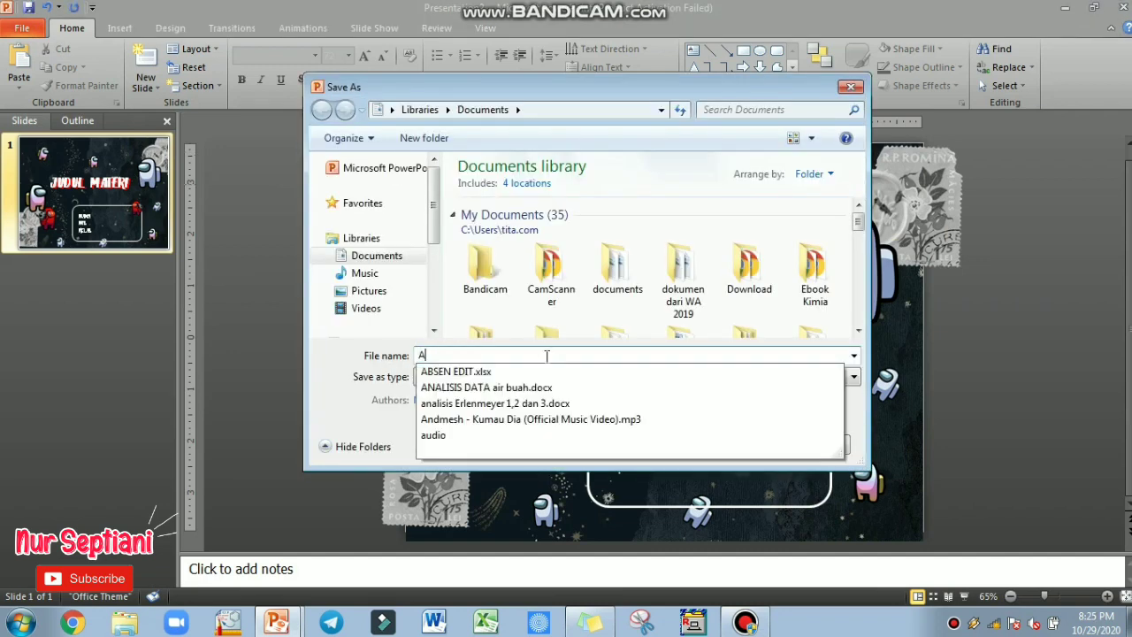
pyautogui.press('BackSpace')
pyautogui.write('L')
pyautogui.press('BackSpace')
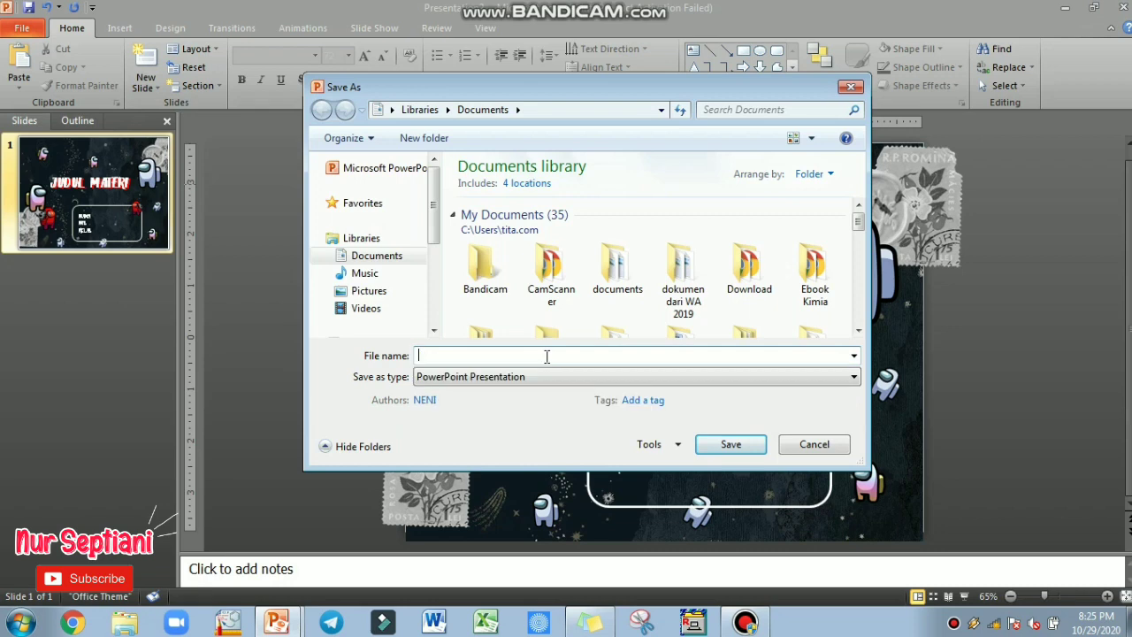
pyautogui.write('PPT')
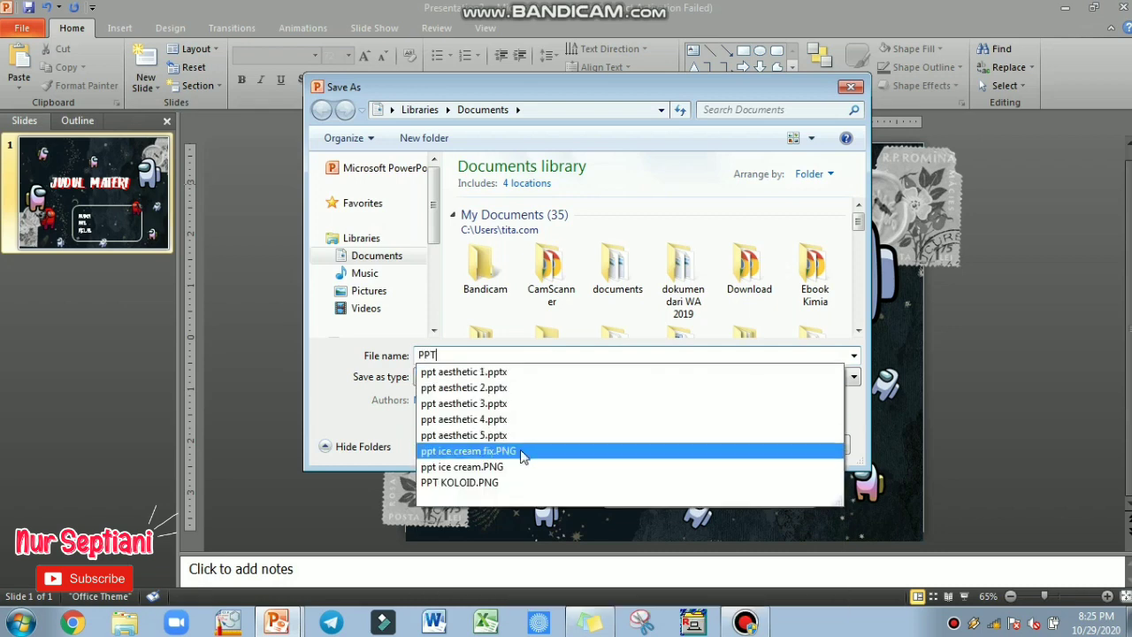
pyautogui.write(' AMON')
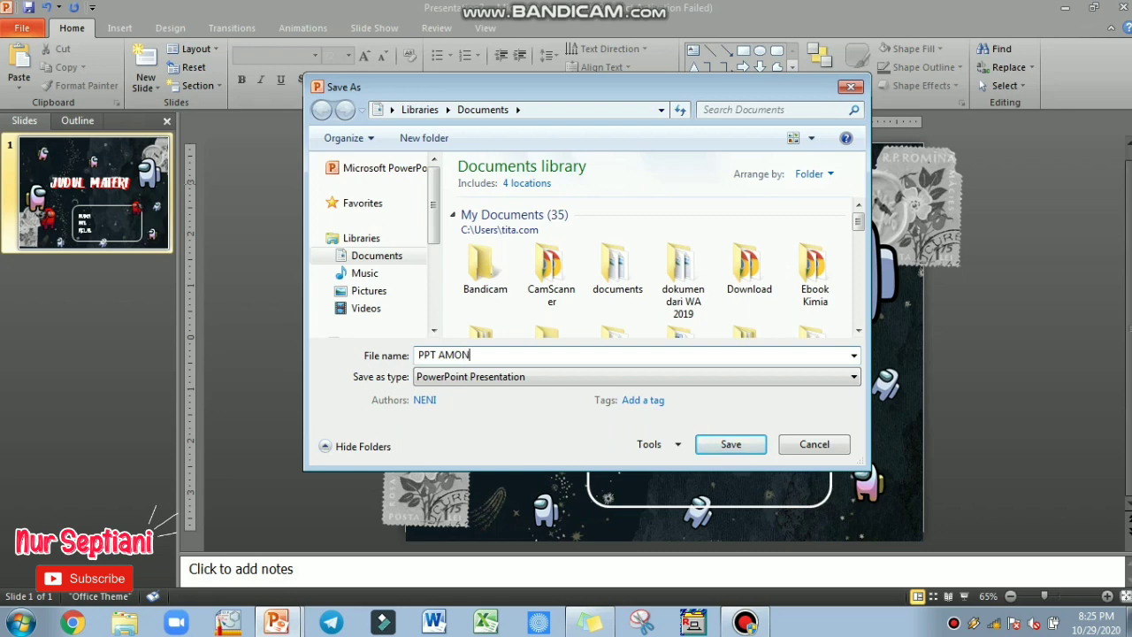
pyautogui.write('G US')
pyautogui.click(734, 443)
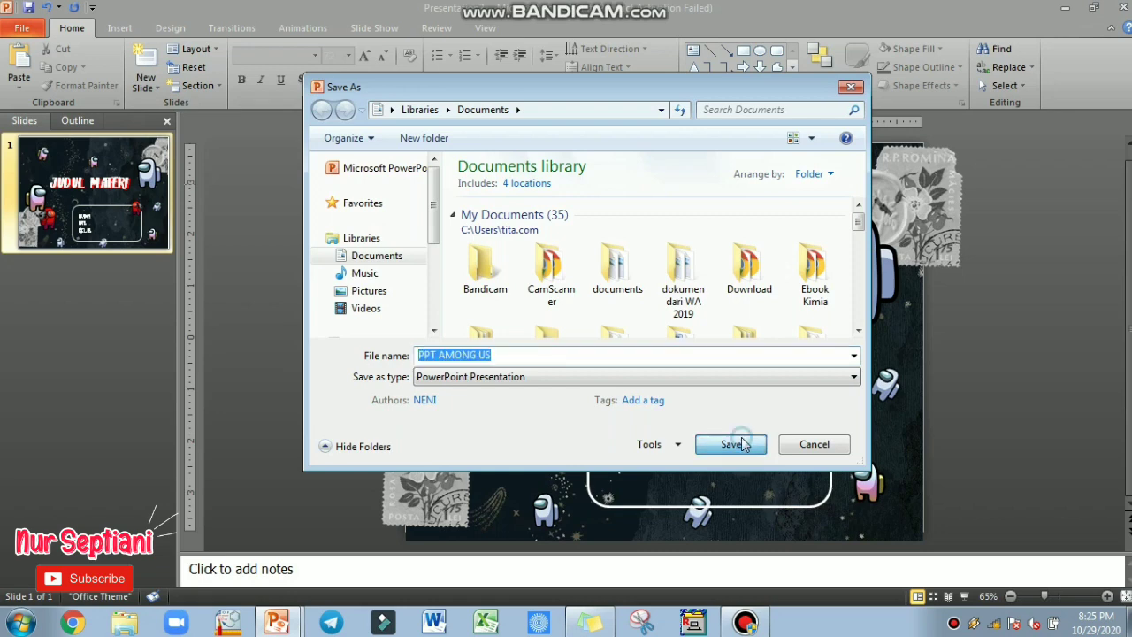